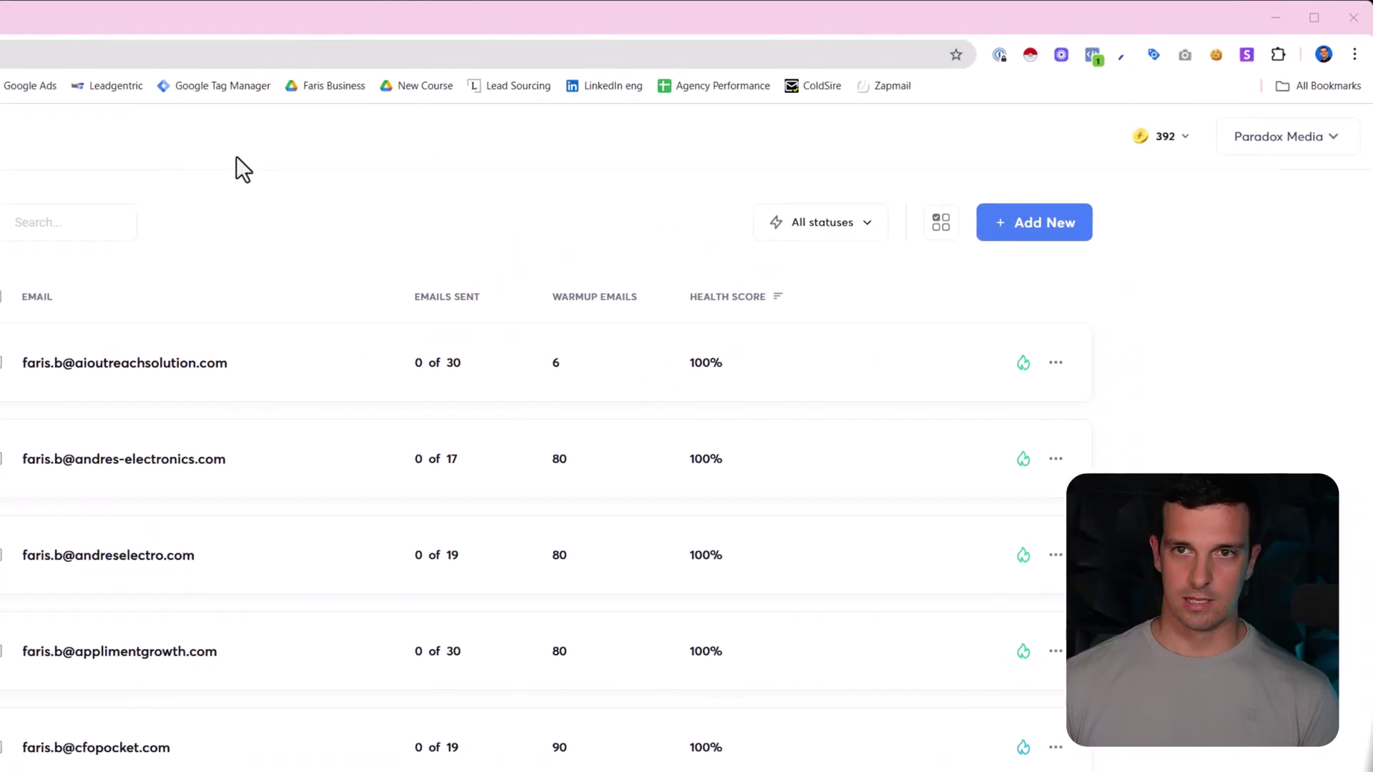
Hide the browser bookmarks bar and go to the Campaigns list.
click(1101, 518)
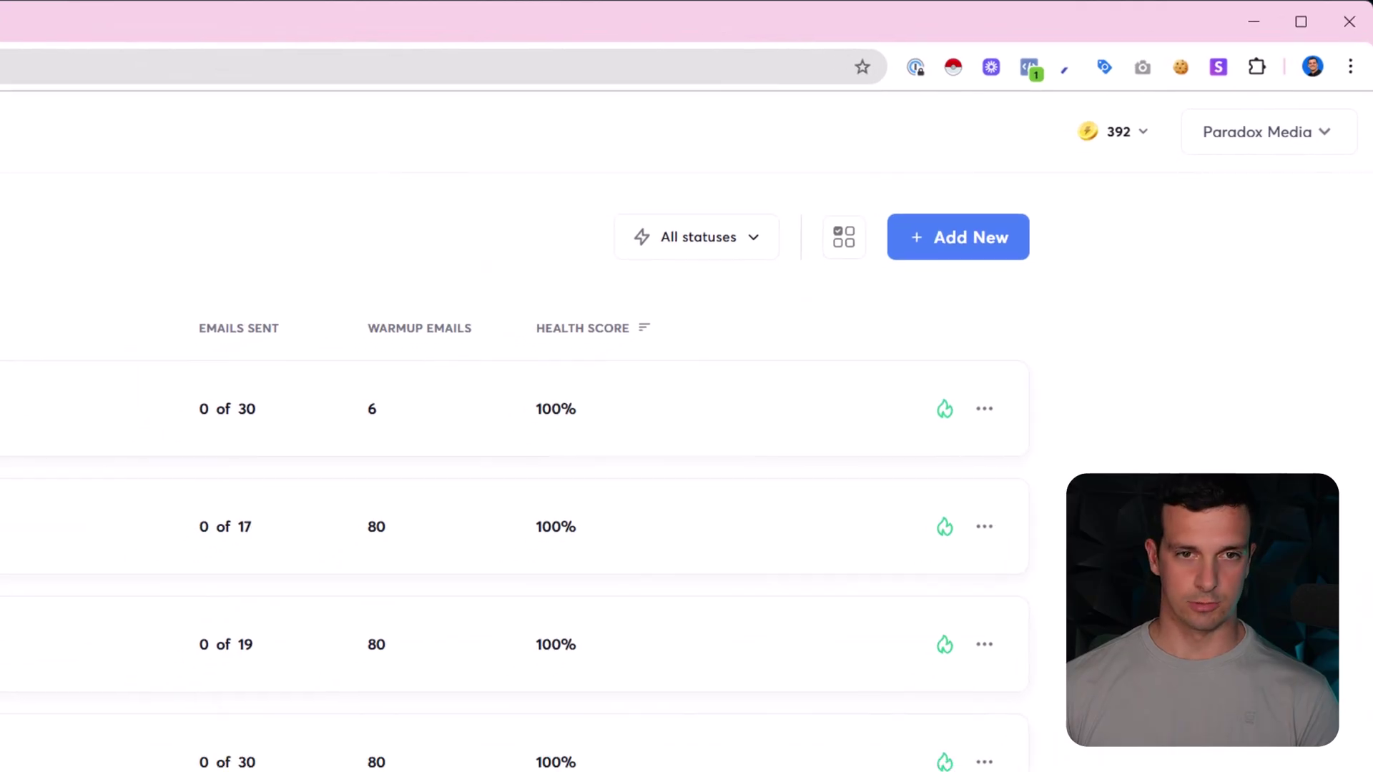
click(34, 263)
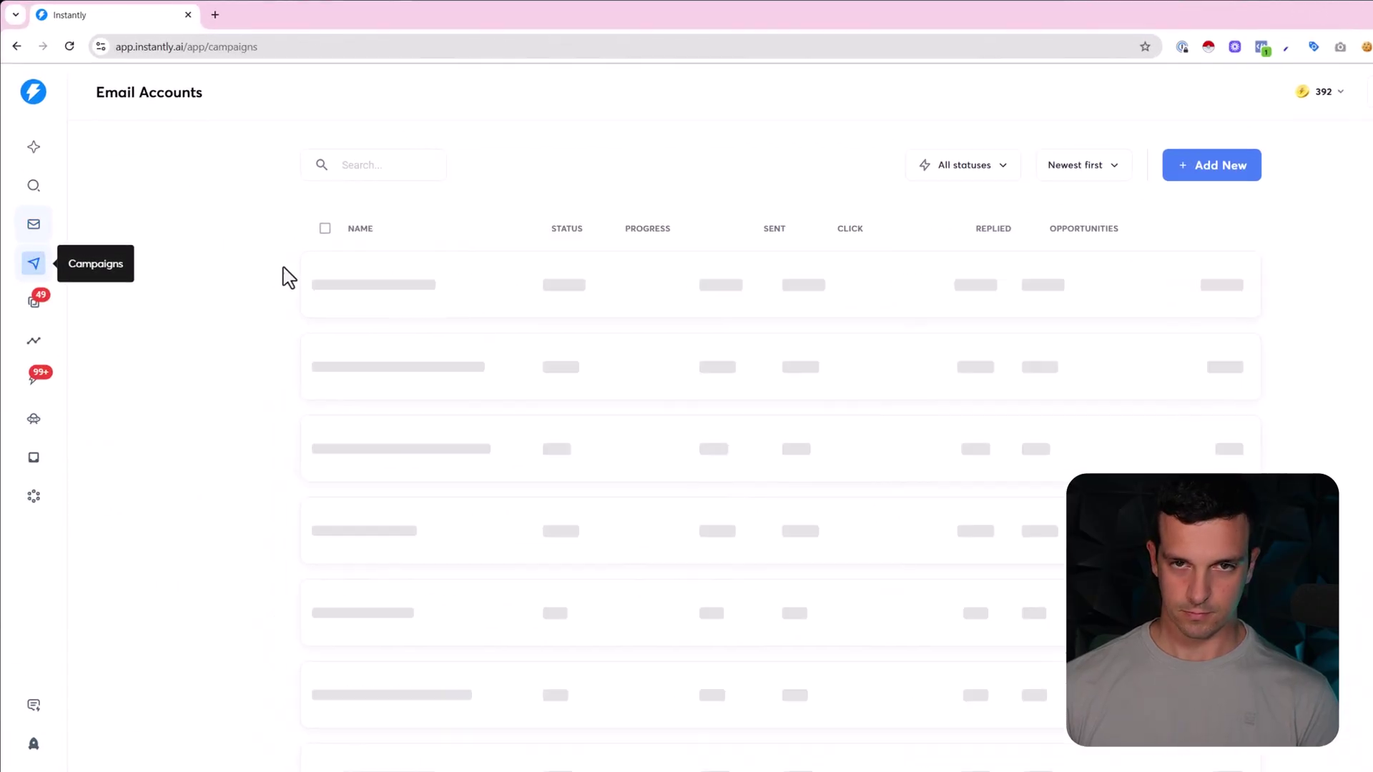
Open the USA SaaS personalized campaign's analytics and switch the range to Last 4 weeks.
click(348, 286)
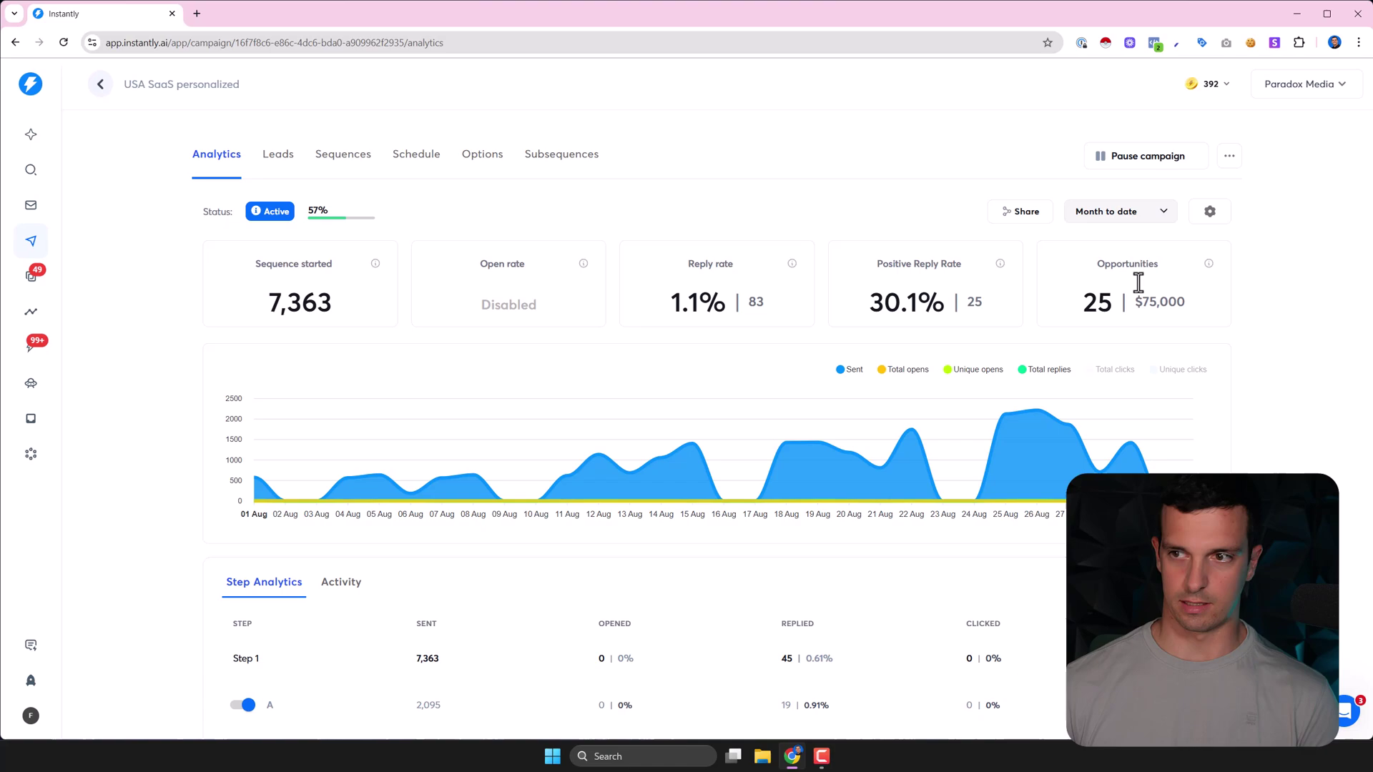
click(1134, 218)
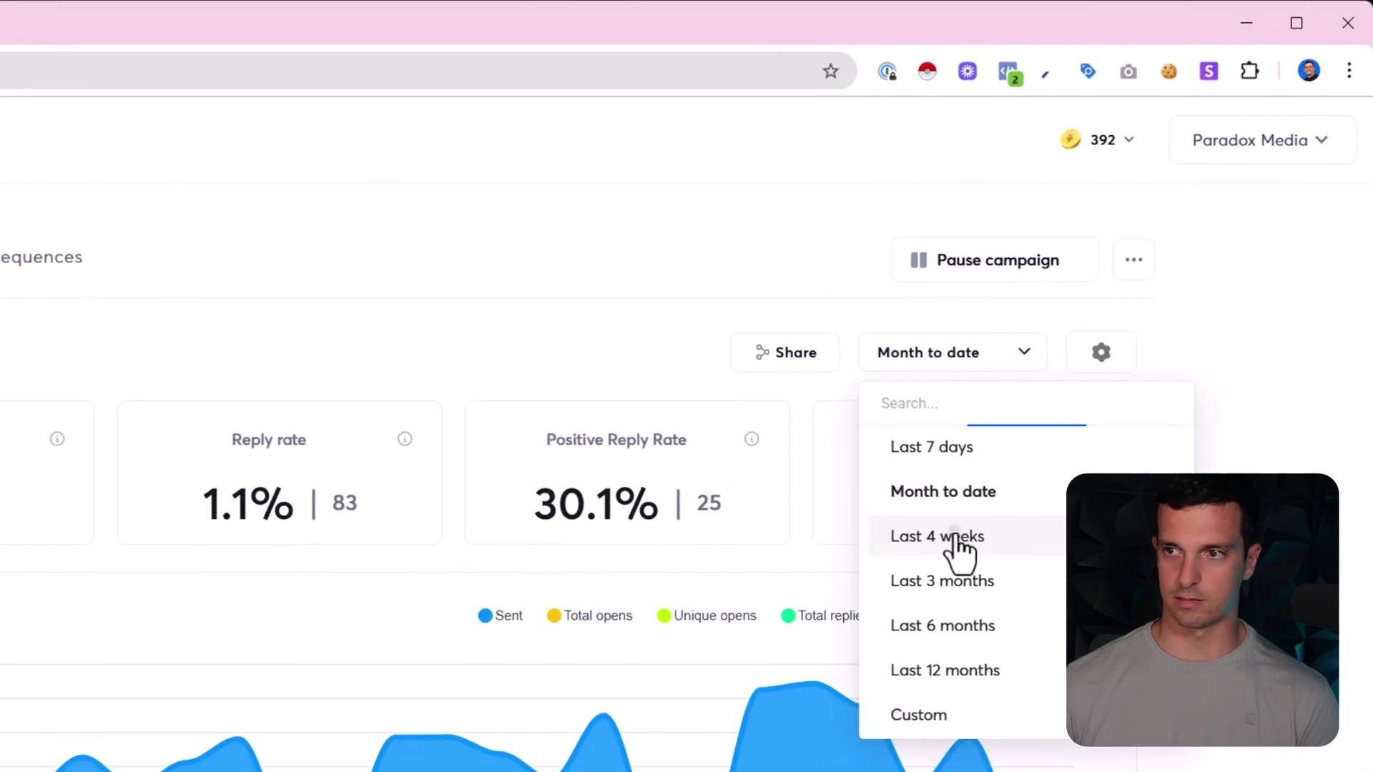
click(1008, 472)
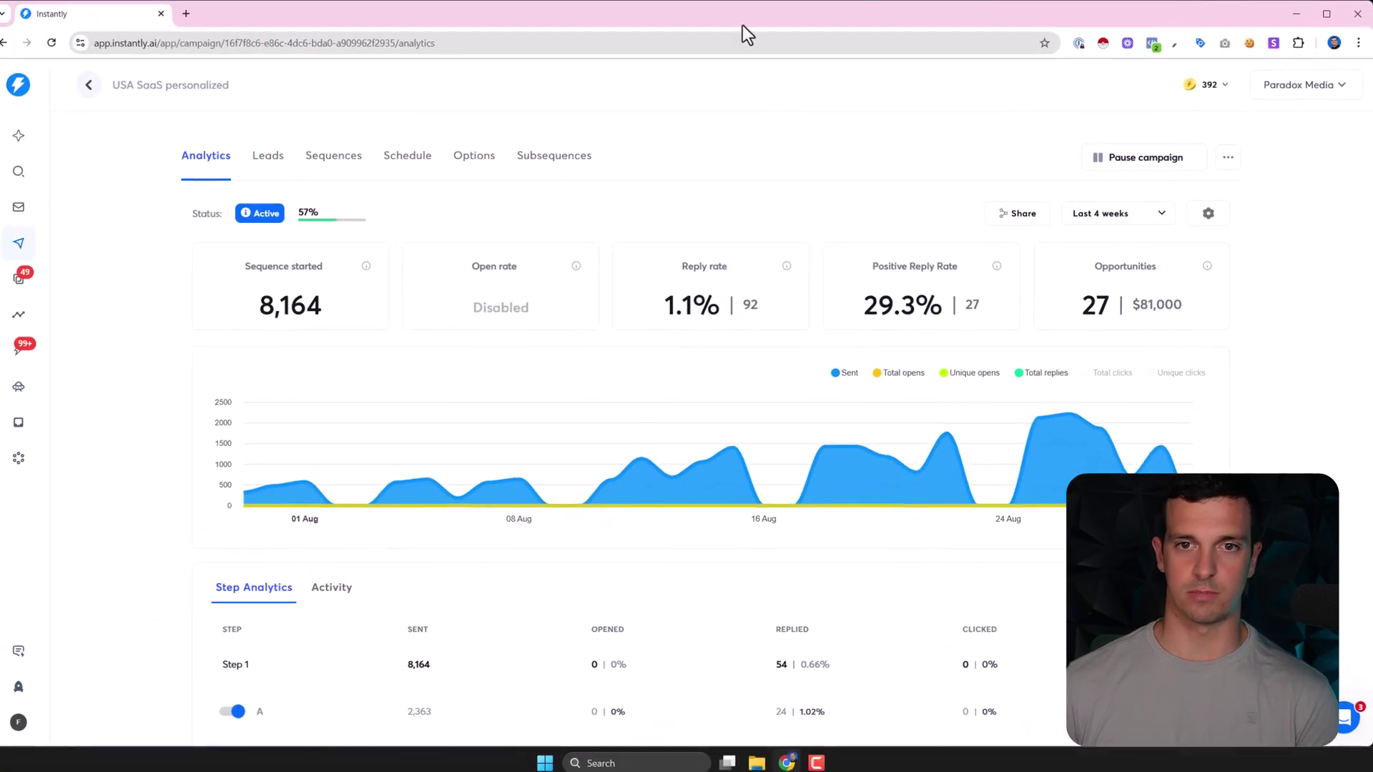
Review the figures: 8,164 sequences started, 27 opportunities, 27 positive replies, and step analytics.
mouse_move(319, 209)
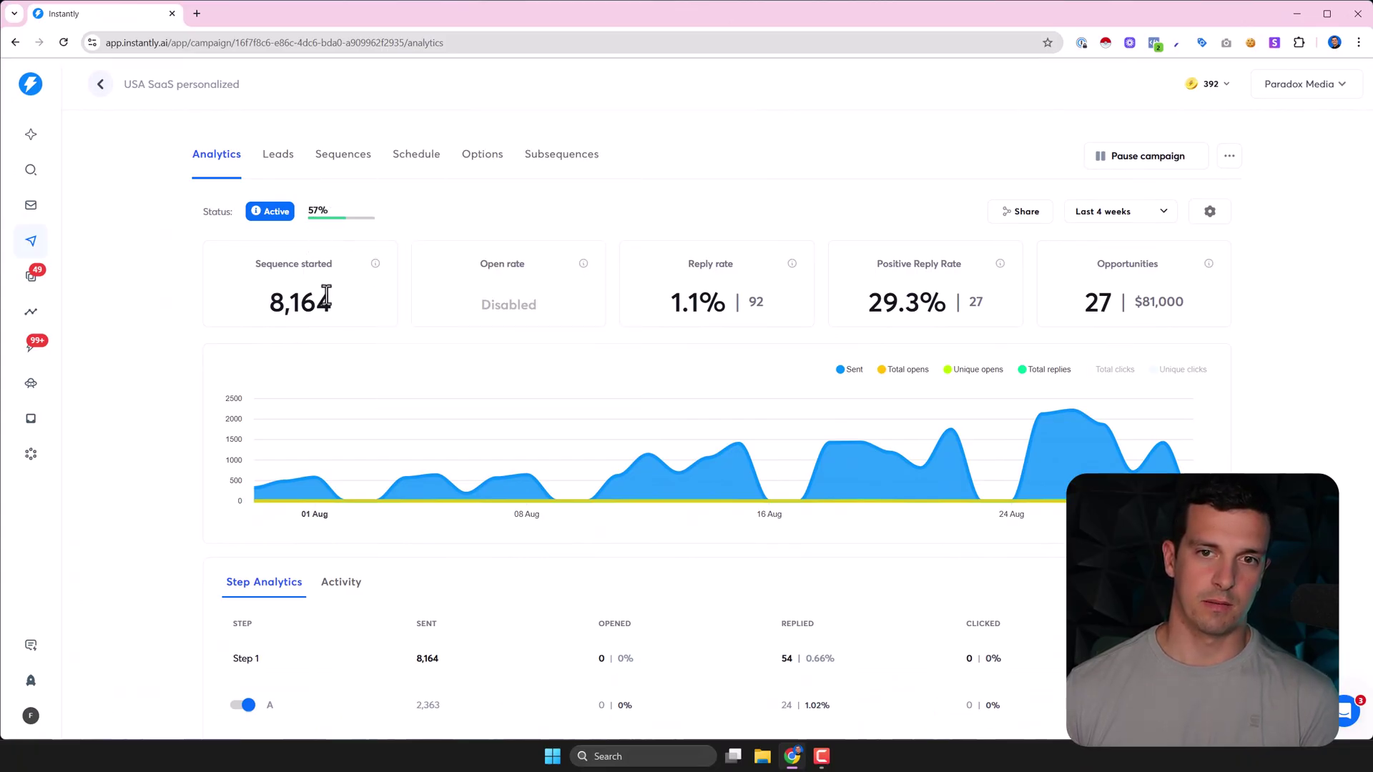
drag(321, 305, 286, 308)
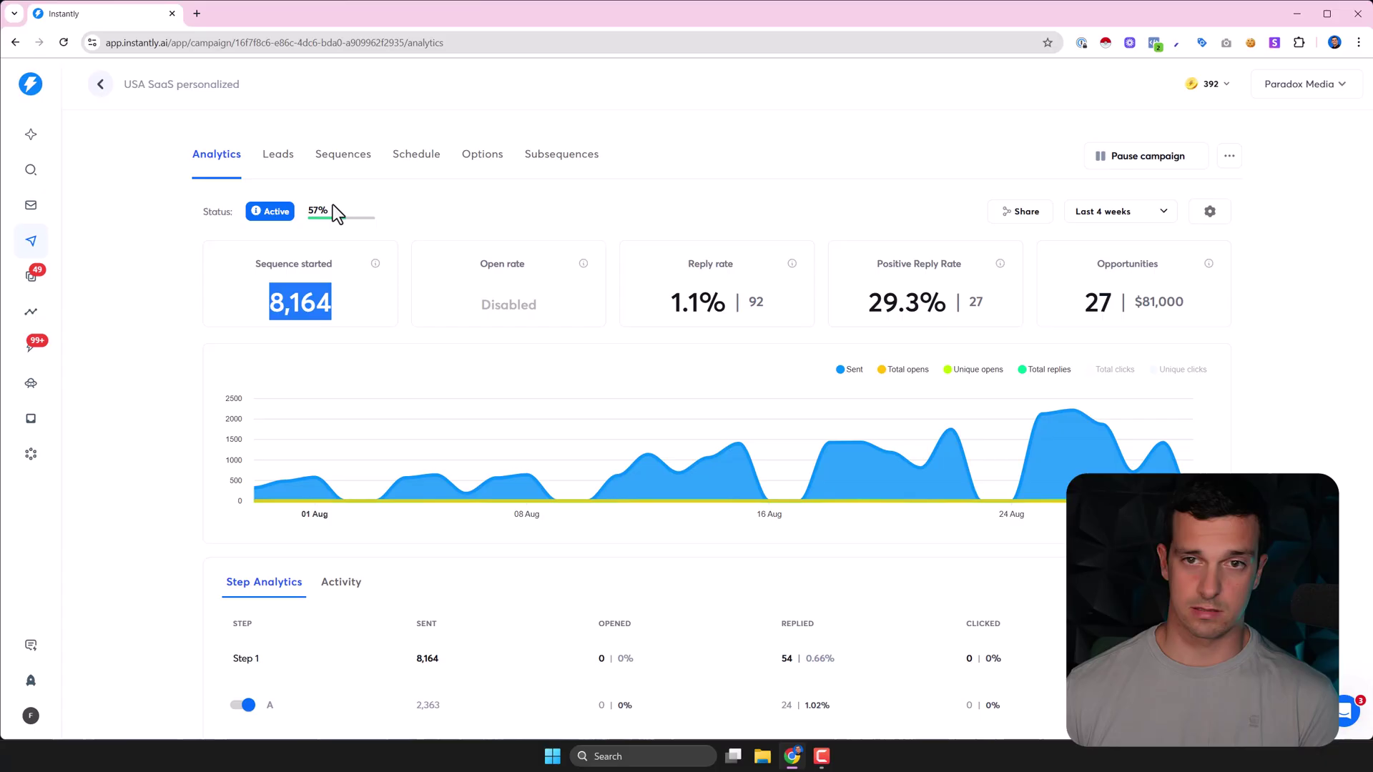
scroll(341, 336, down, 5)
scroll(472, 257, down, 5)
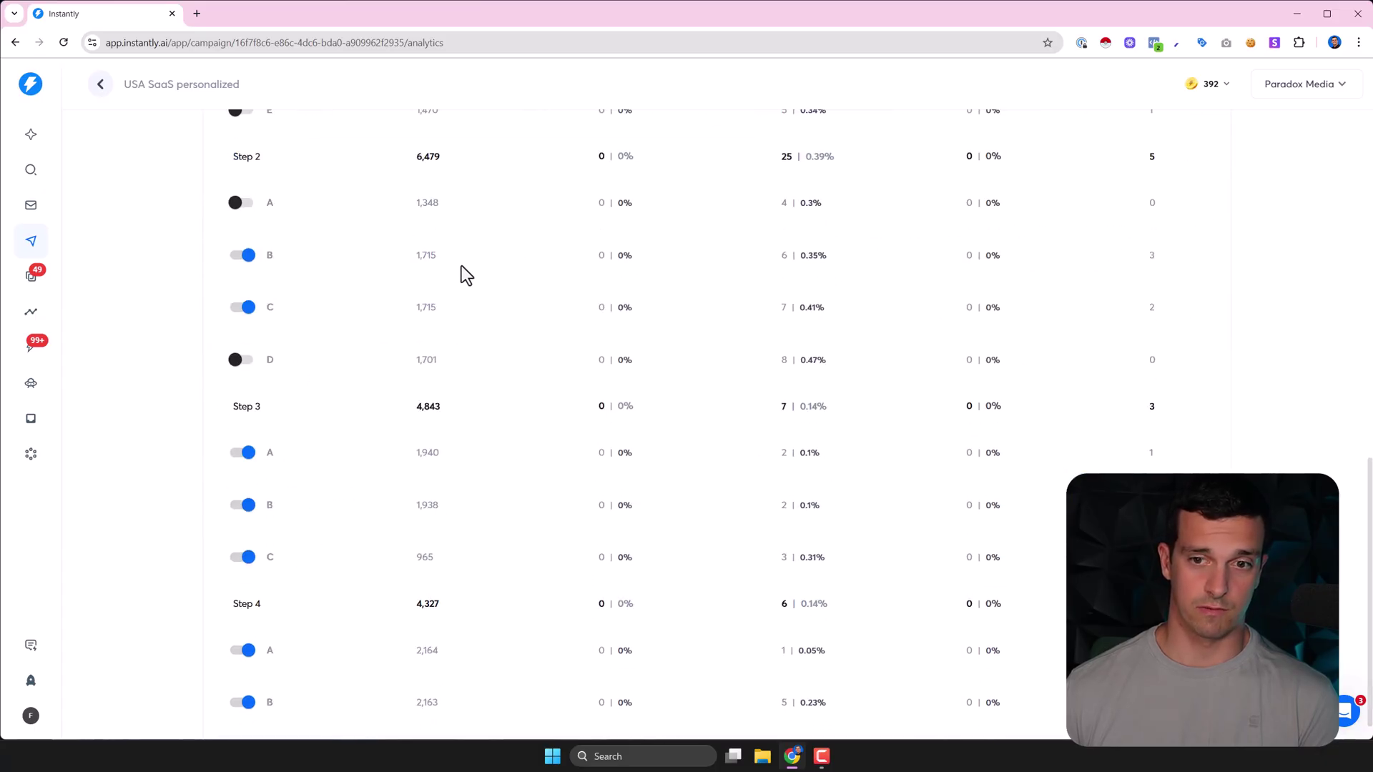
scroll(491, 361, up, 10)
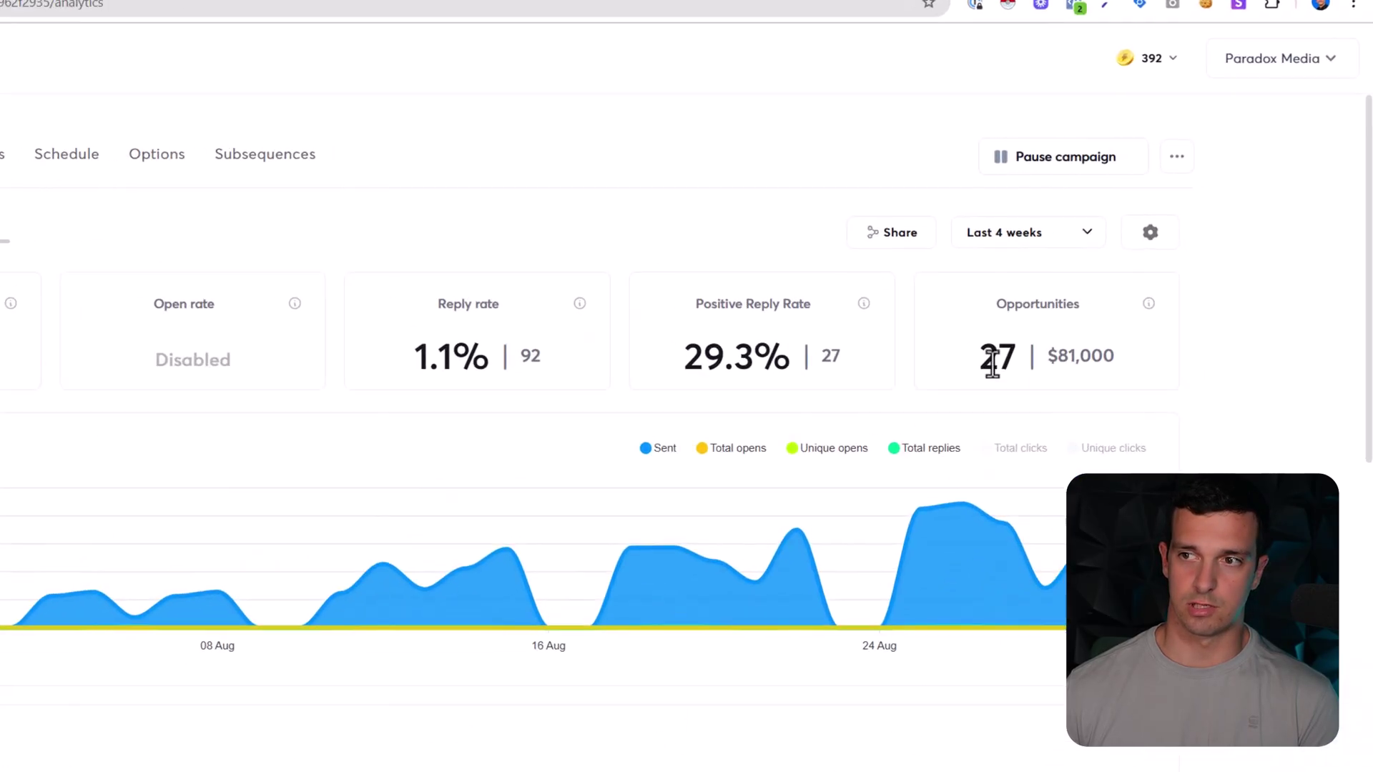
double_click(1008, 361)
click(1208, 342)
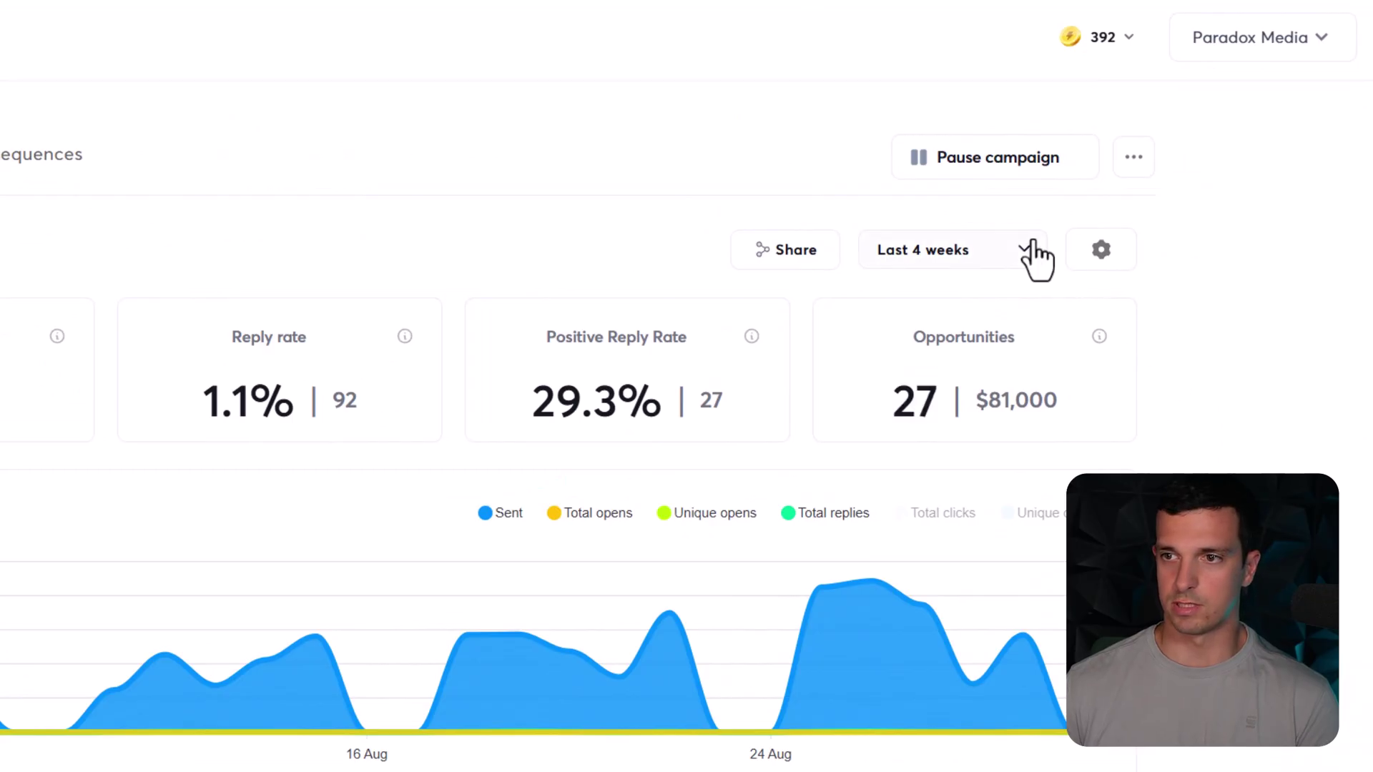
double_click(711, 400)
click(1190, 350)
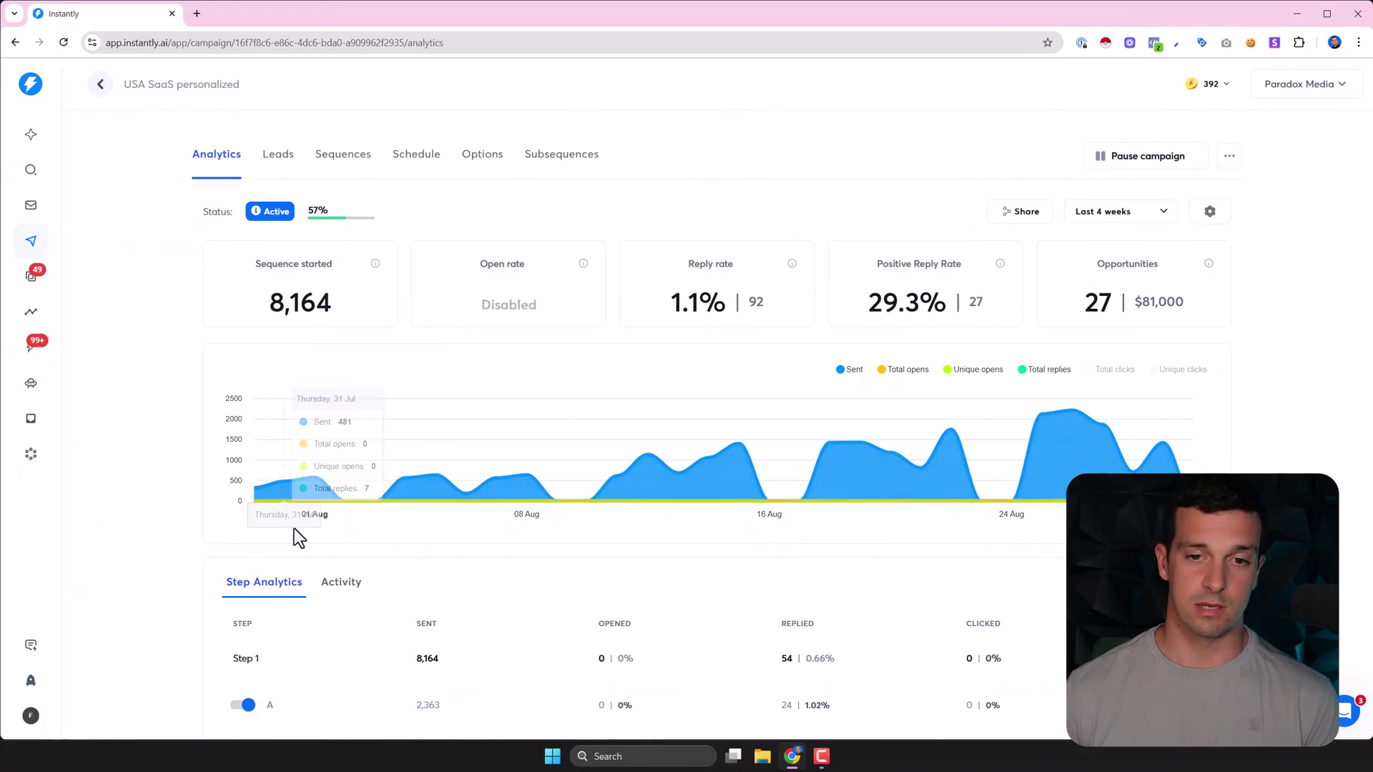
scroll(299, 537, down, 10)
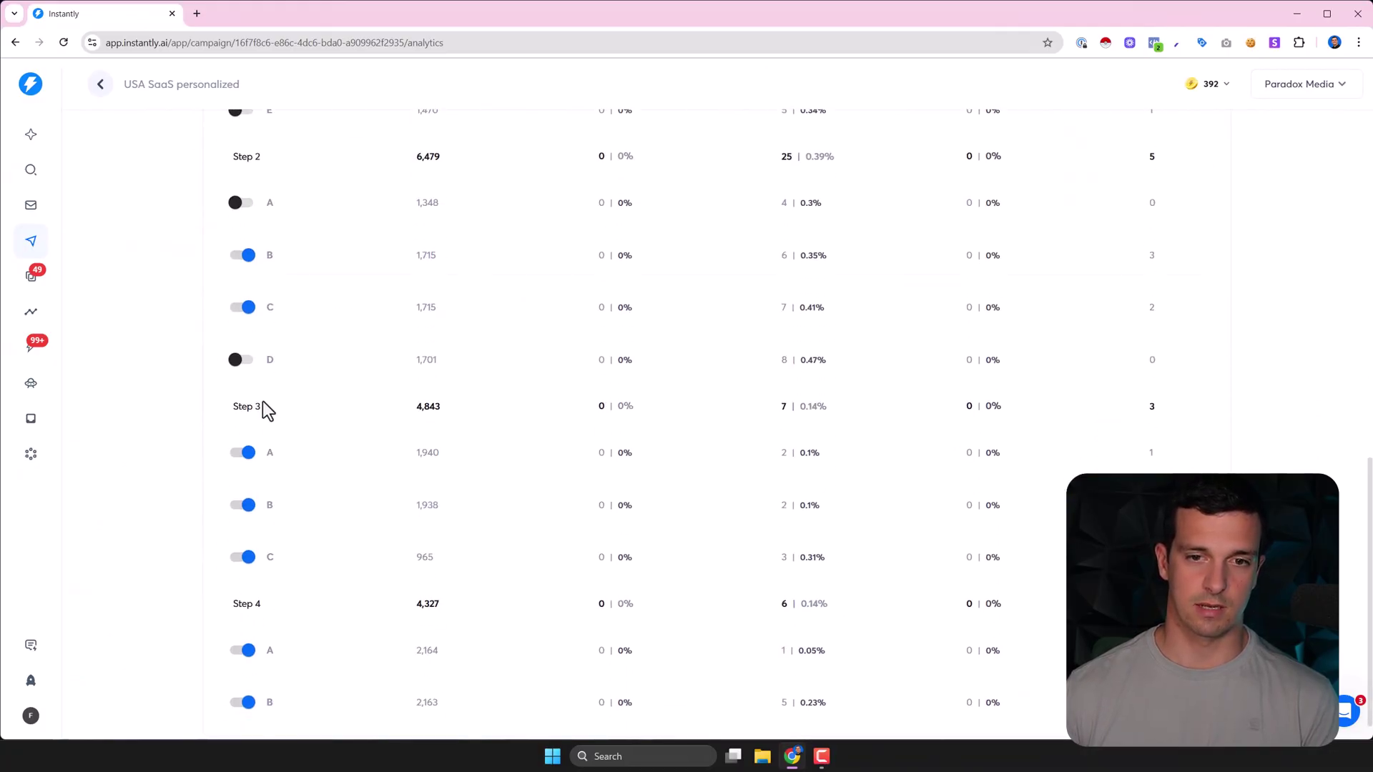
scroll(263, 404, down, 1)
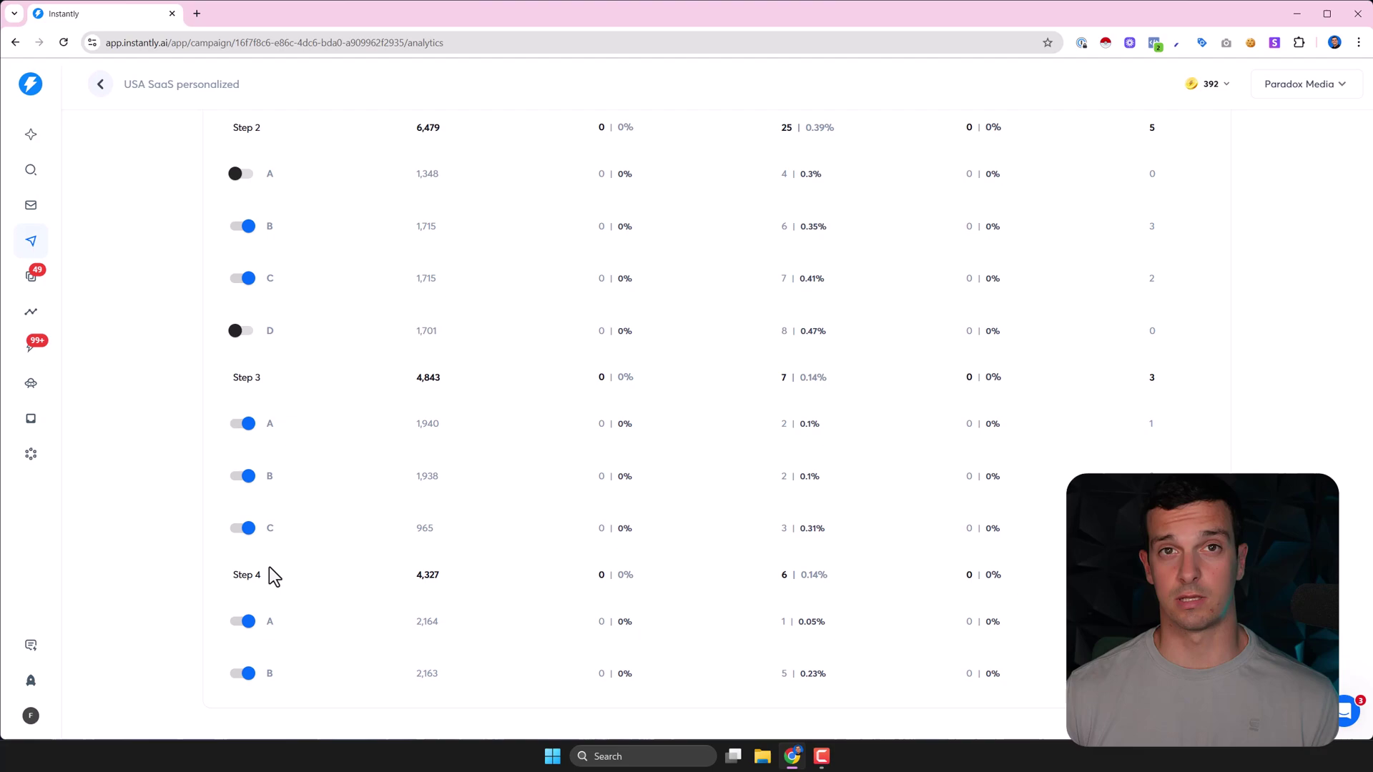
scroll(303, 500, up, 11)
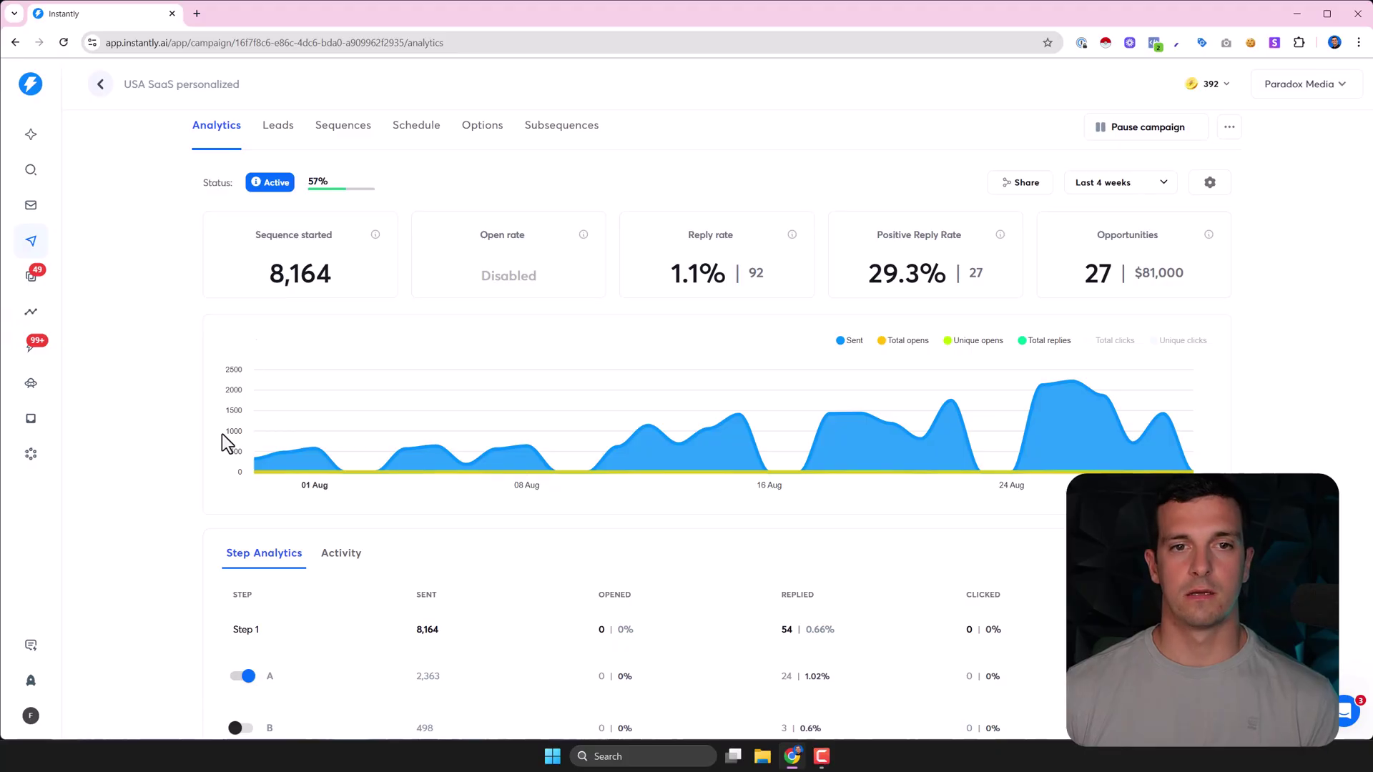
Open the Unibox's top AI-tagged conversation and expand its 5 hidden messages.
click(31, 276)
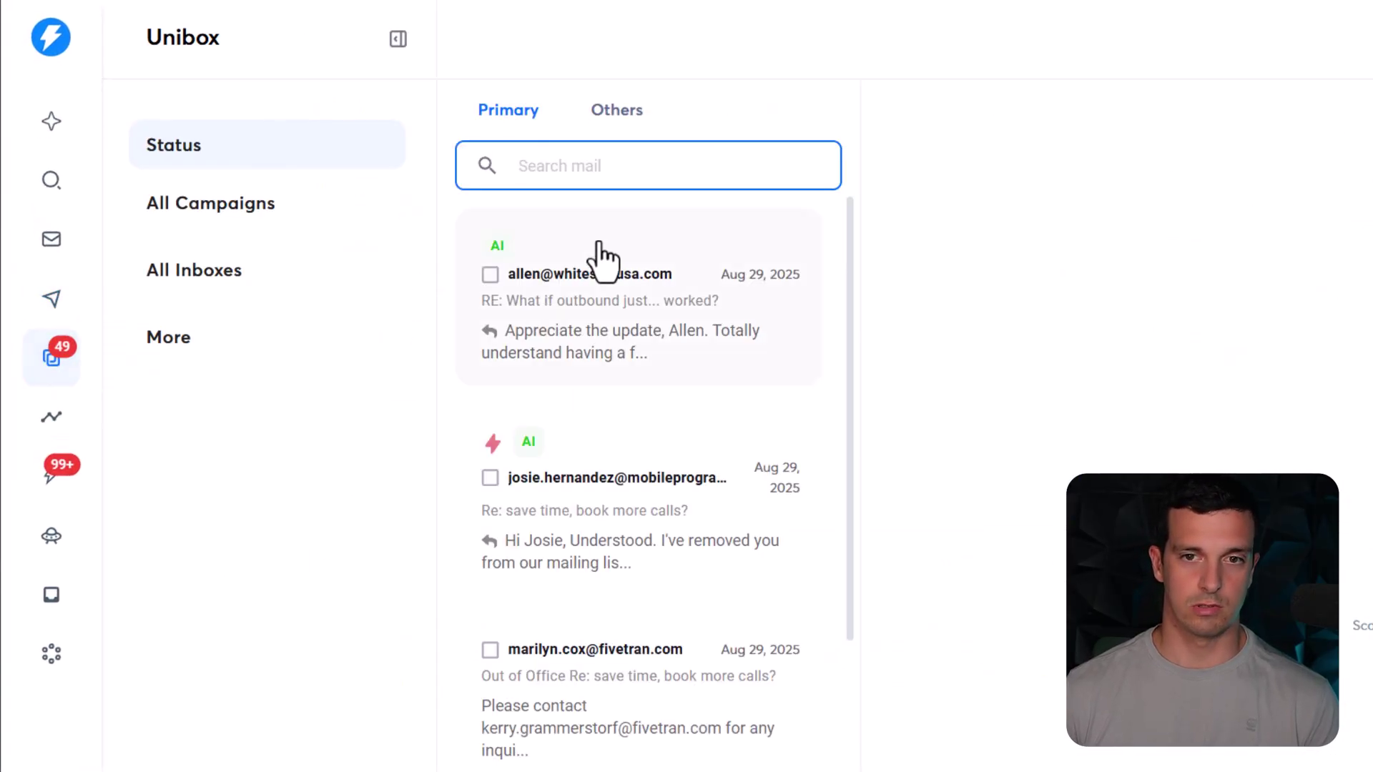
scroll(555, 346, down, 10)
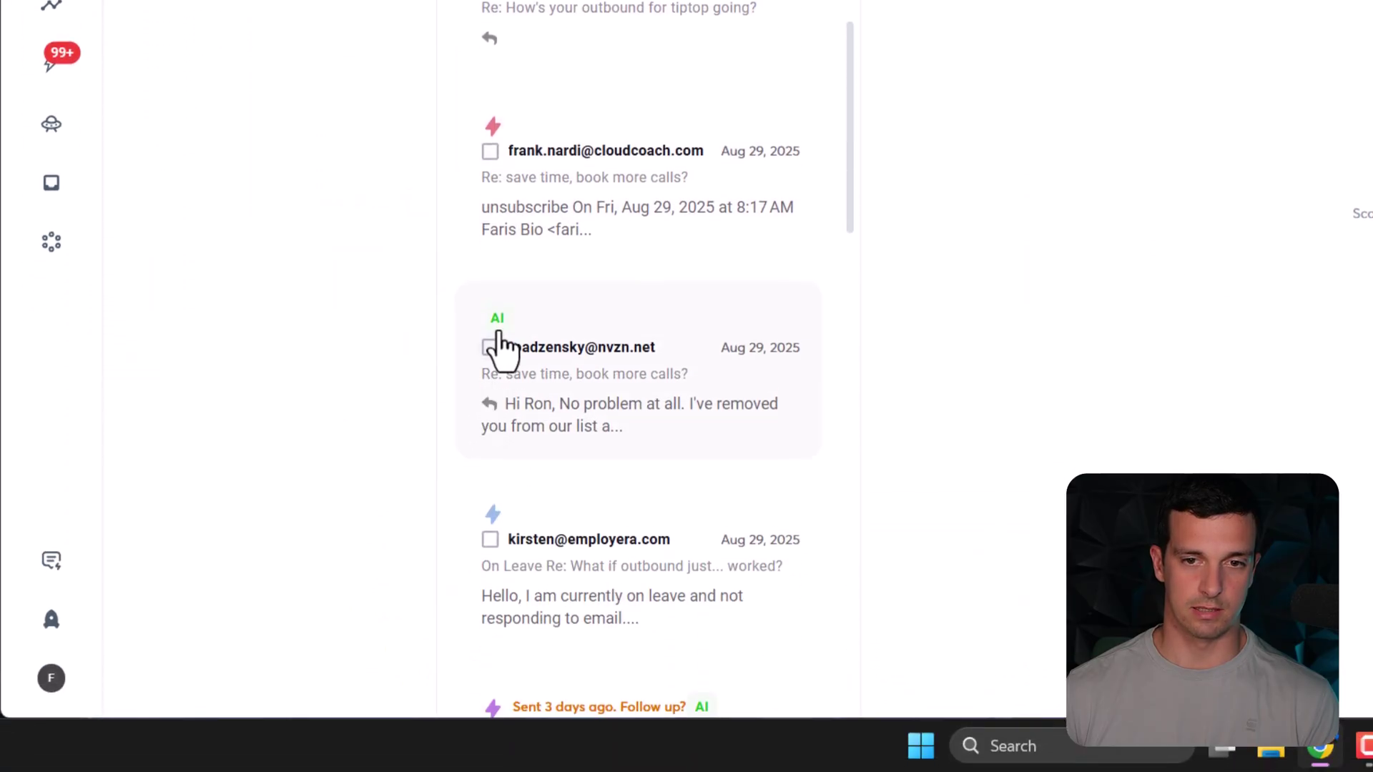
scroll(505, 236, down, 15)
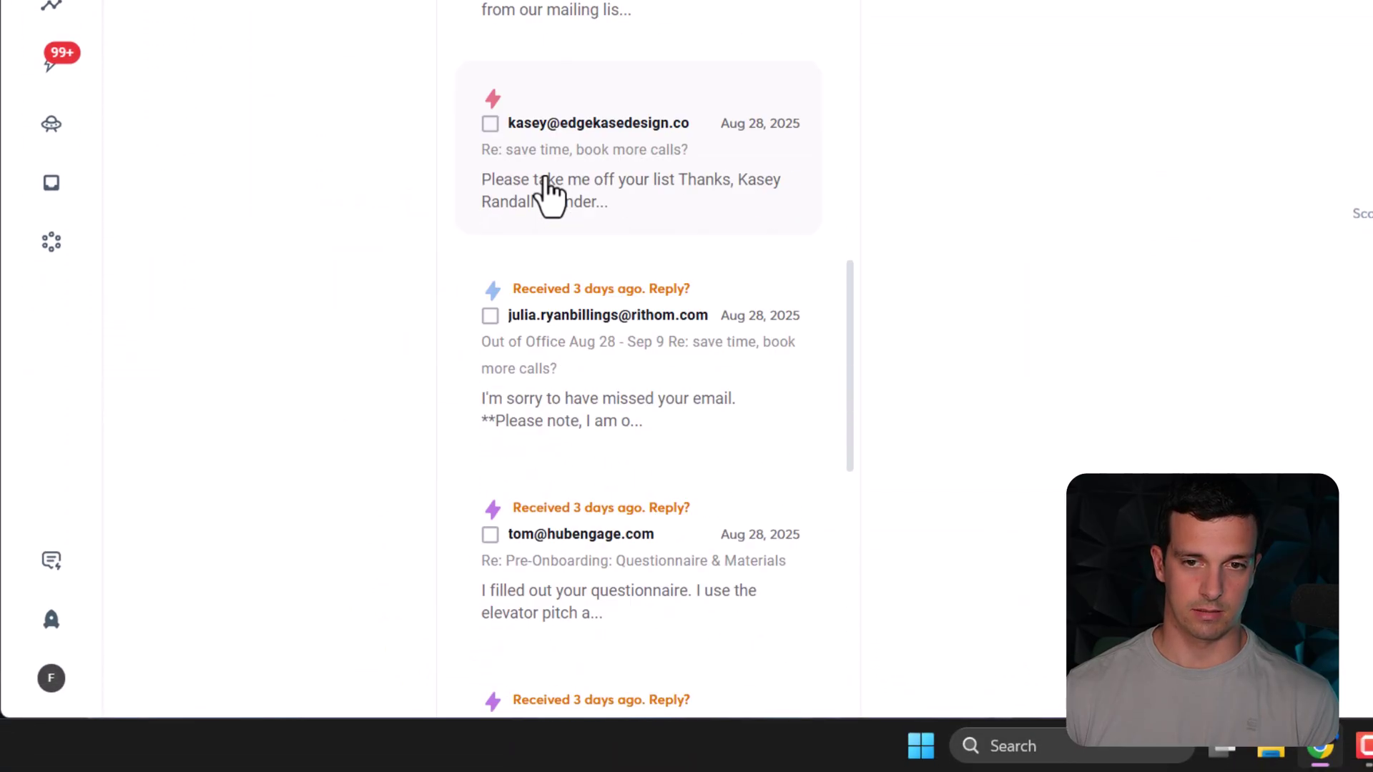
scroll(558, 250, down, 2)
scroll(572, 316, up, 15)
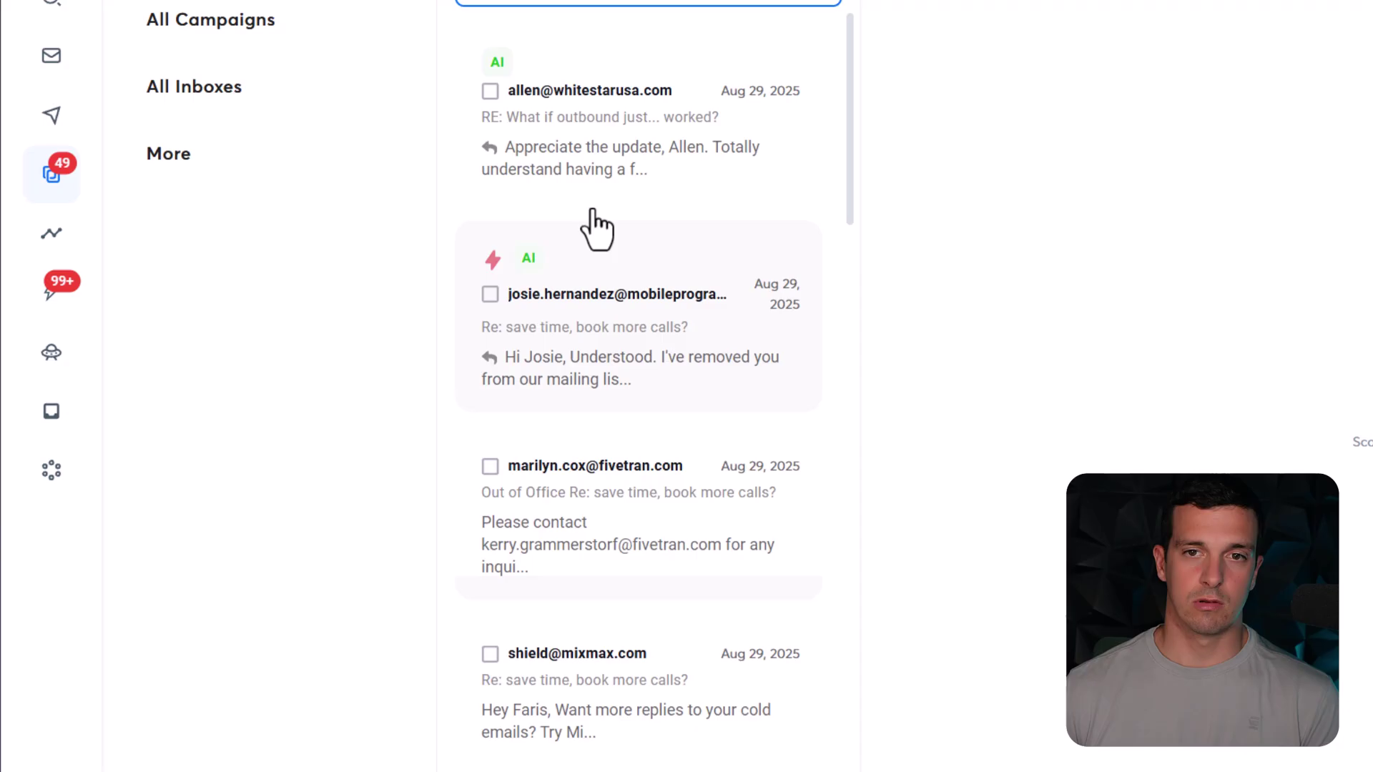
click(622, 175)
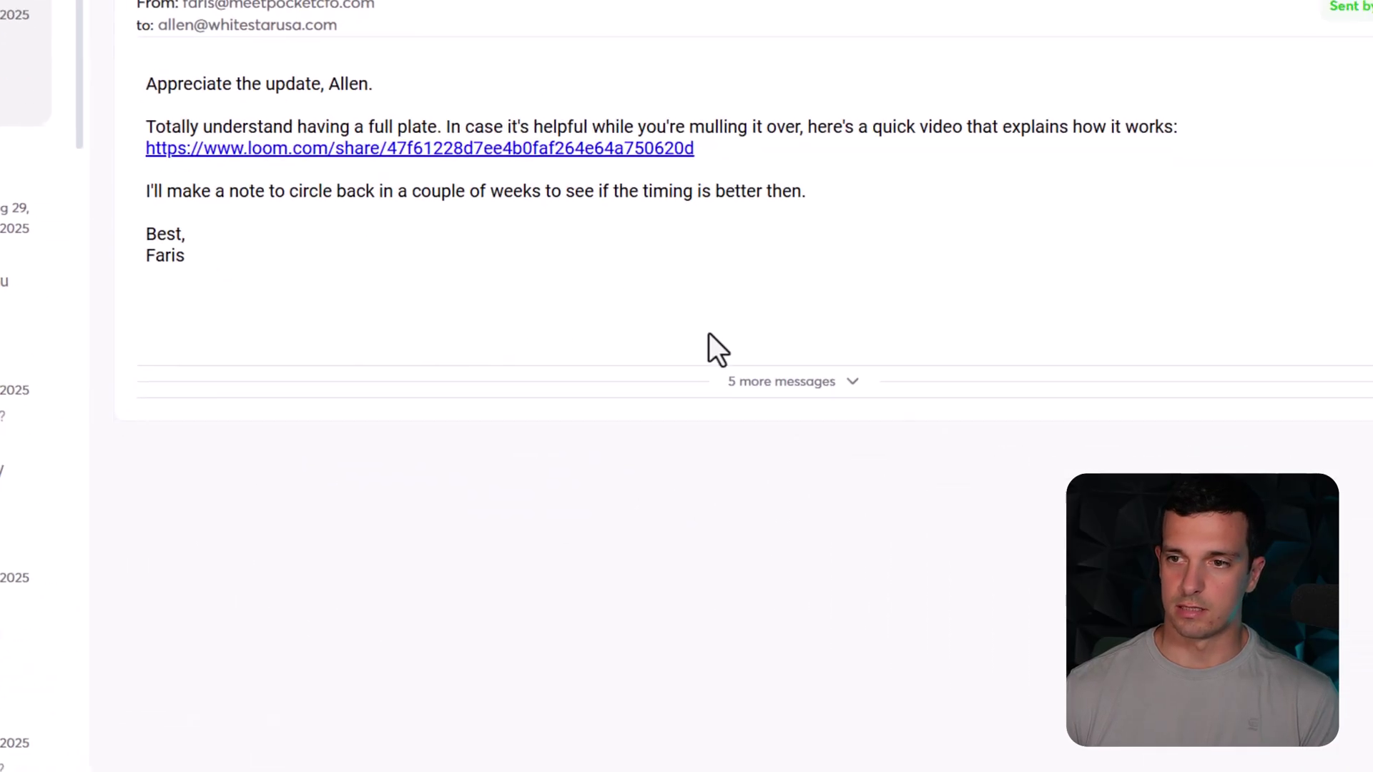
click(794, 383)
Read through the lead's reply in the thread.
scroll(796, 400, down, 10)
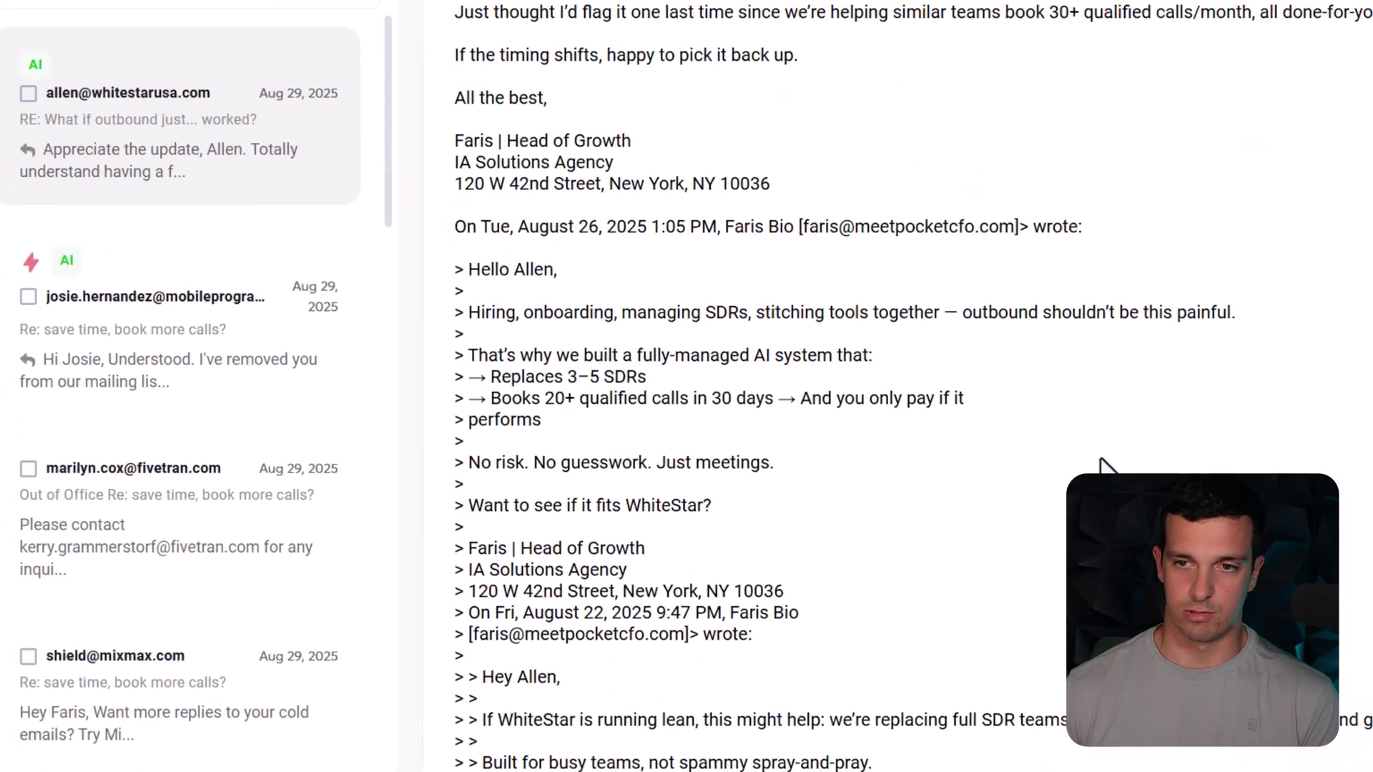
scroll(1101, 463, down, 15)
scroll(782, 551, up, 20)
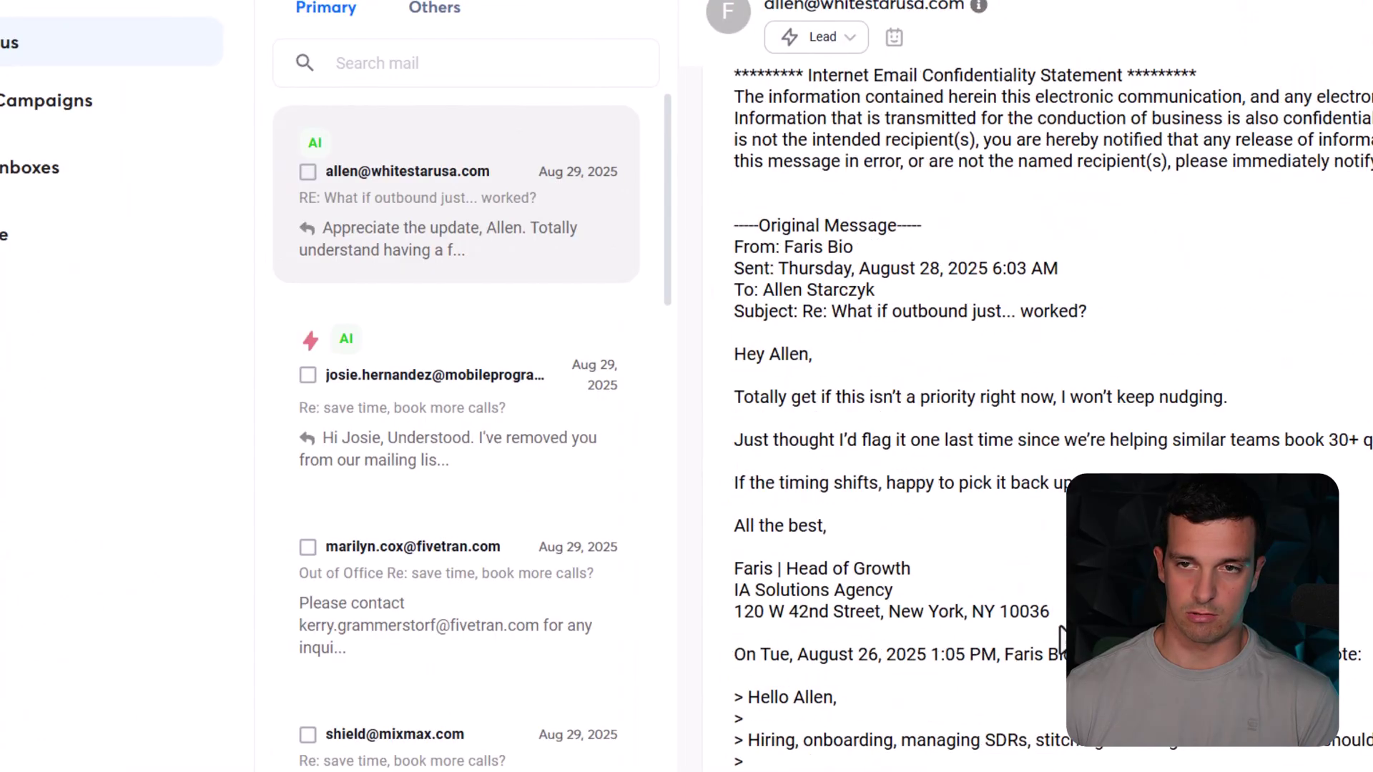
scroll(1058, 634, up, 9)
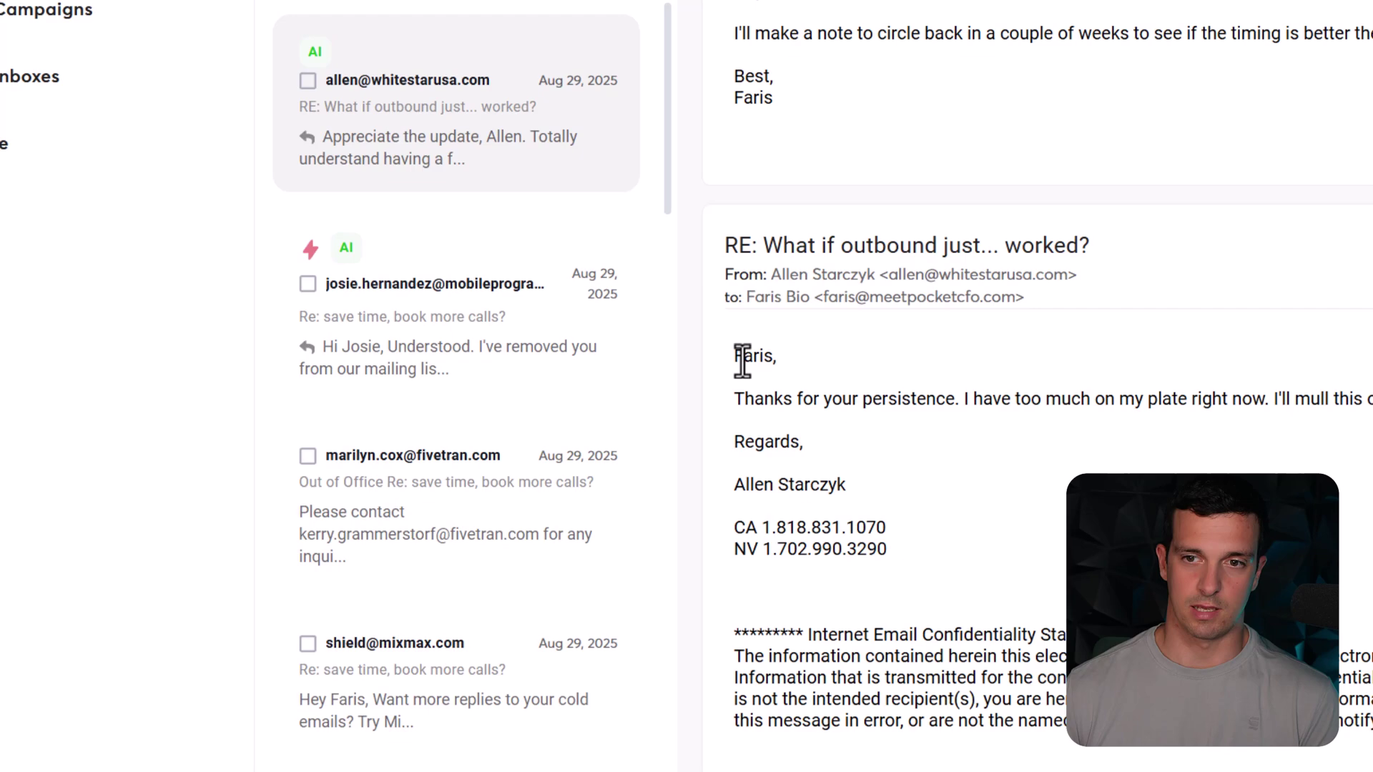
drag(744, 447, 884, 495)
drag(883, 394, 1064, 389)
click(1063, 389)
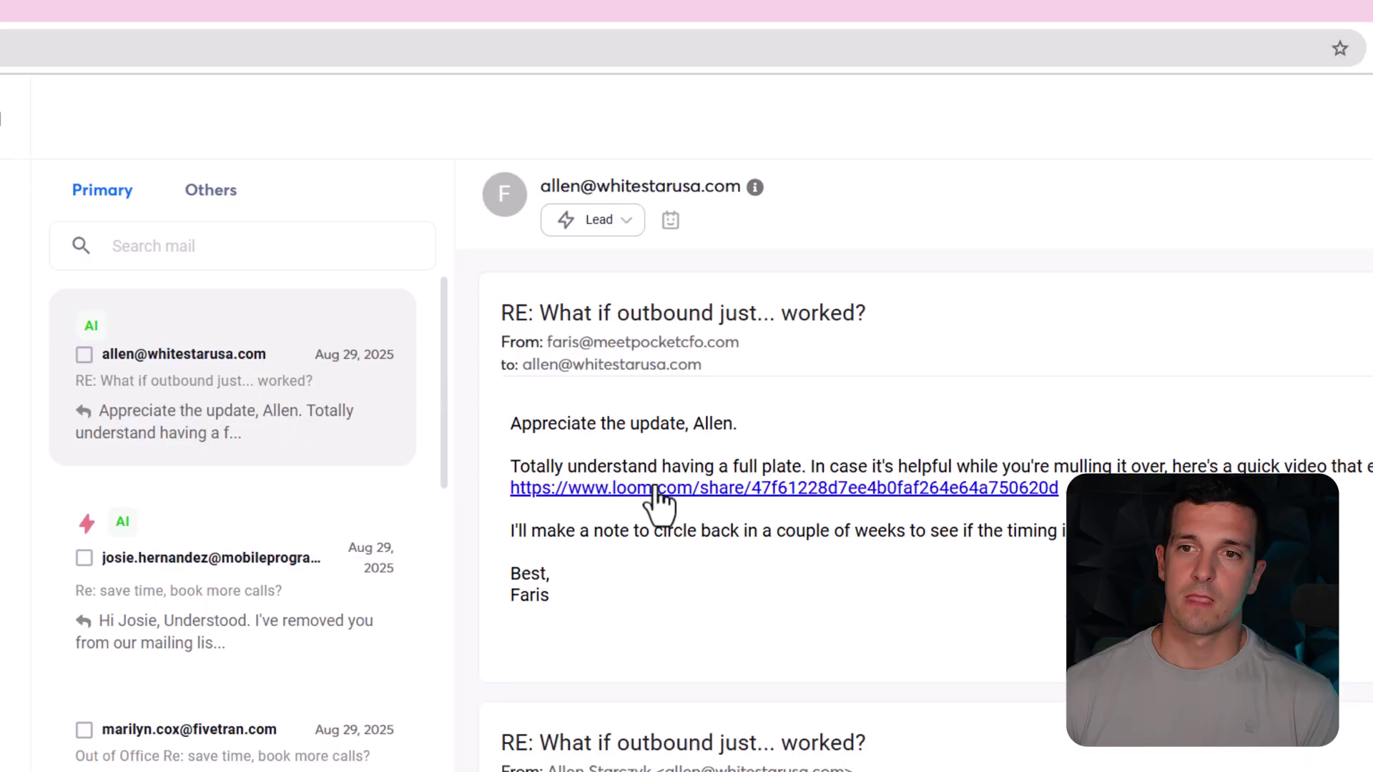
Review the AI-sent reply's greeting line and second sentence.
scroll(839, 548, down, 3)
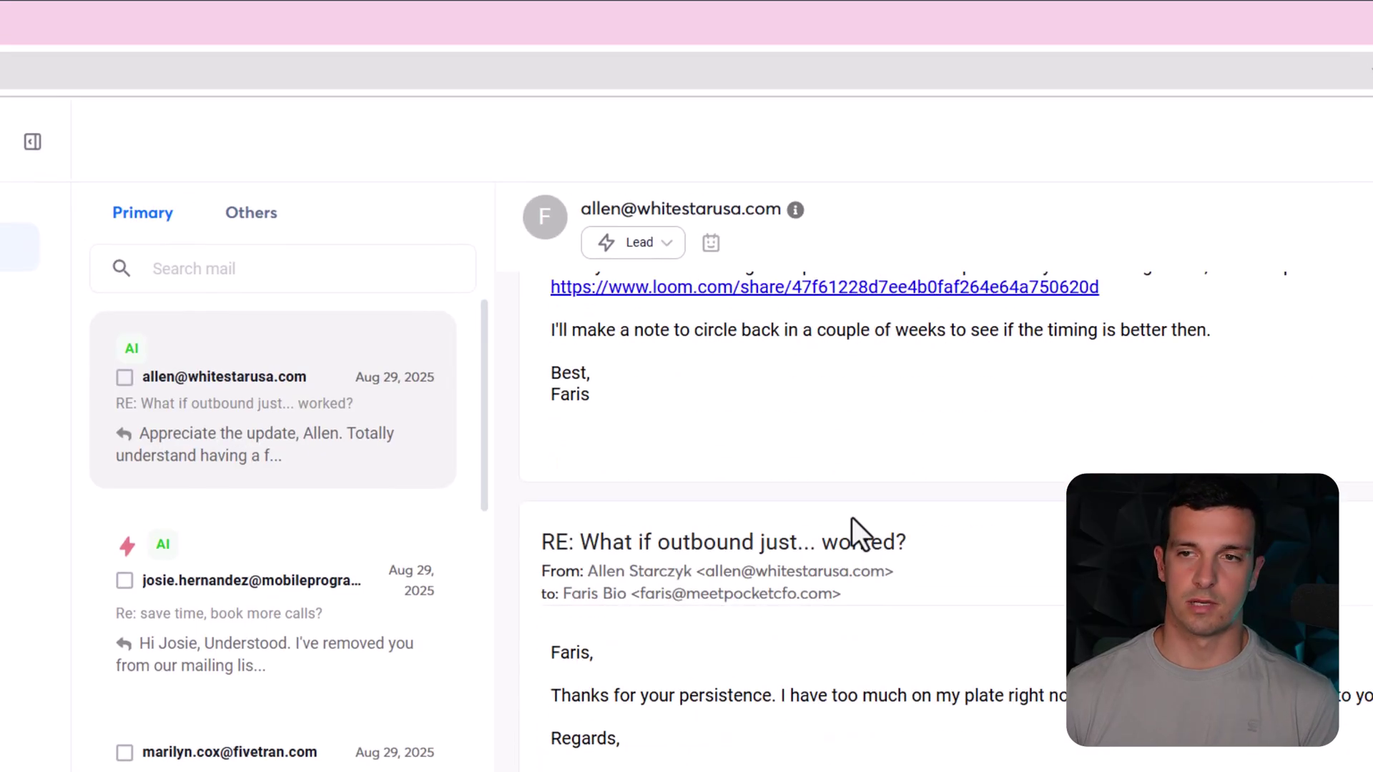
scroll(852, 517, up, 3)
drag(552, 447, 558, 447)
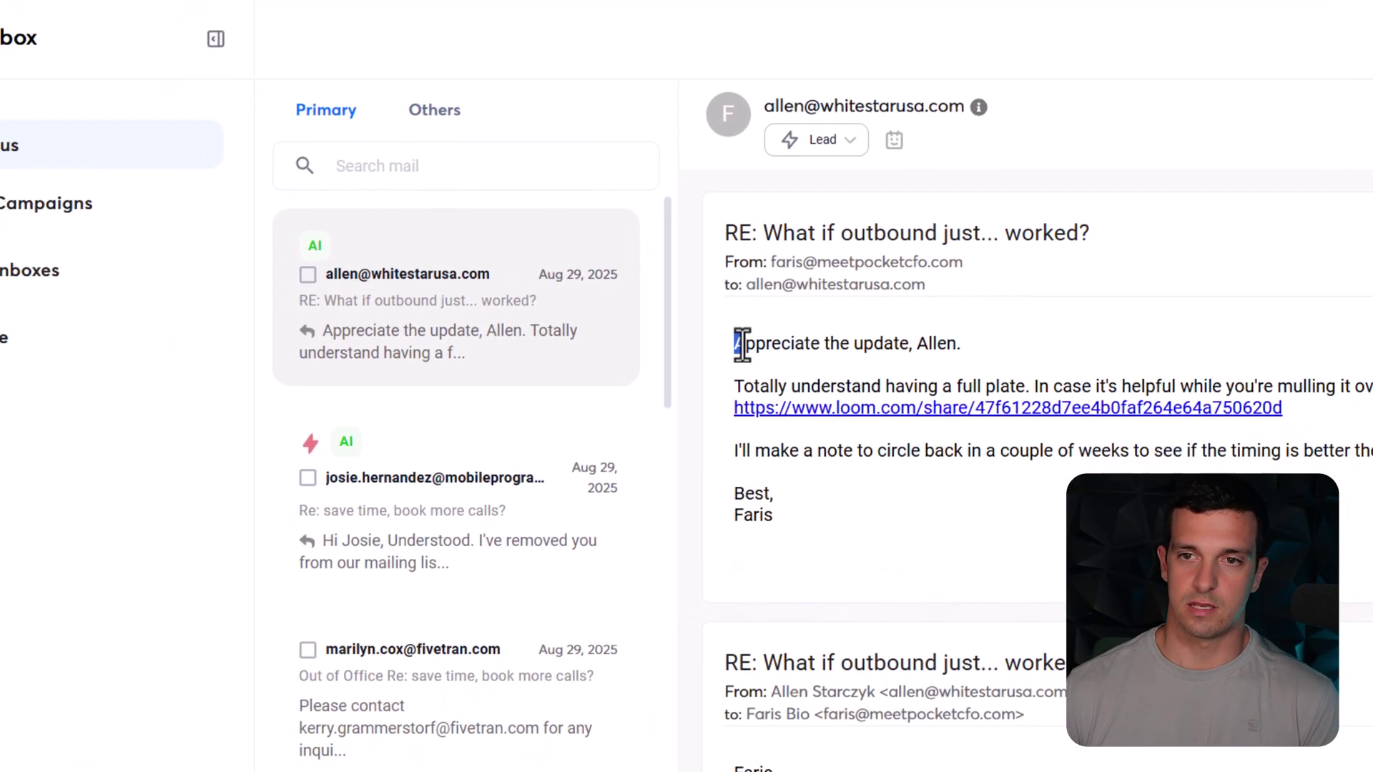
drag(744, 346, 898, 358)
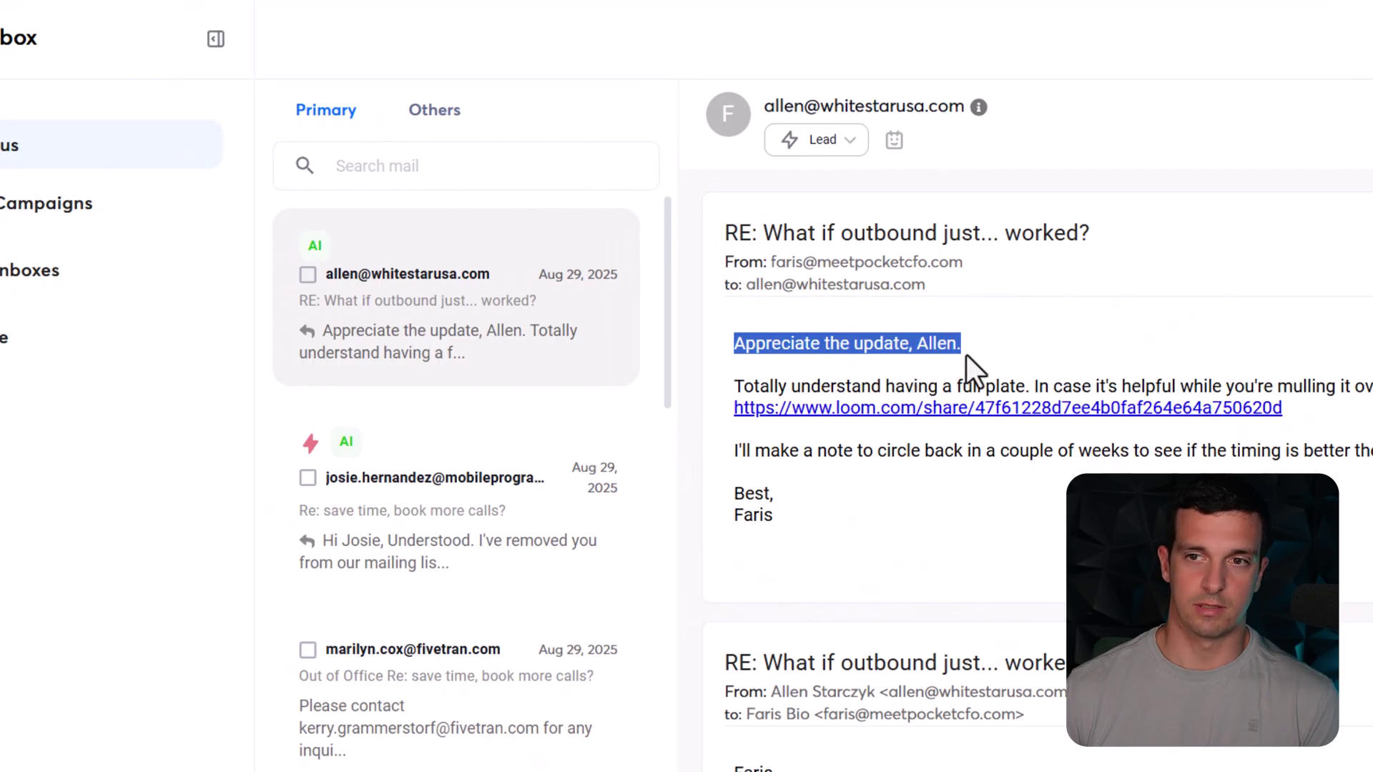
drag(774, 387, 1020, 388)
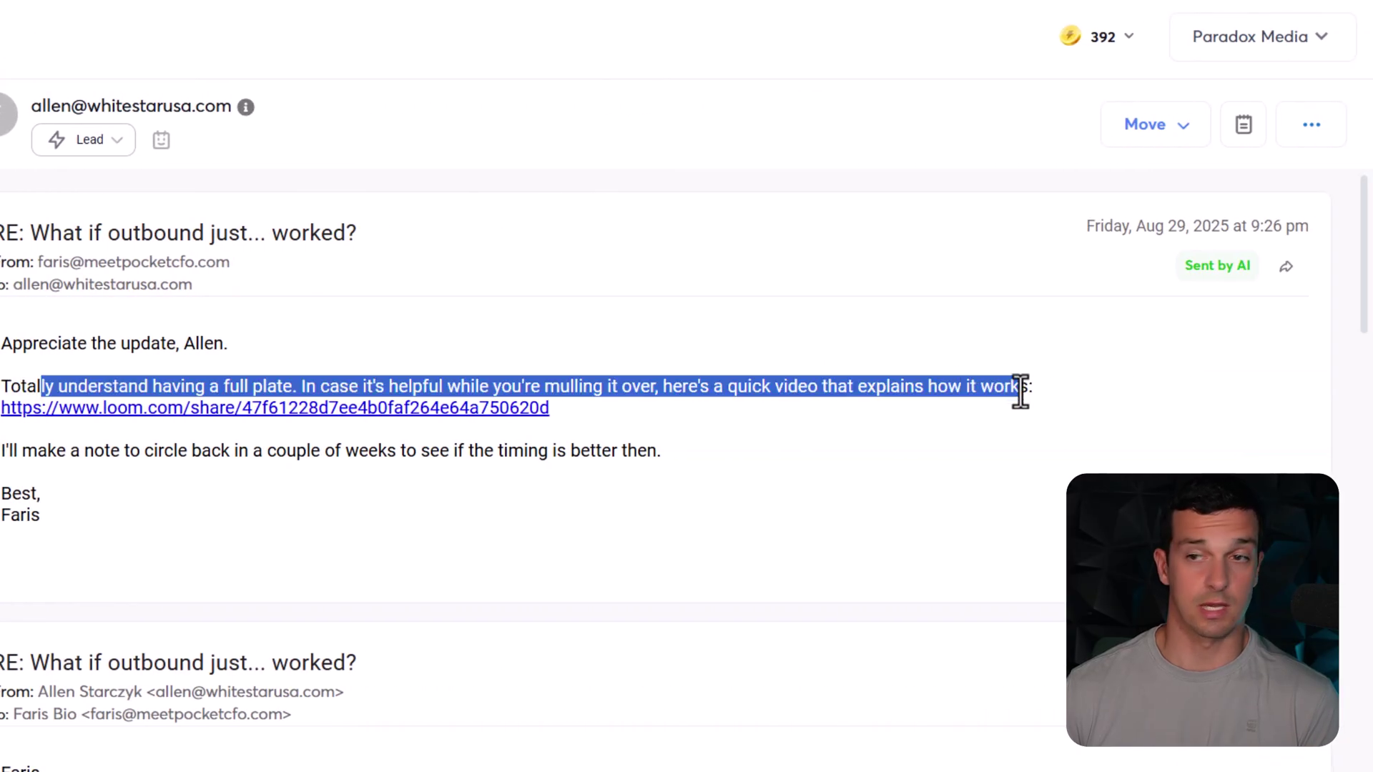
click(1020, 389)
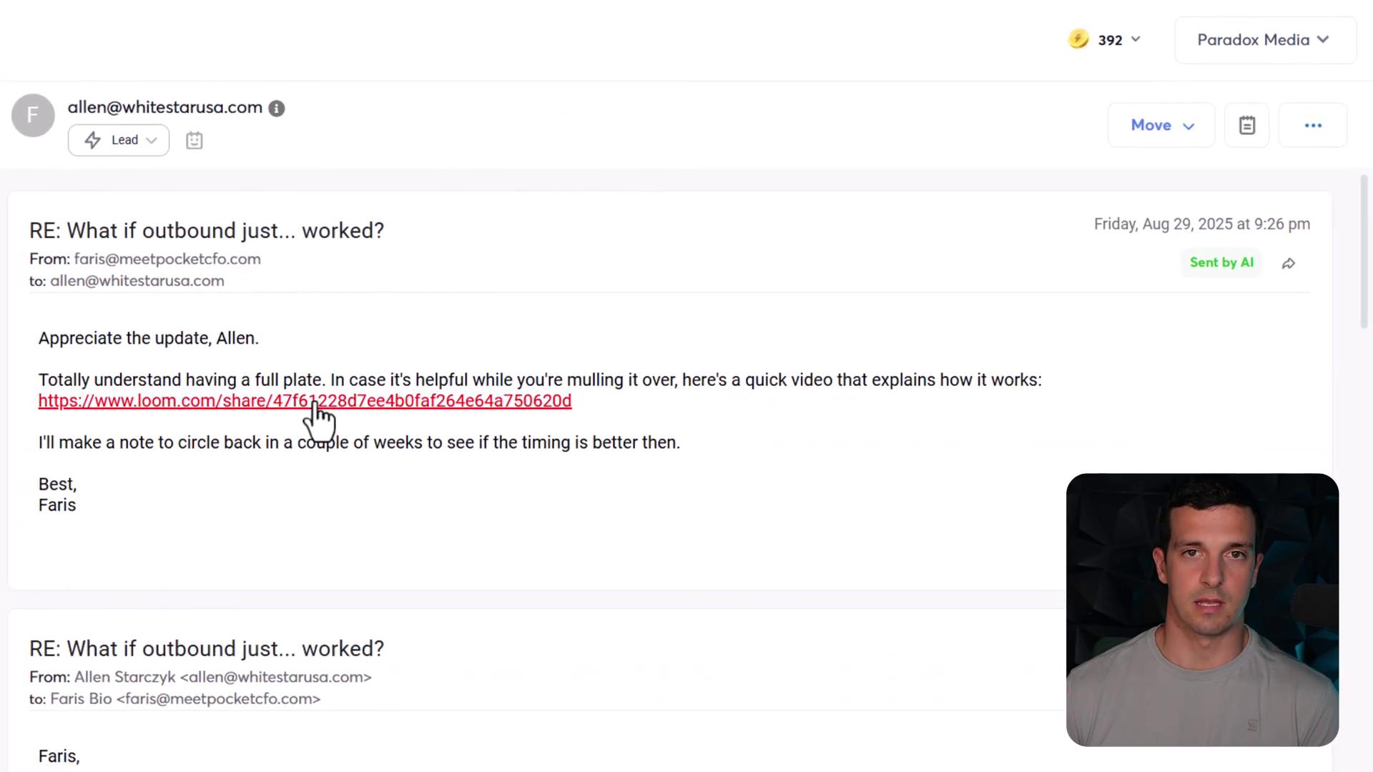
View the Loom explainer link in a new tab, close it, and review the closing sentence.
click(286, 409)
click(304, 20)
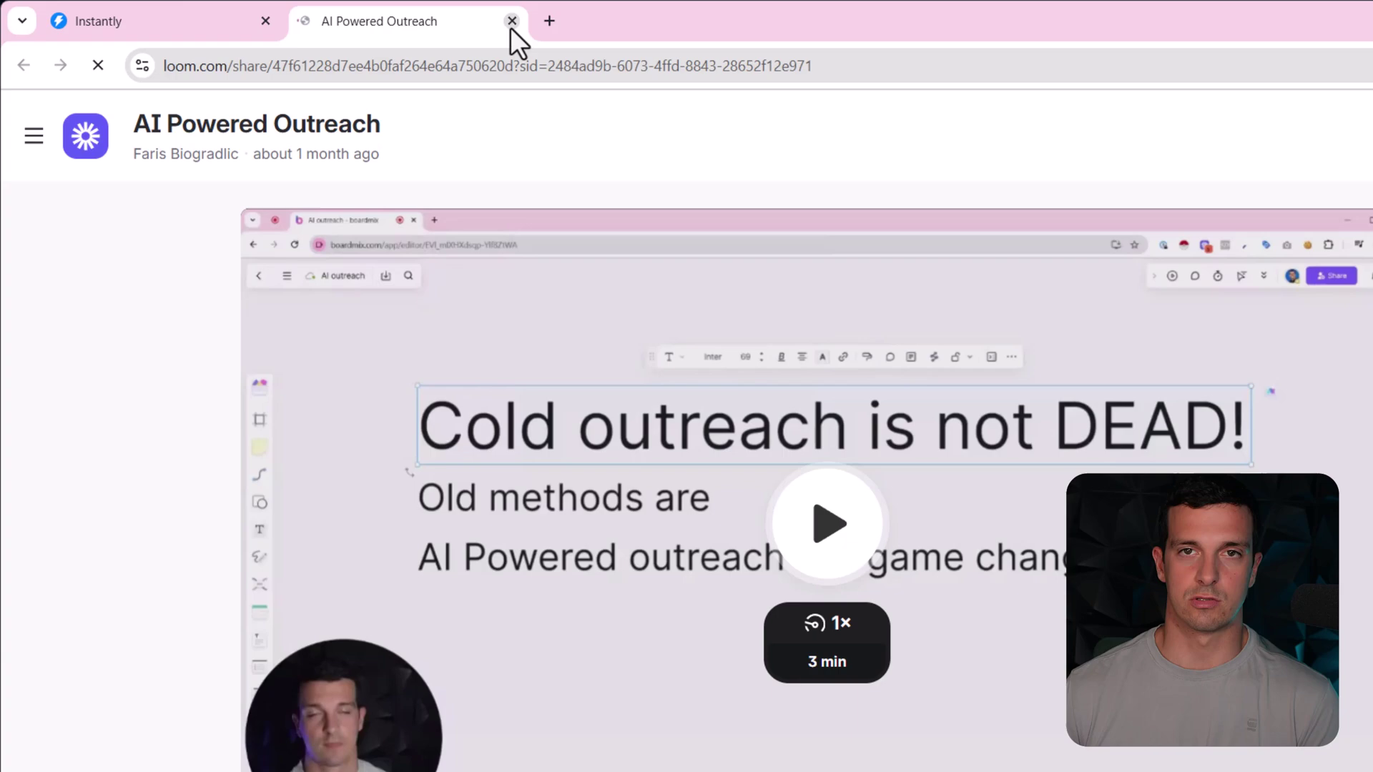
click(512, 21)
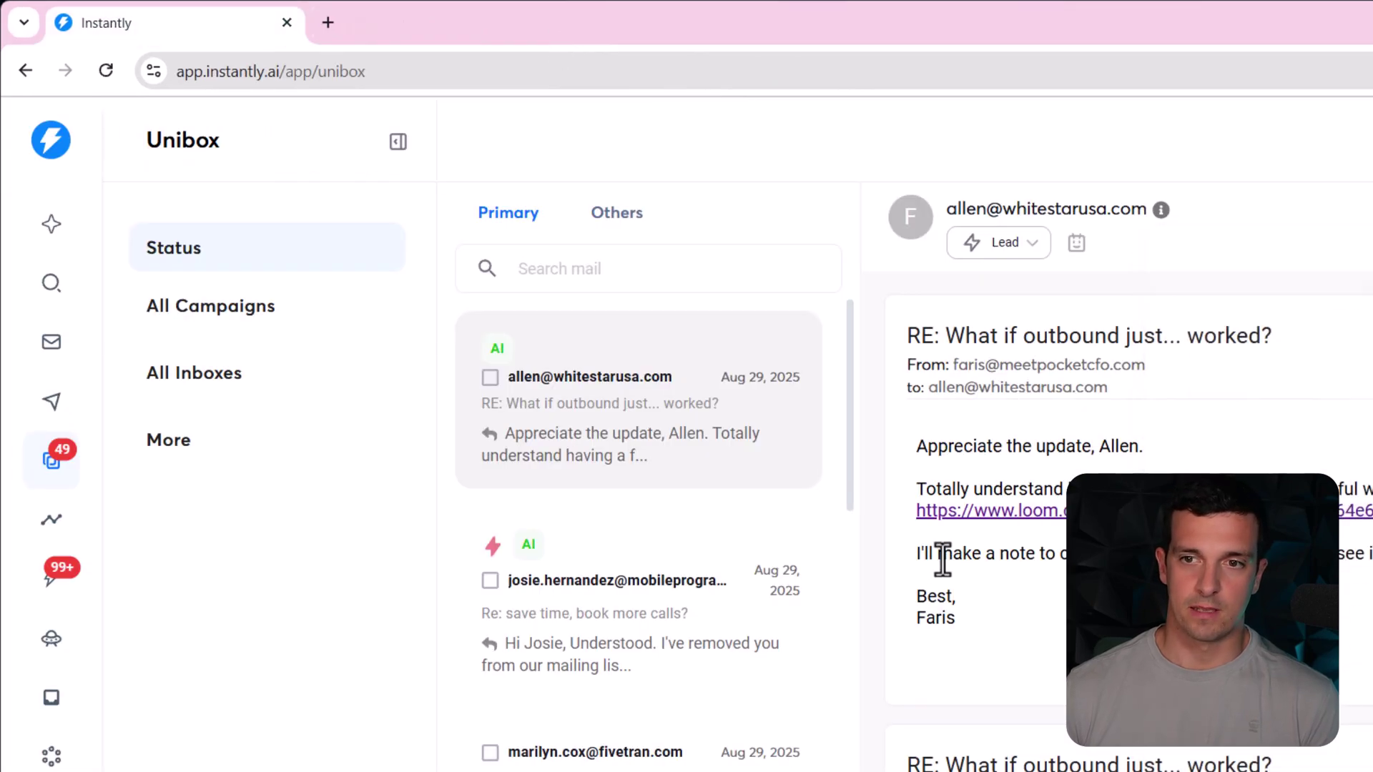
drag(940, 557, 802, 352)
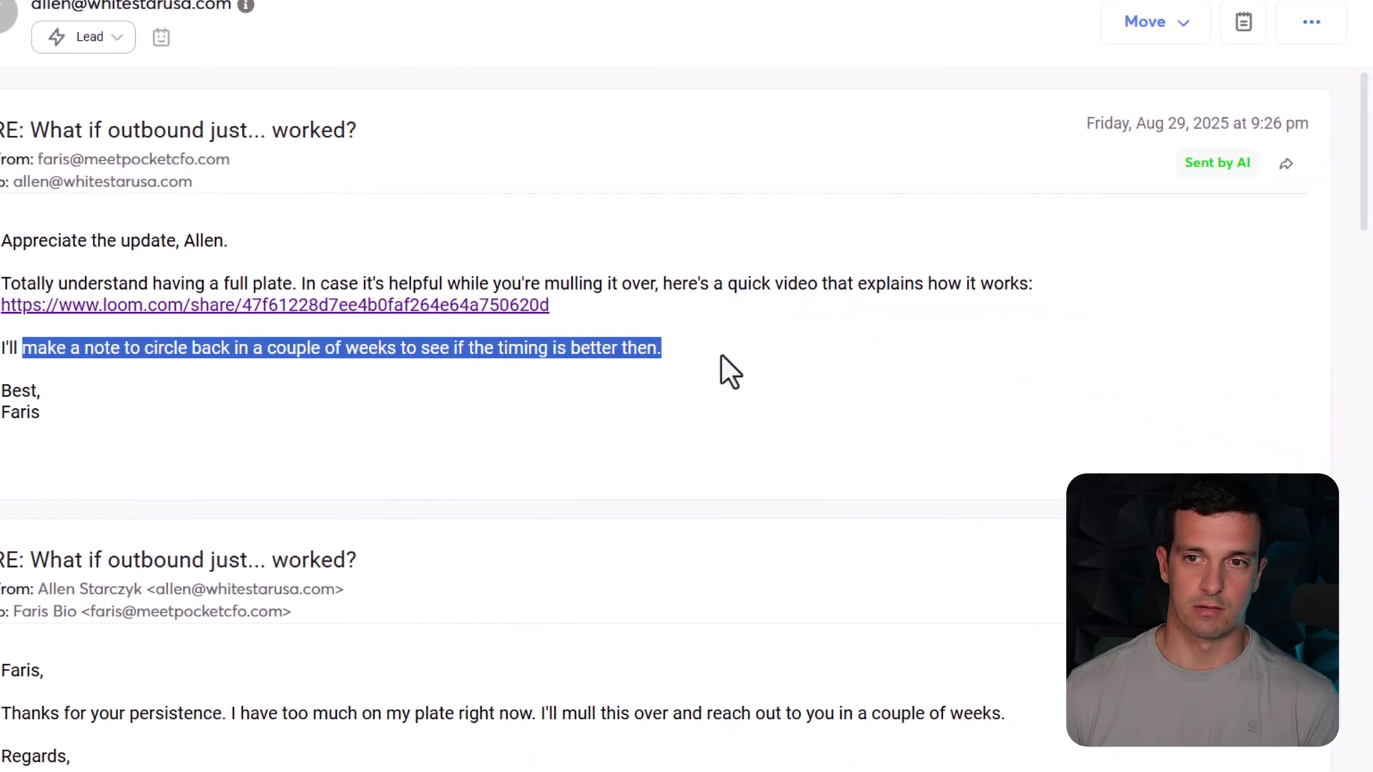
click(824, 355)
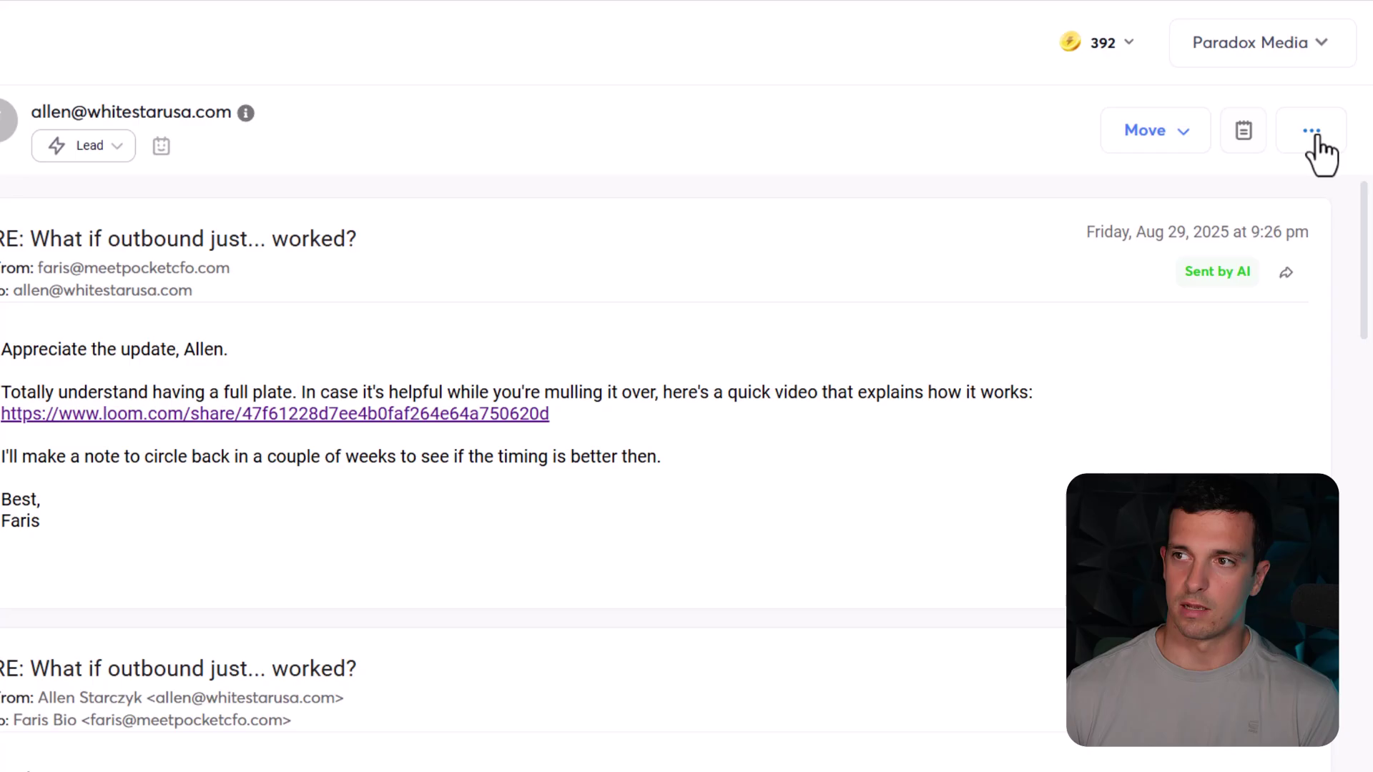
Set an 'in 2 weeks' follow-up reminder on the conversation, then go to AI Agents.
click(1314, 29)
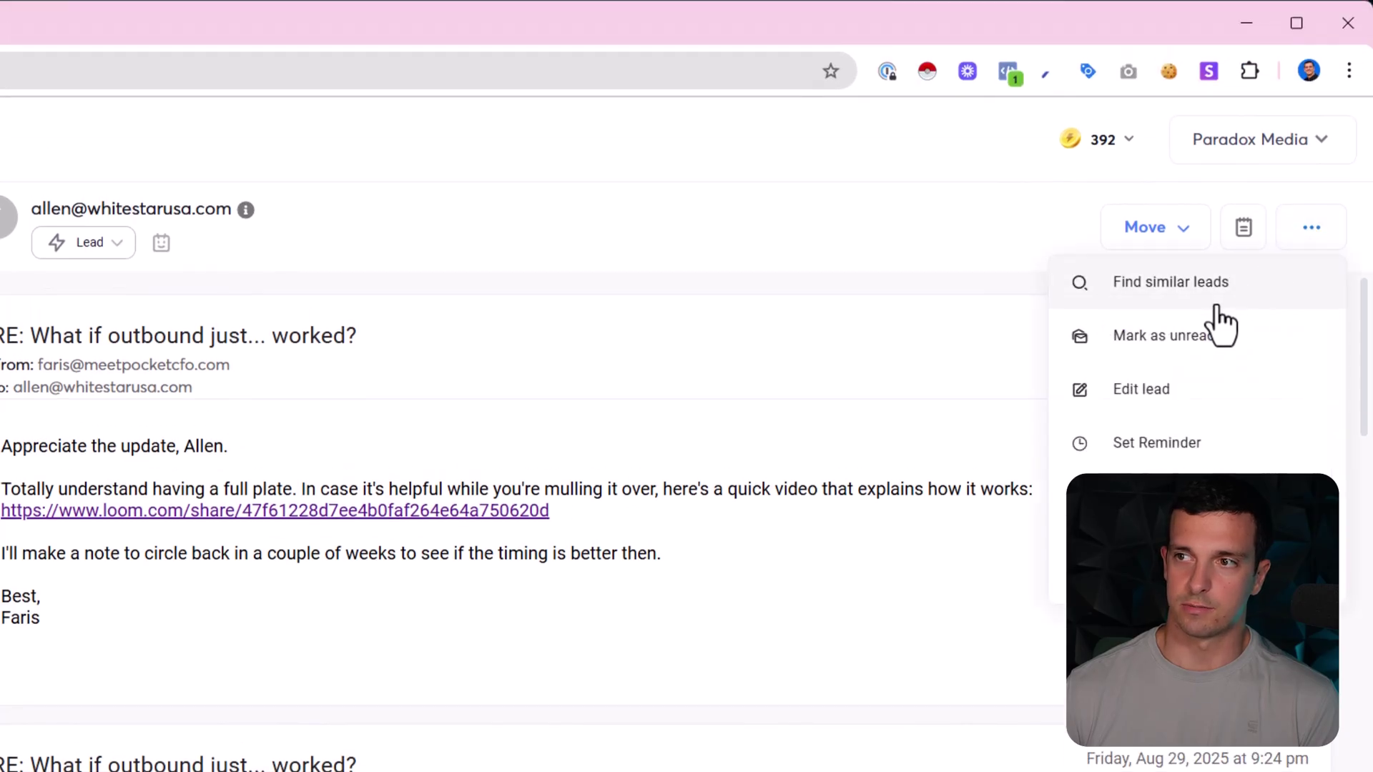
click(1173, 444)
click(282, 634)
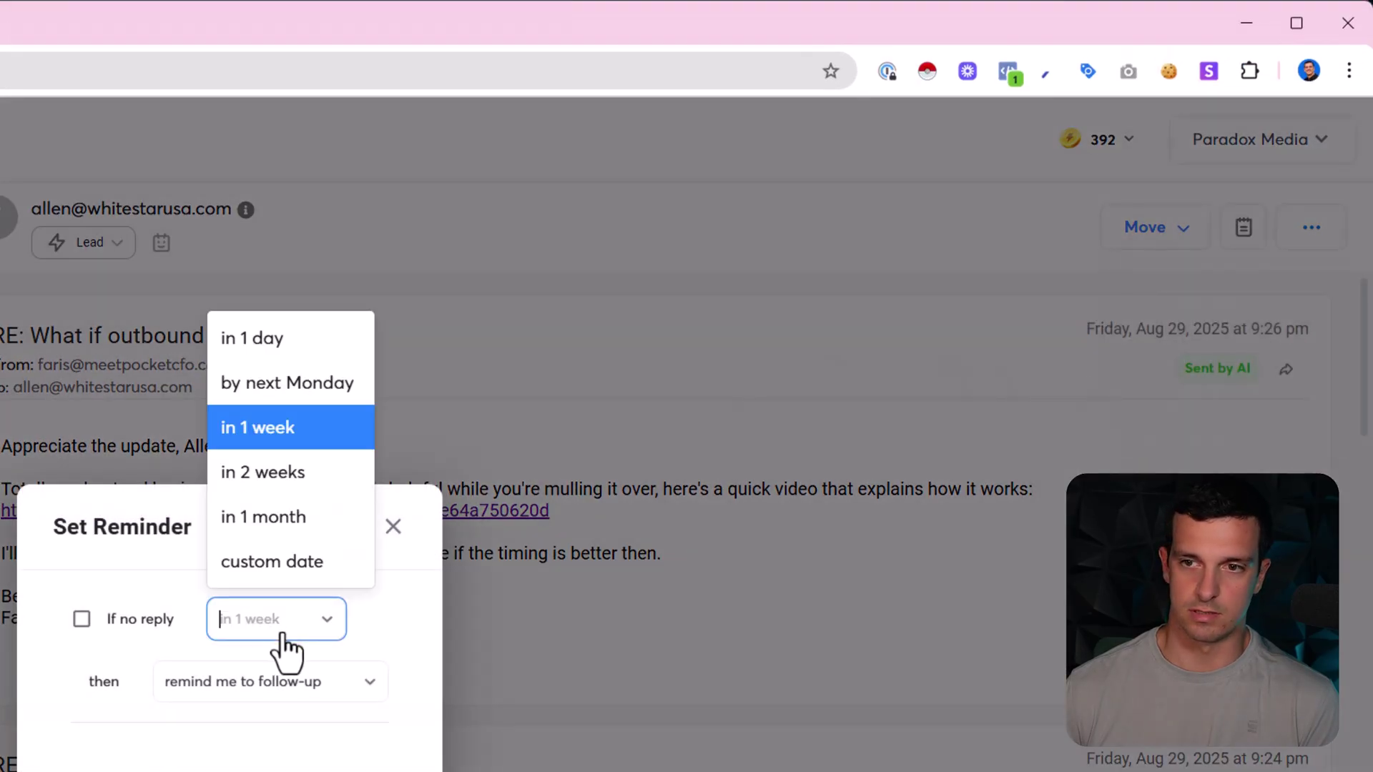
click(323, 492)
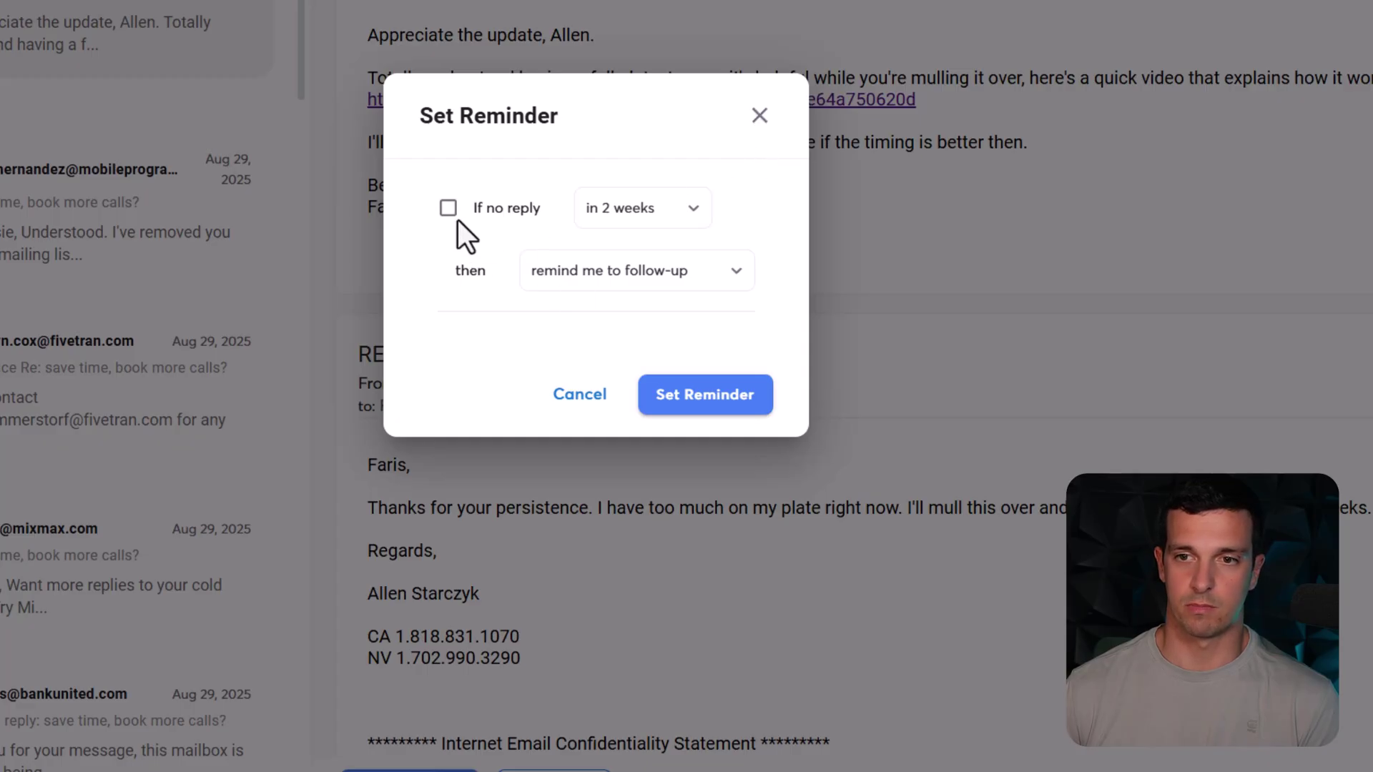
click(686, 394)
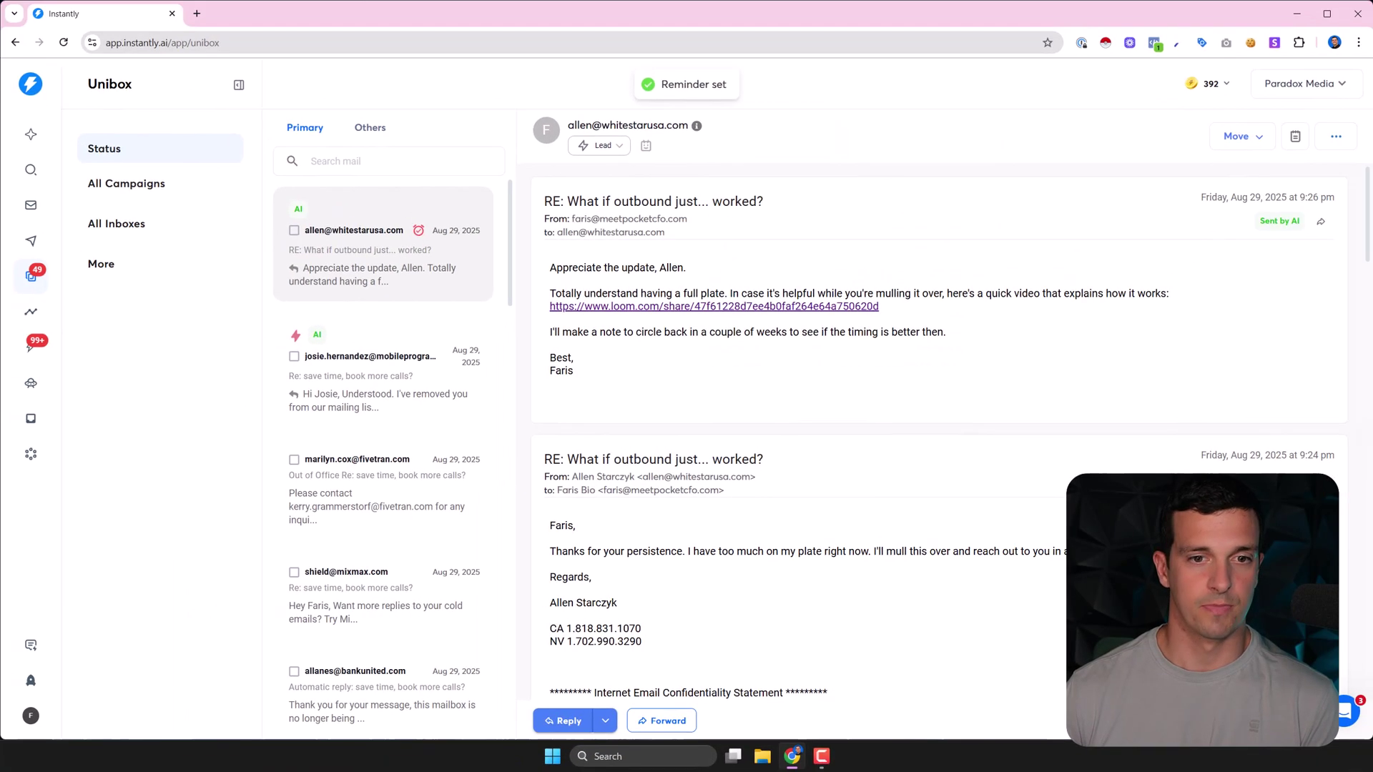
click(31, 455)
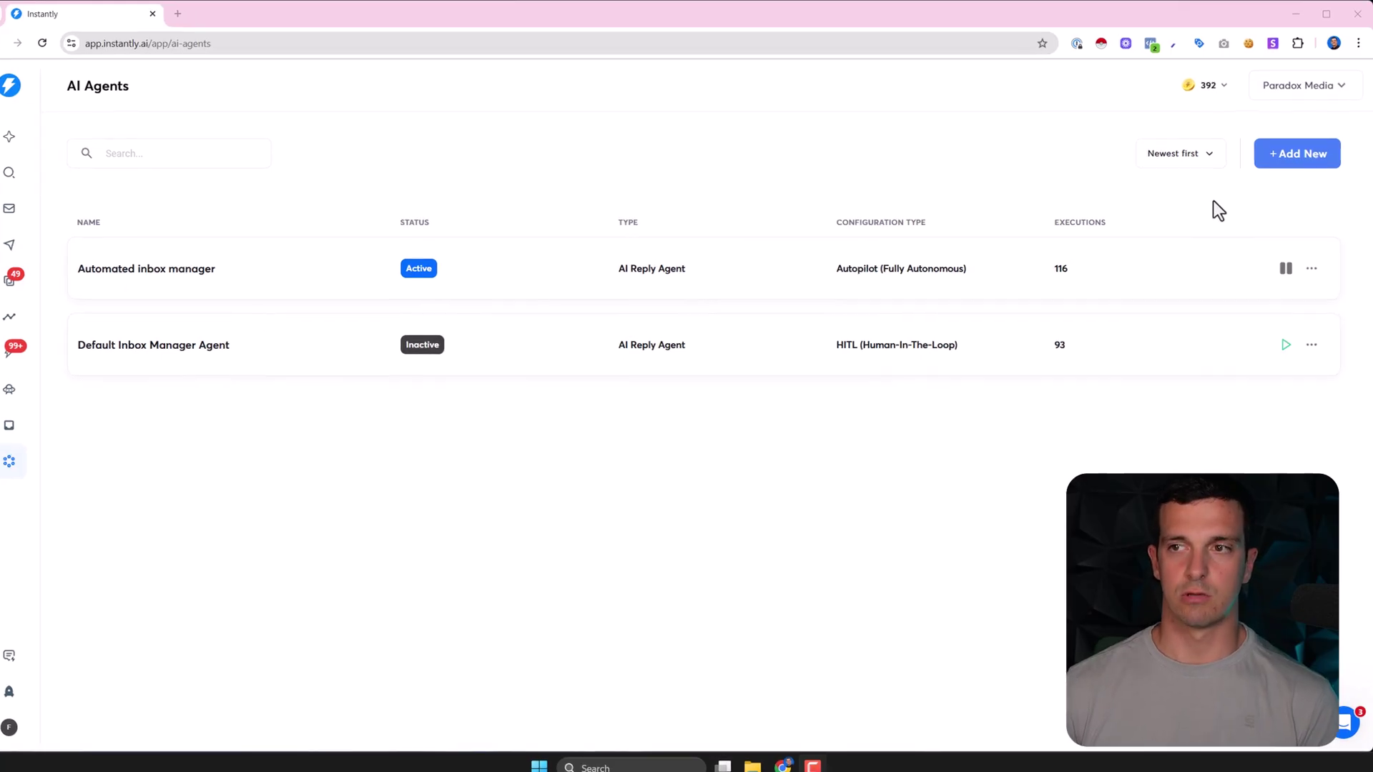
Add a new AI agent named 'Test 123' and confirm the name.
click(1295, 156)
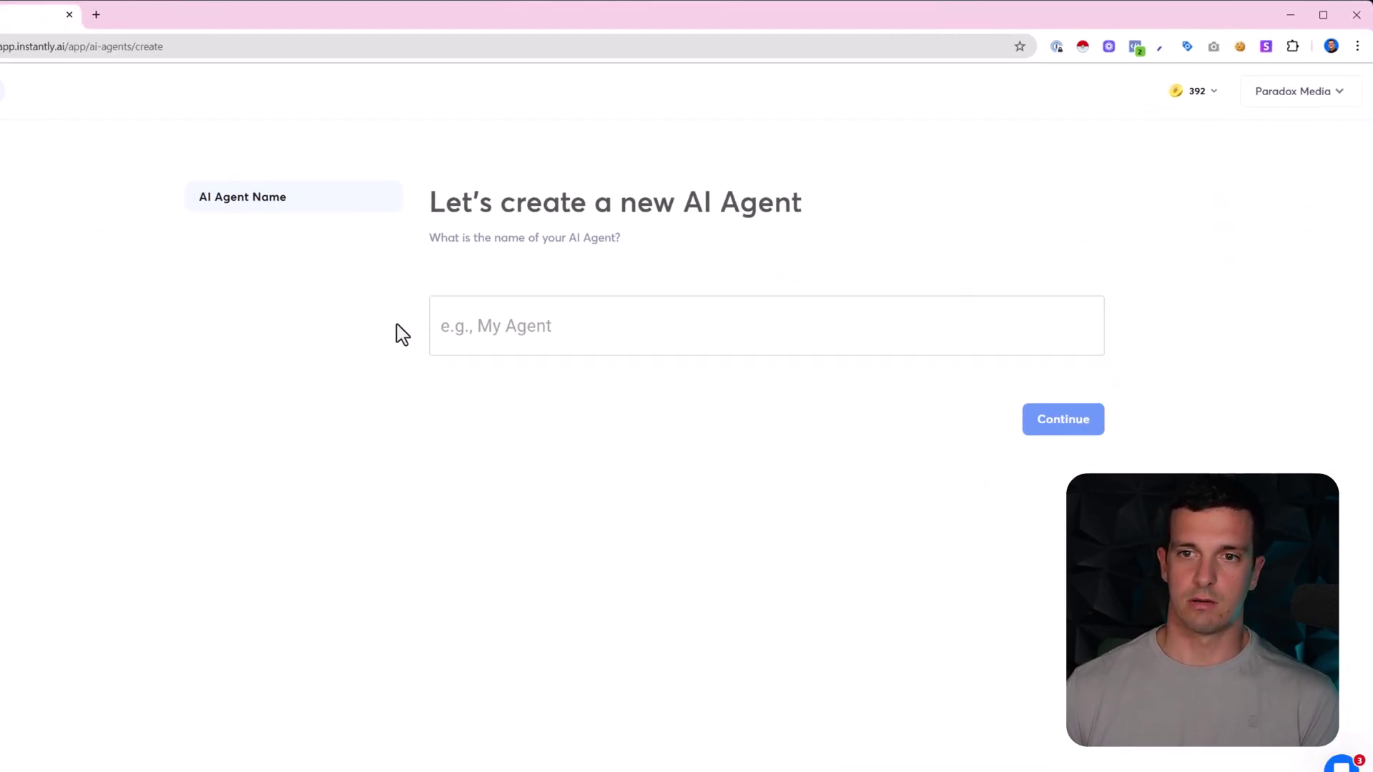
click(133, 492)
text(Test 123)
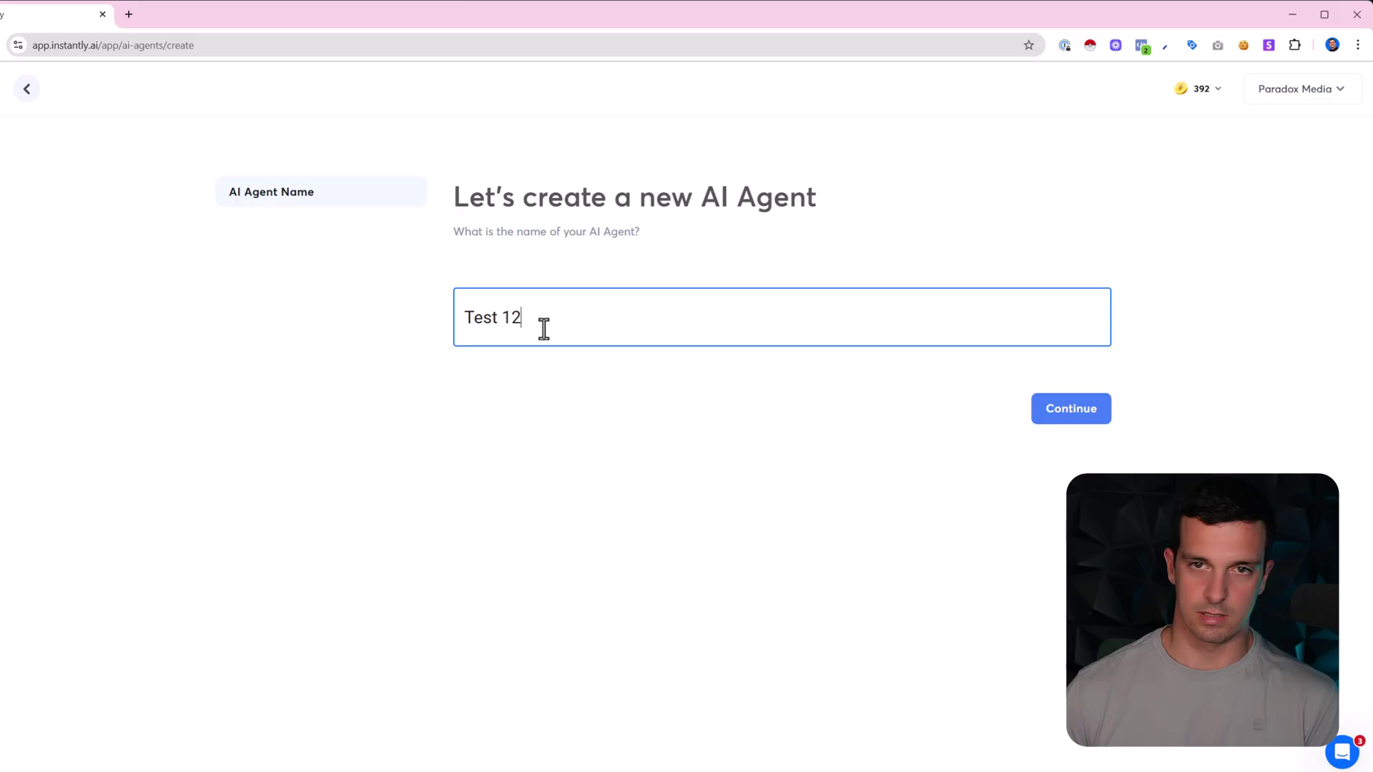
key(Return)
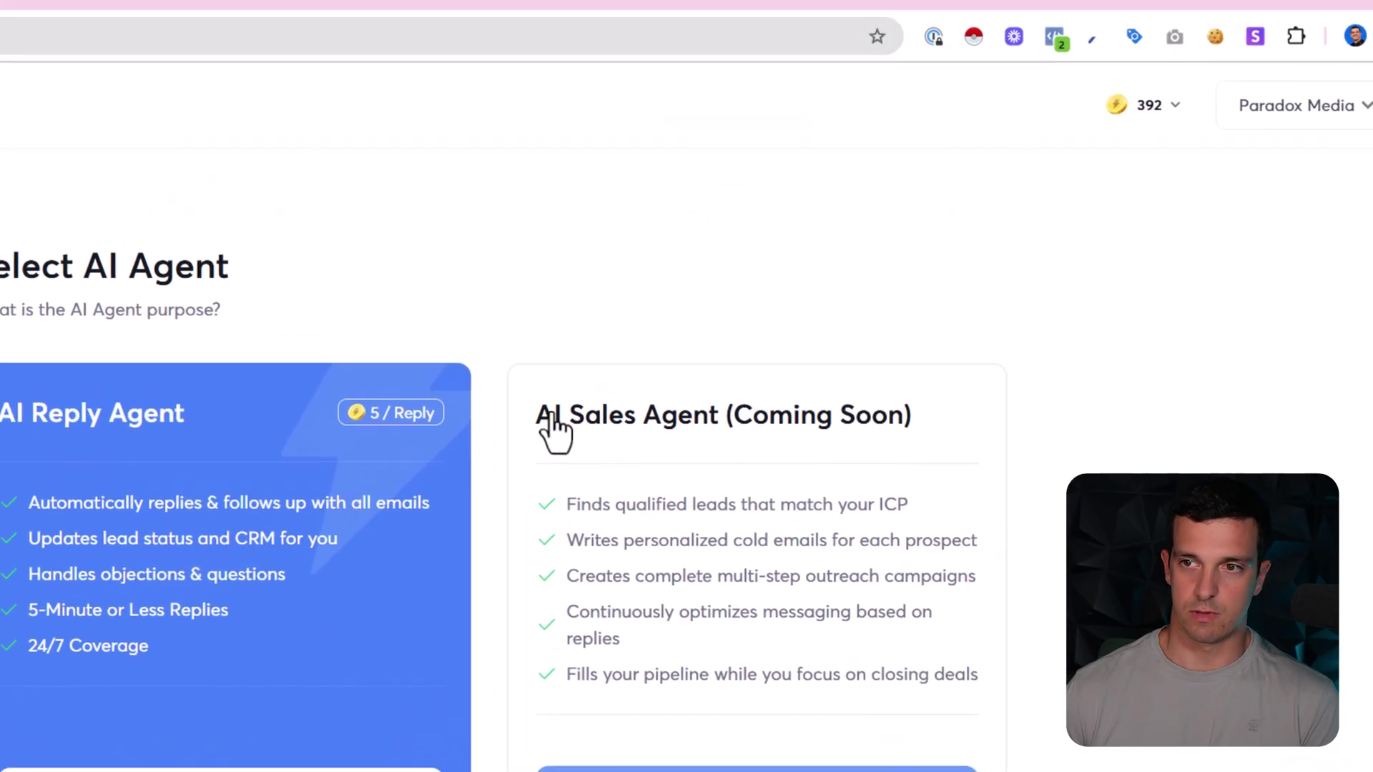
Choose AI Reply Agent as the new agent's purpose.
drag(959, 116, 1323, 115)
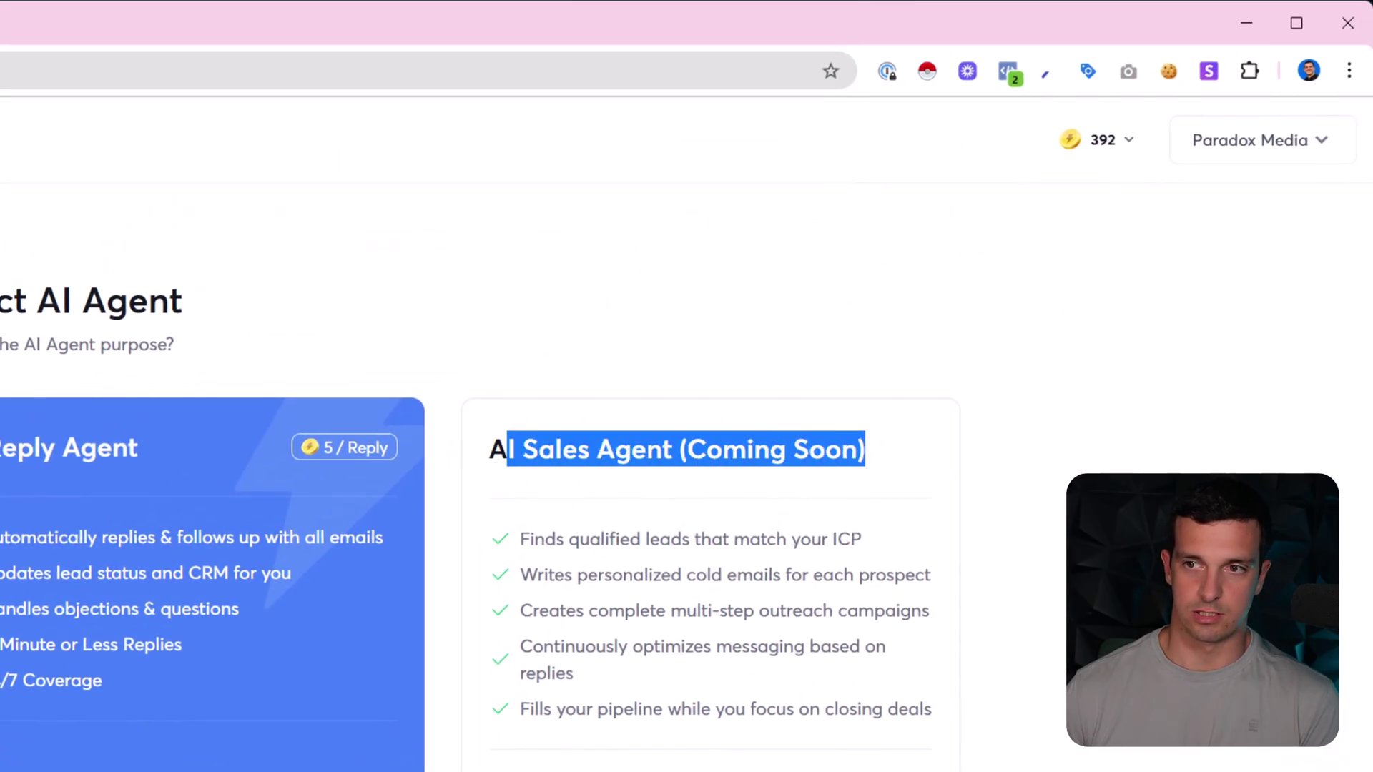
click(1372, 201)
click(717, 453)
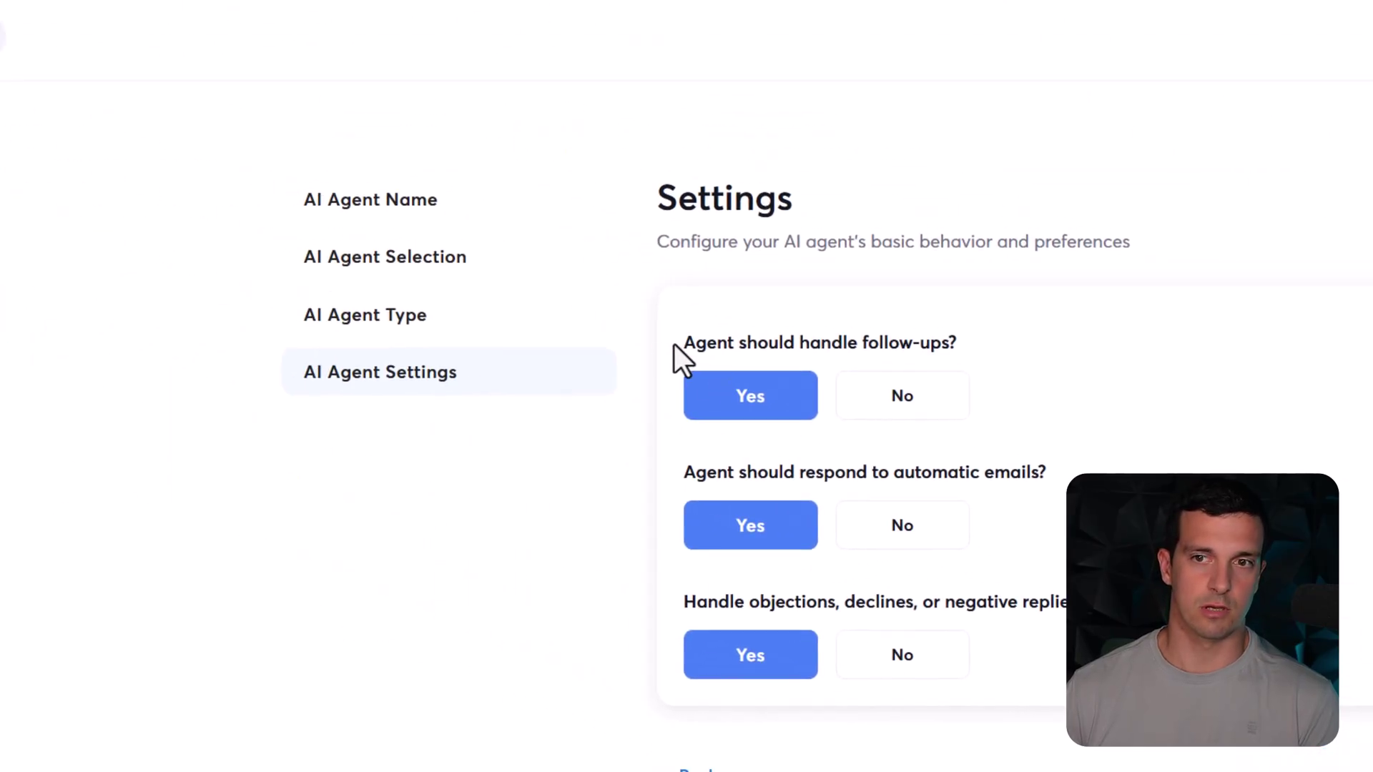
Set 'respond to automatic emails' to No, keeping follow-ups and objections on Yes, and continue.
drag(682, 343, 1019, 345)
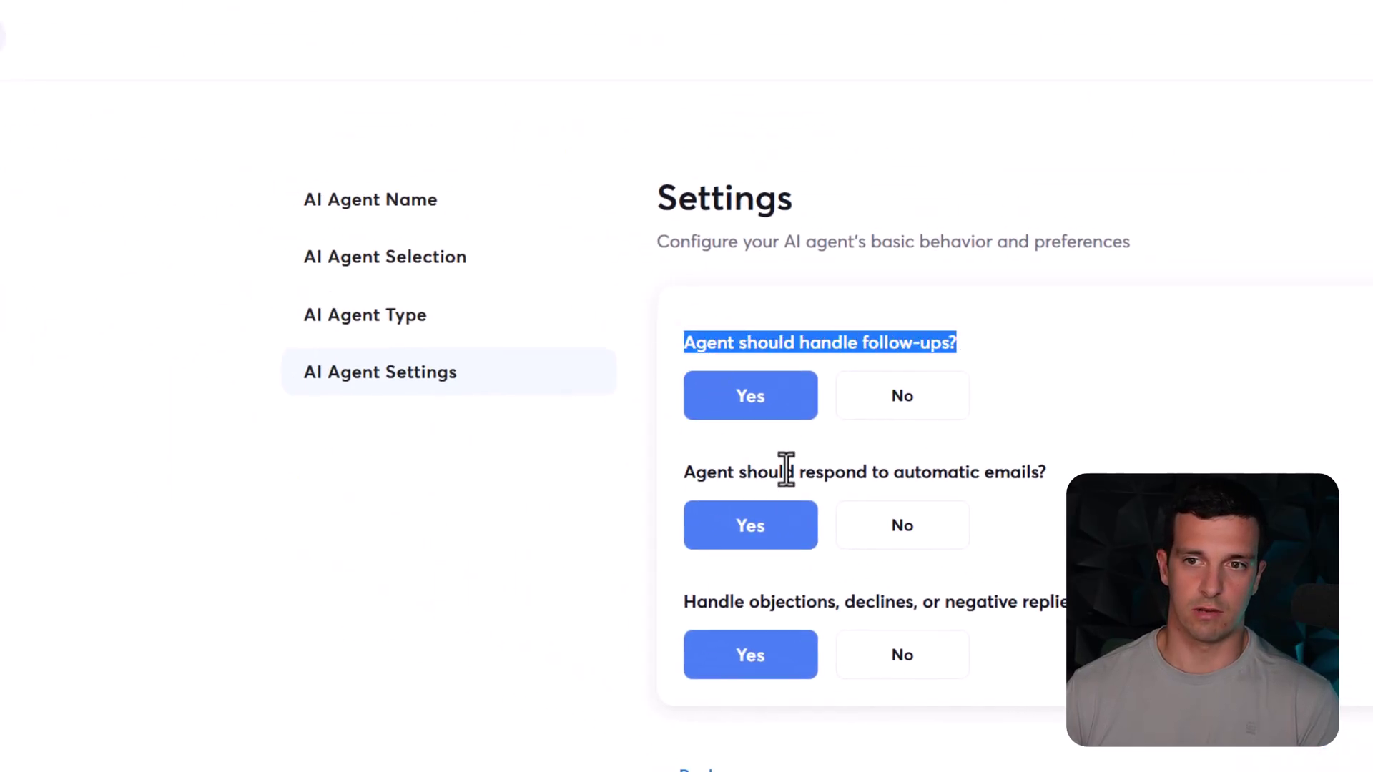
drag(702, 470, 1079, 473)
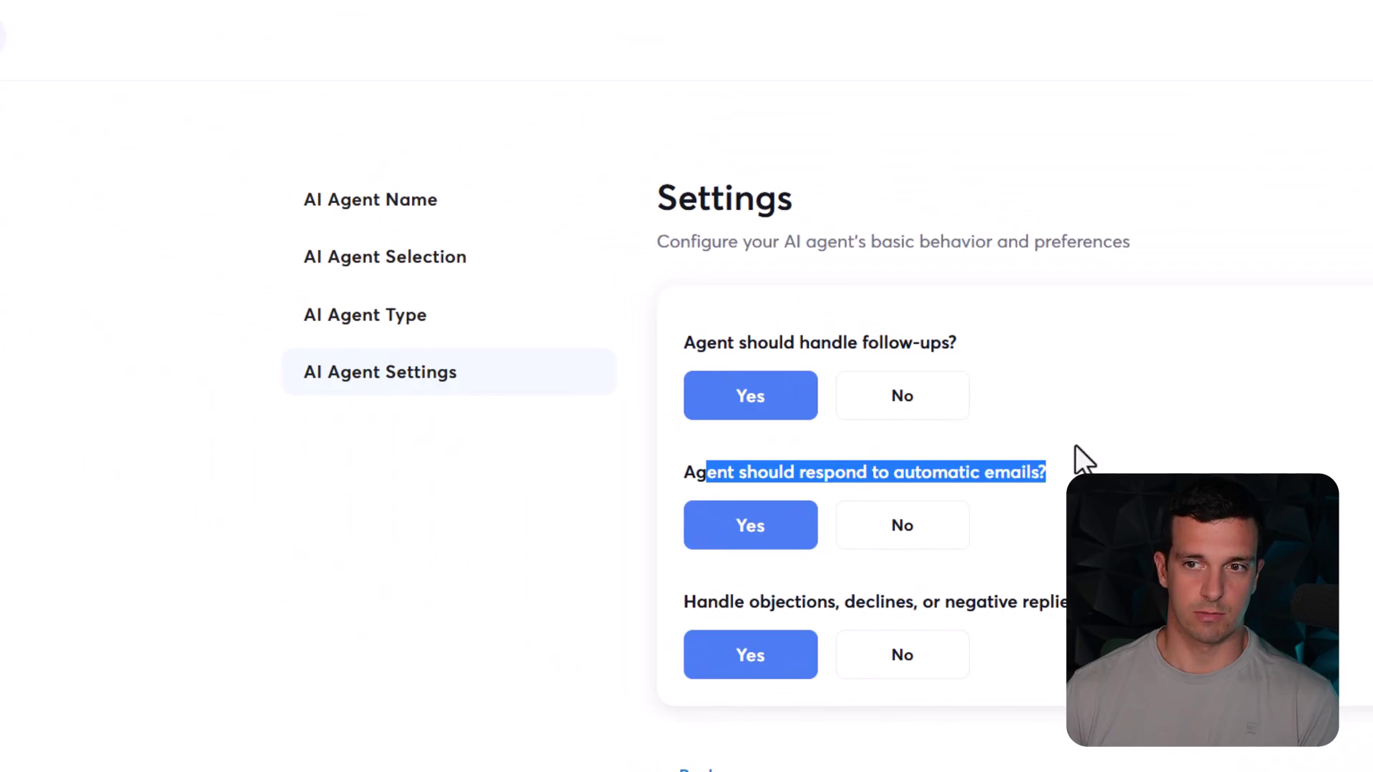
drag(712, 599, 1068, 604)
click(941, 593)
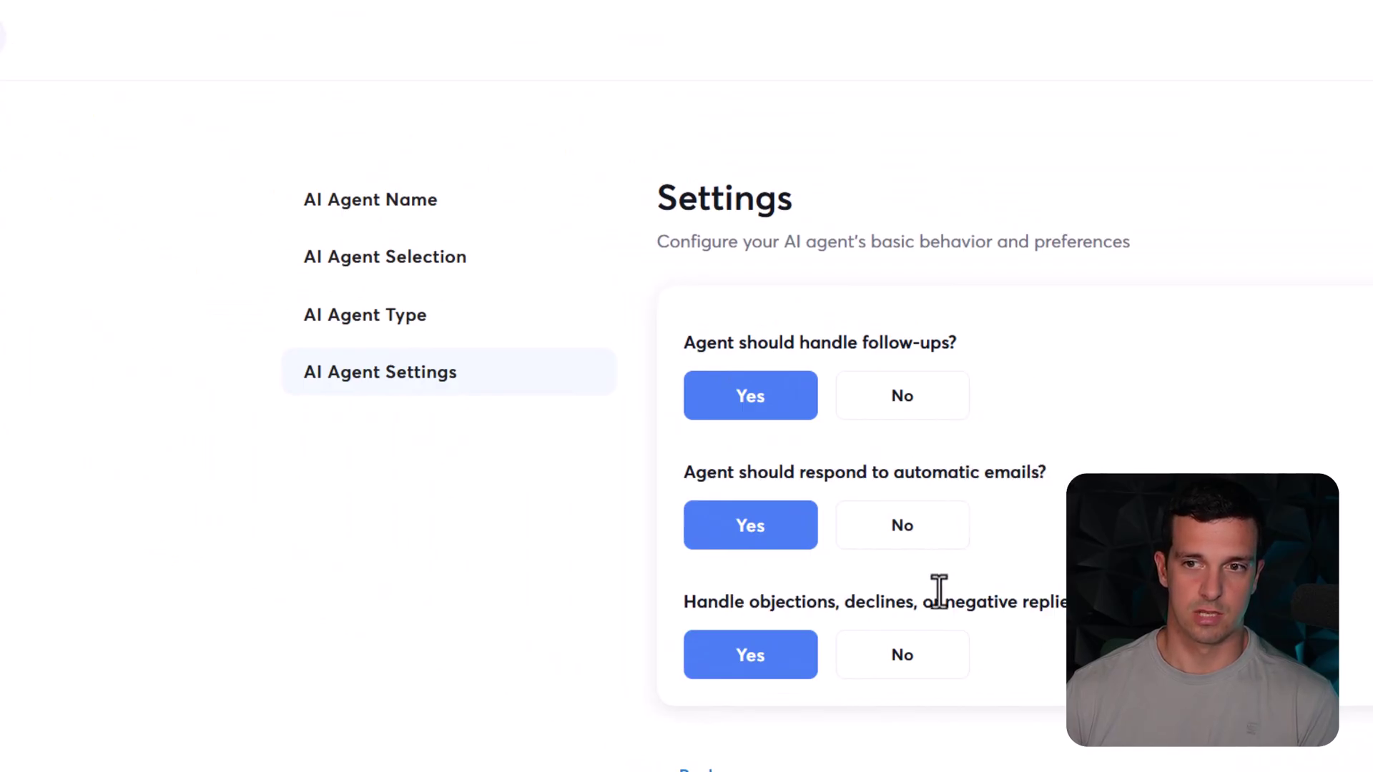
click(914, 540)
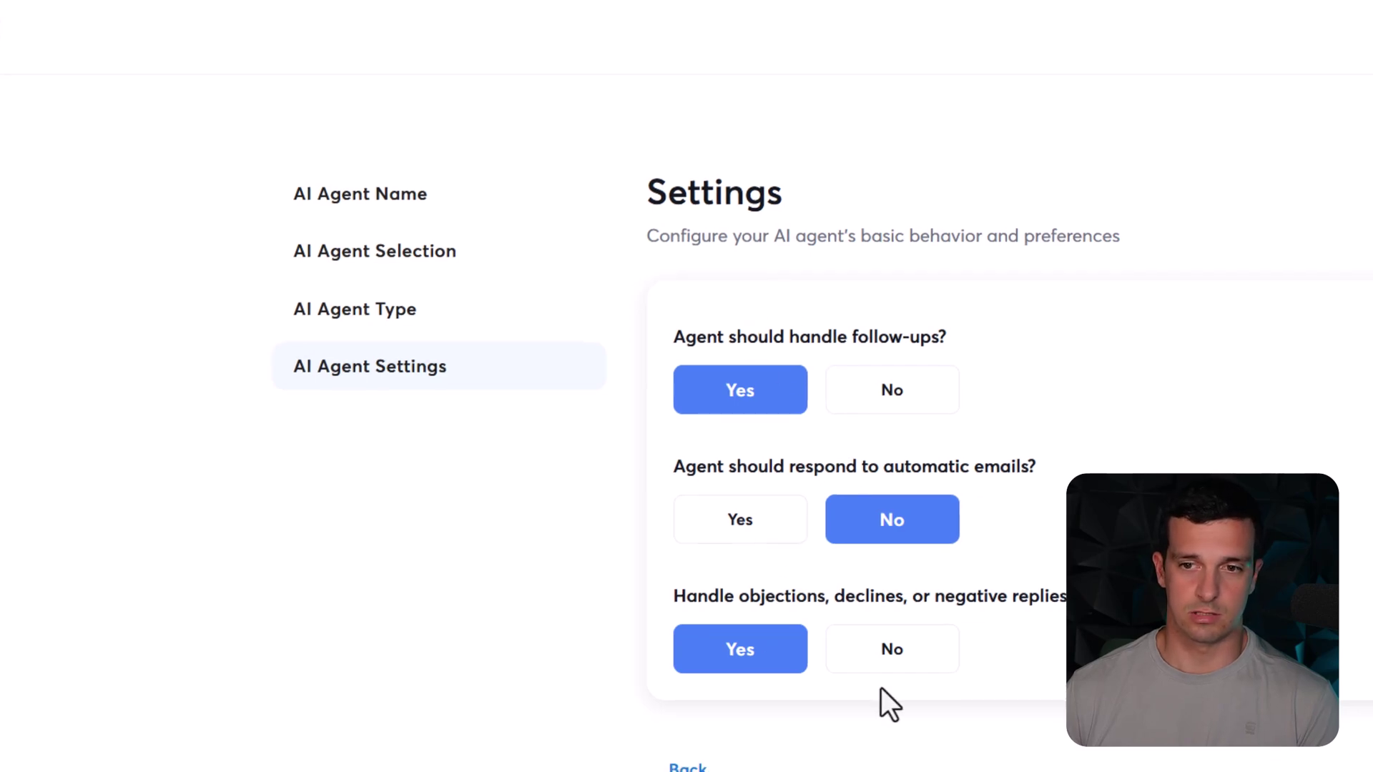
click(901, 371)
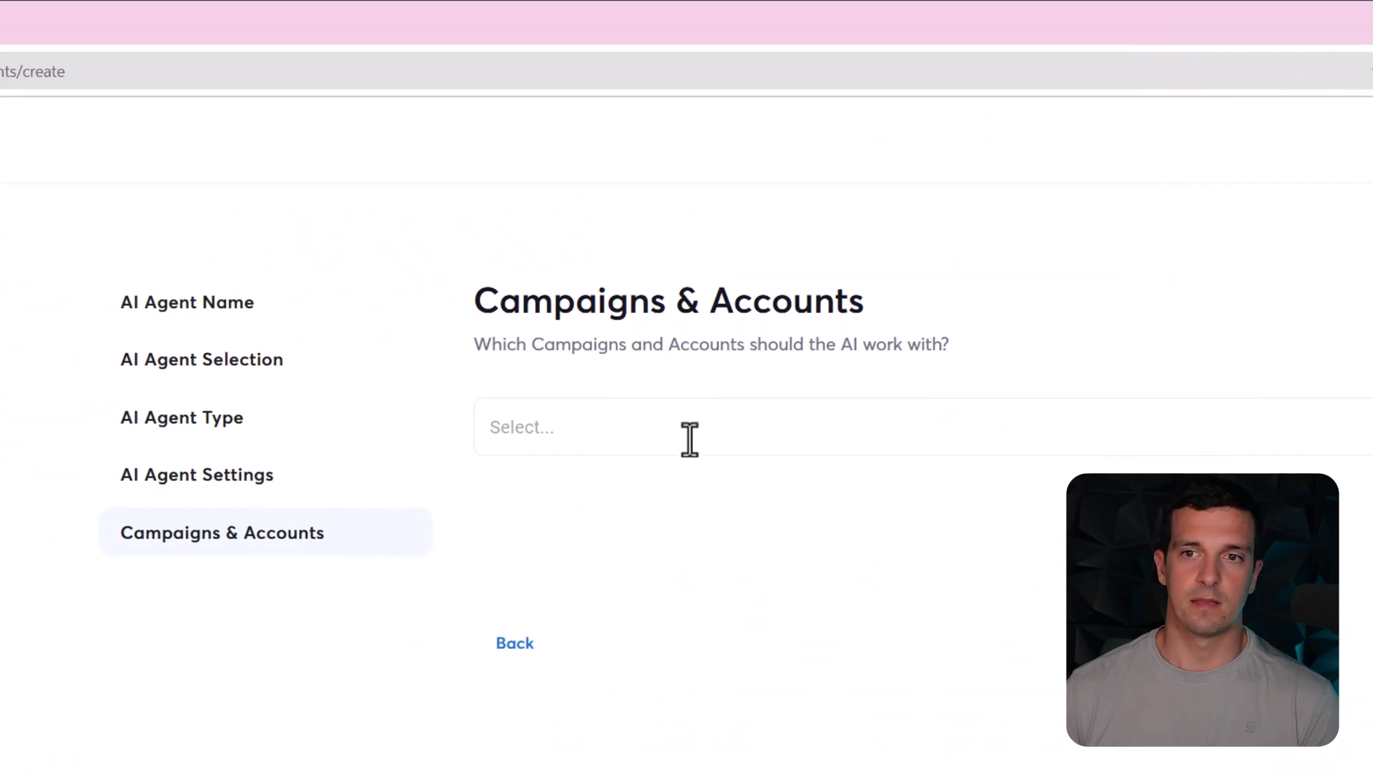
Assign the RealEstate campaign to the agent and continue to guidance.
click(690, 438)
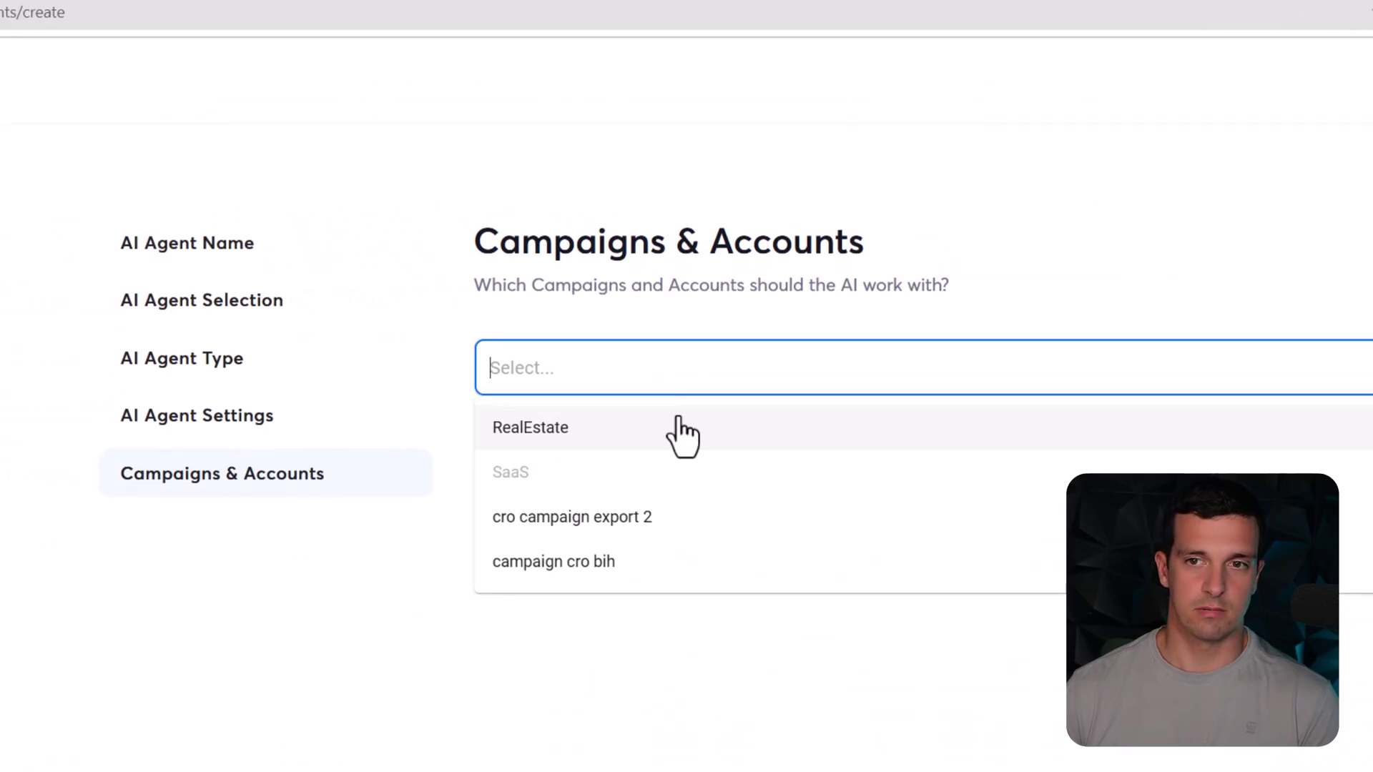
click(666, 493)
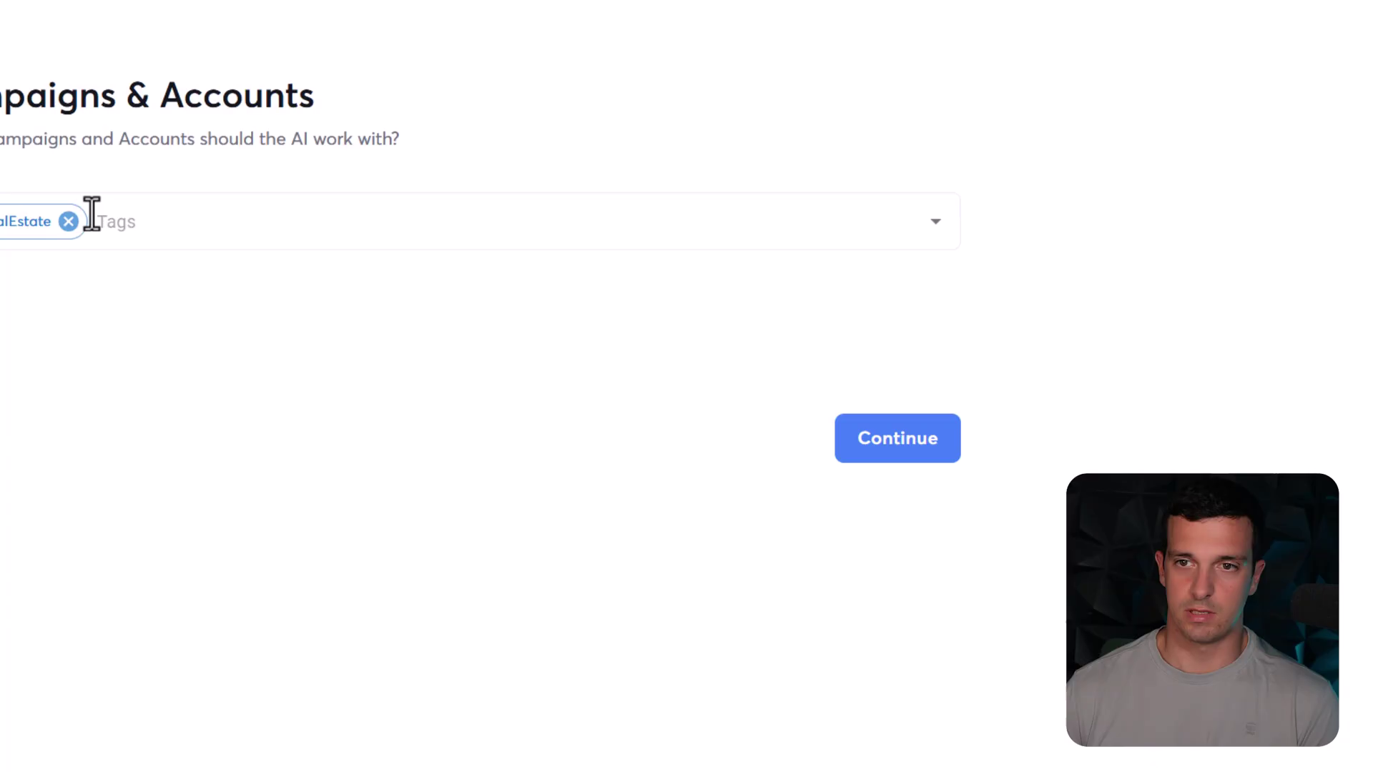
click(864, 366)
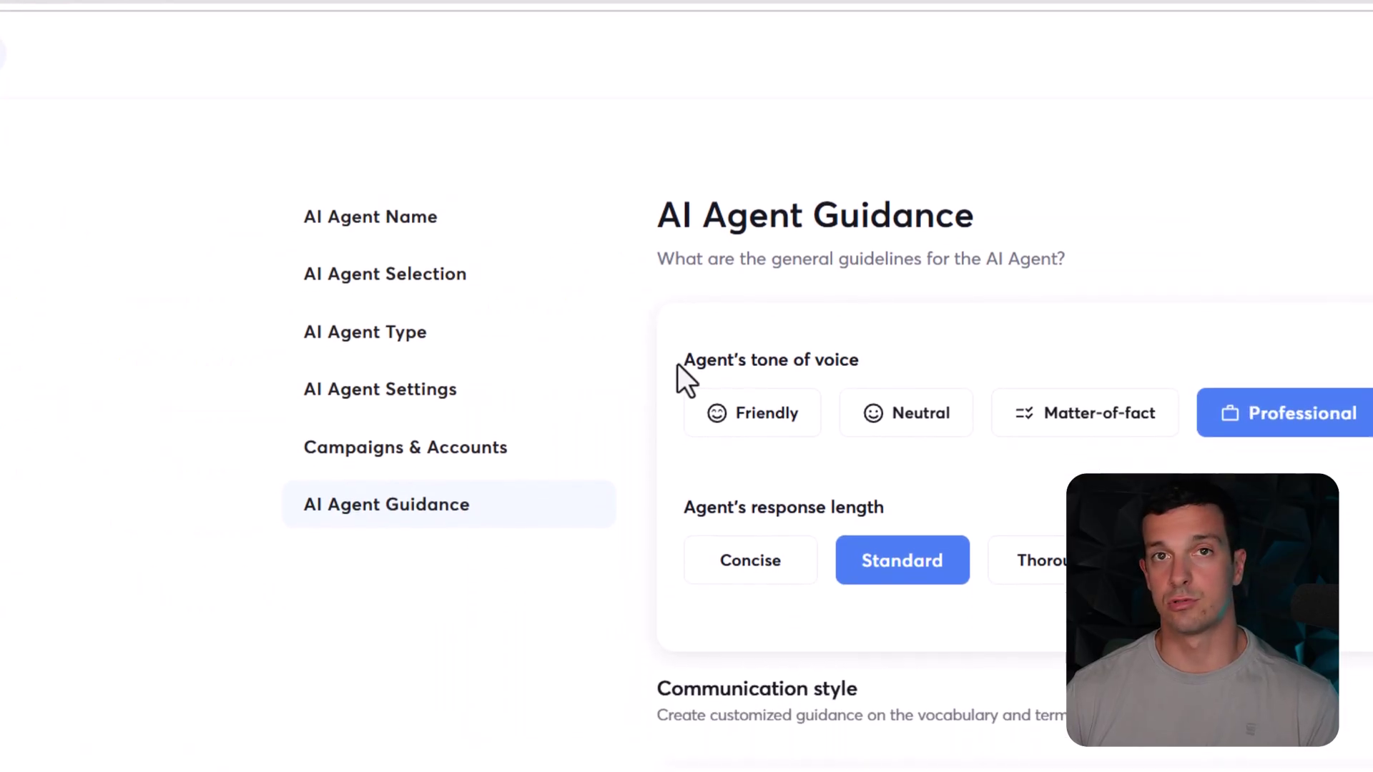
drag(679, 362, 860, 361)
drag(717, 507, 943, 517)
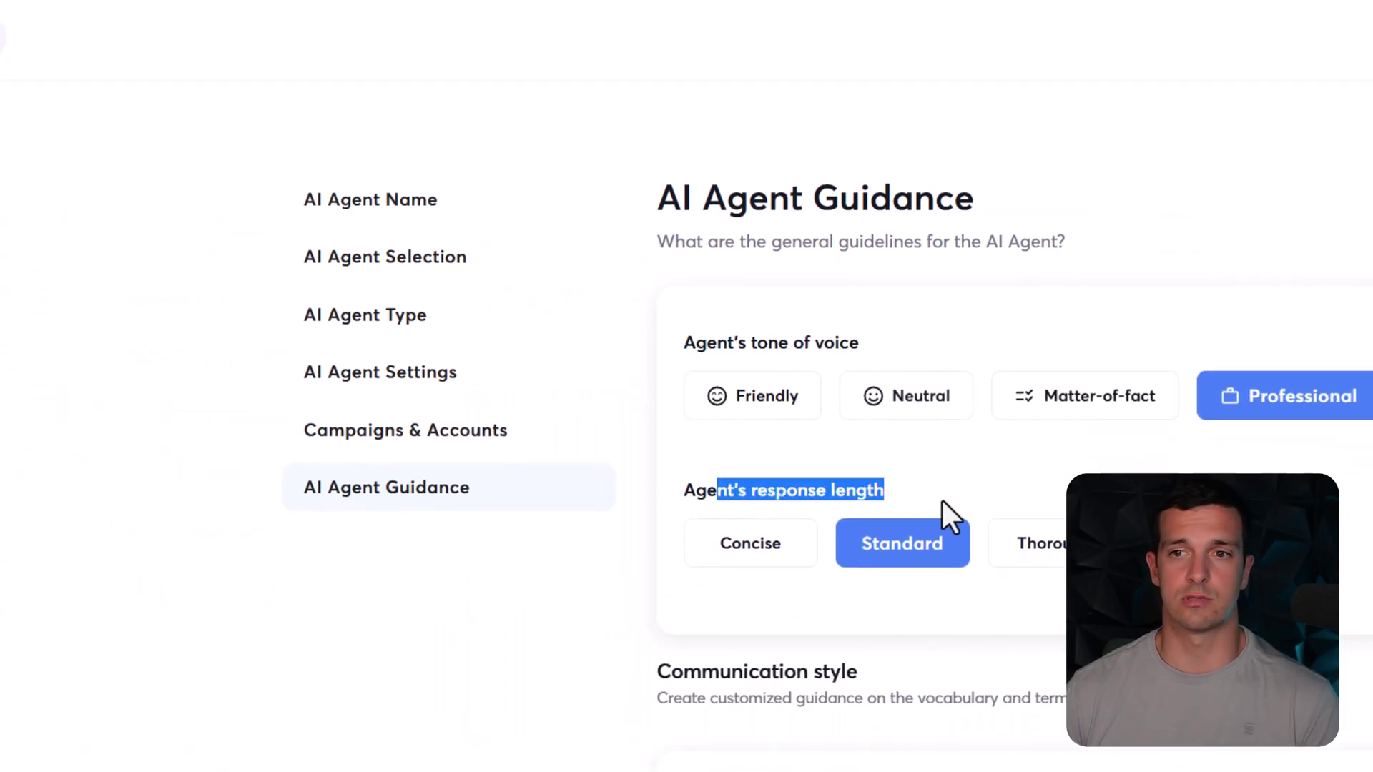
click(942, 501)
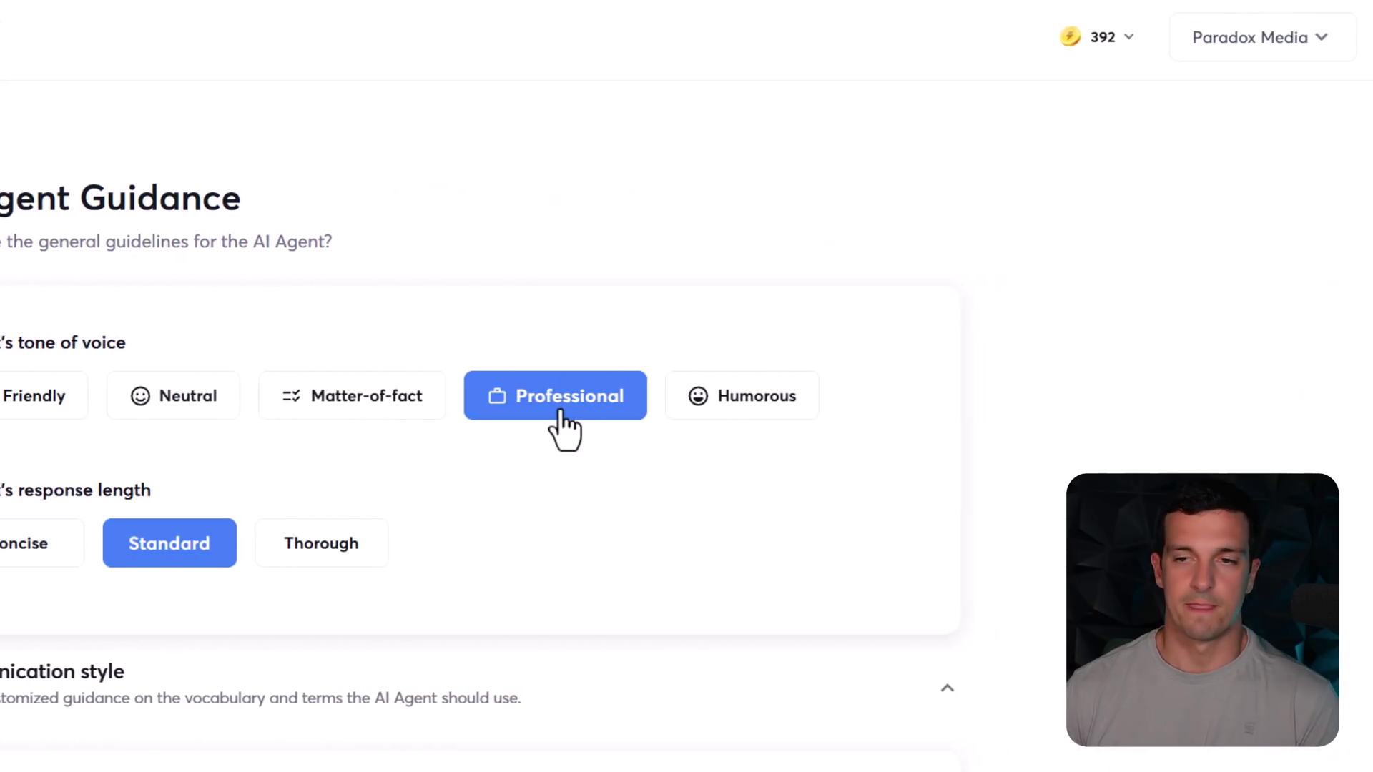
scroll(603, 491, down, 12)
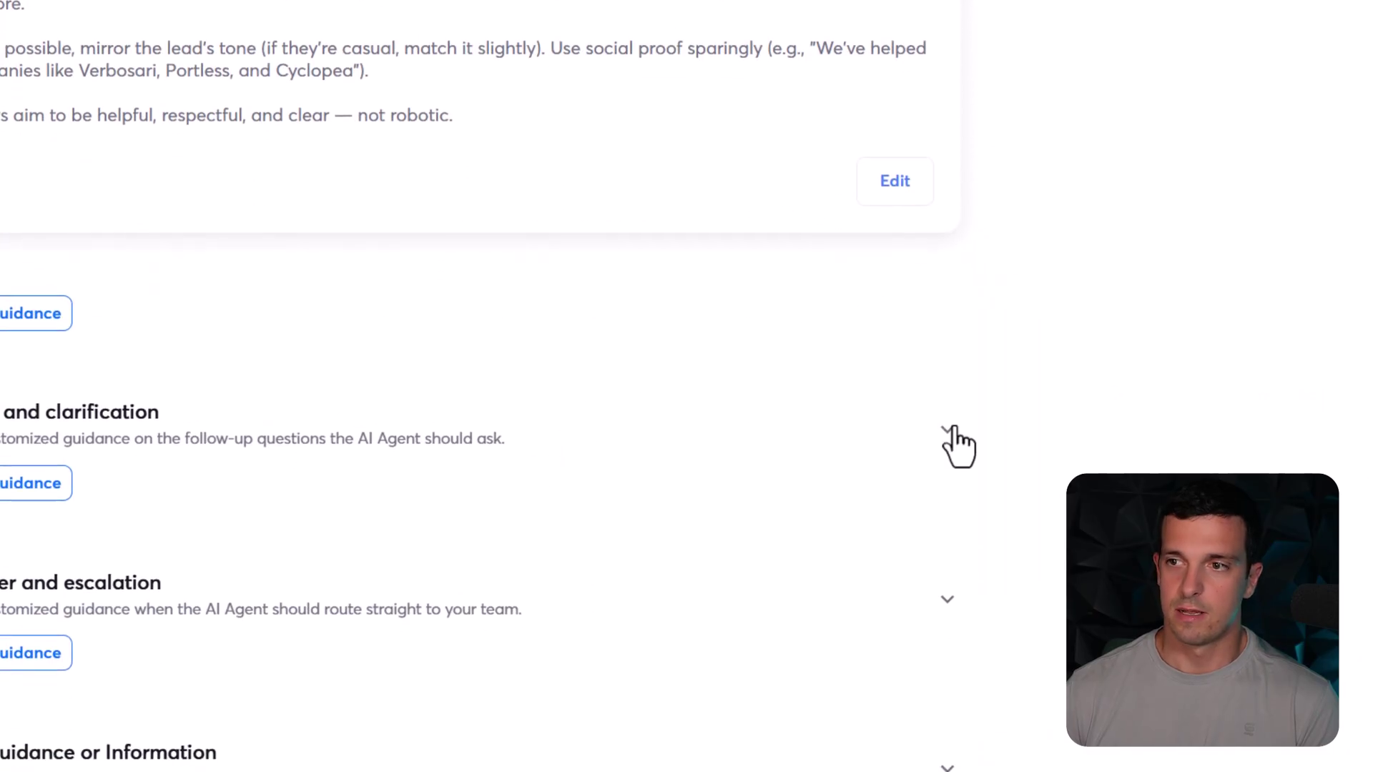
click(948, 430)
scroll(944, 435, down, 5)
scroll(863, 433, up, 6)
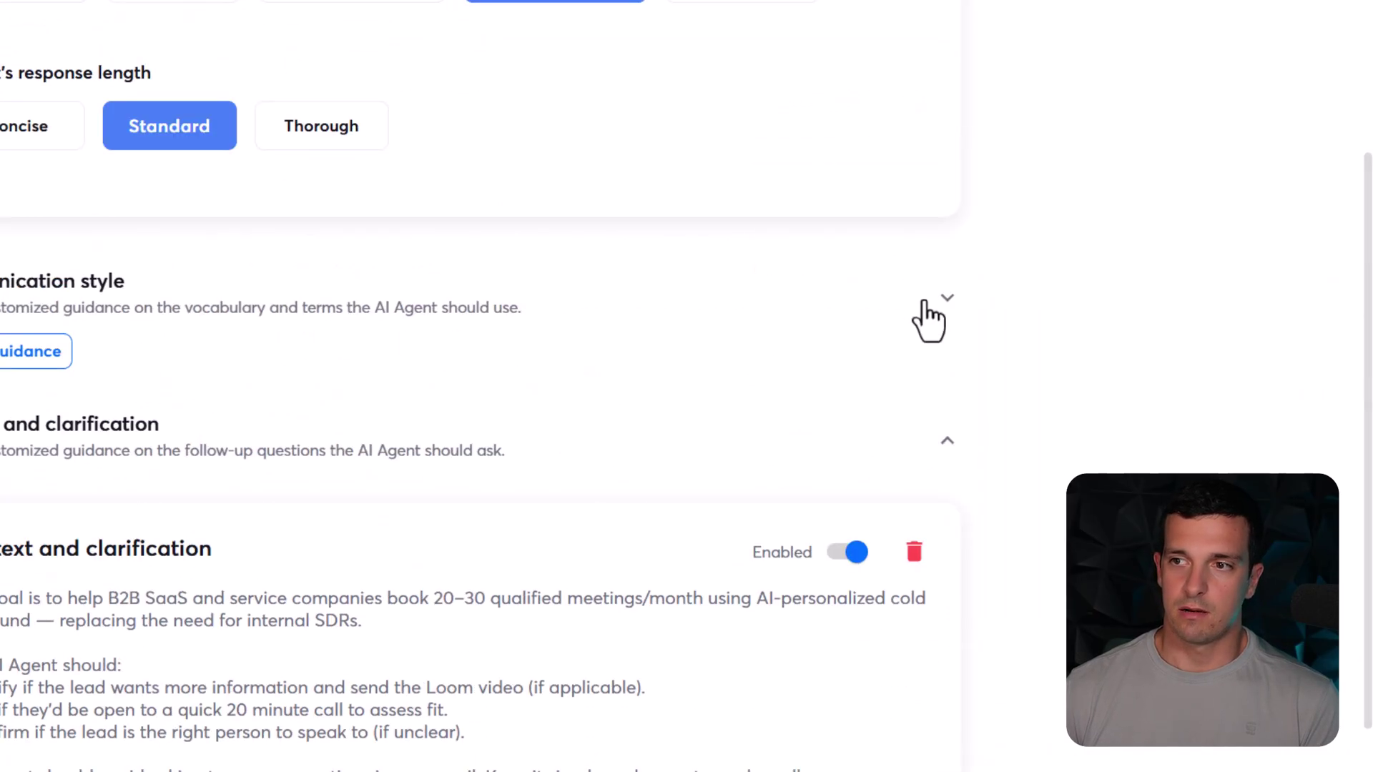
click(945, 299)
scroll(503, 225, down, 4)
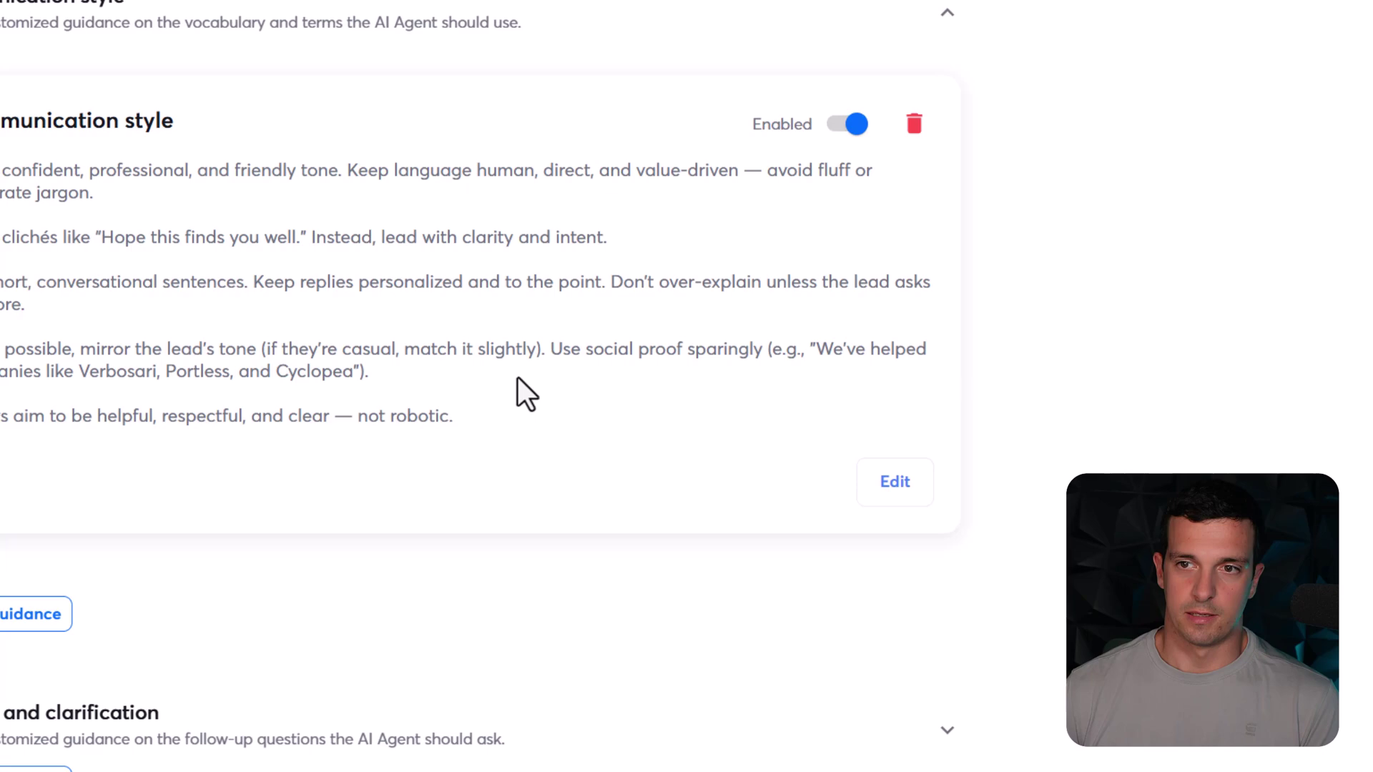
drag(520, 414, 6, 118)
click(386, 289)
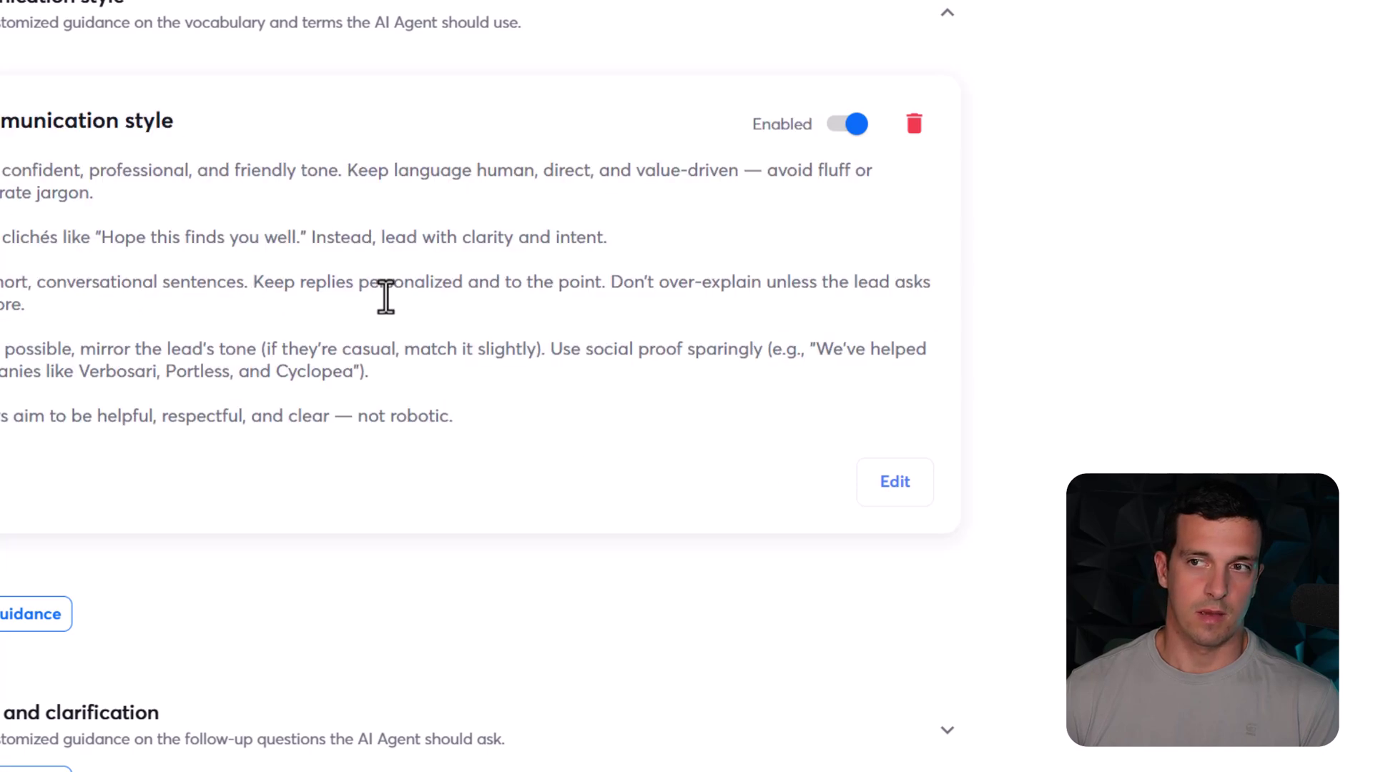
scroll(386, 296, up, 3)
click(854, 351)
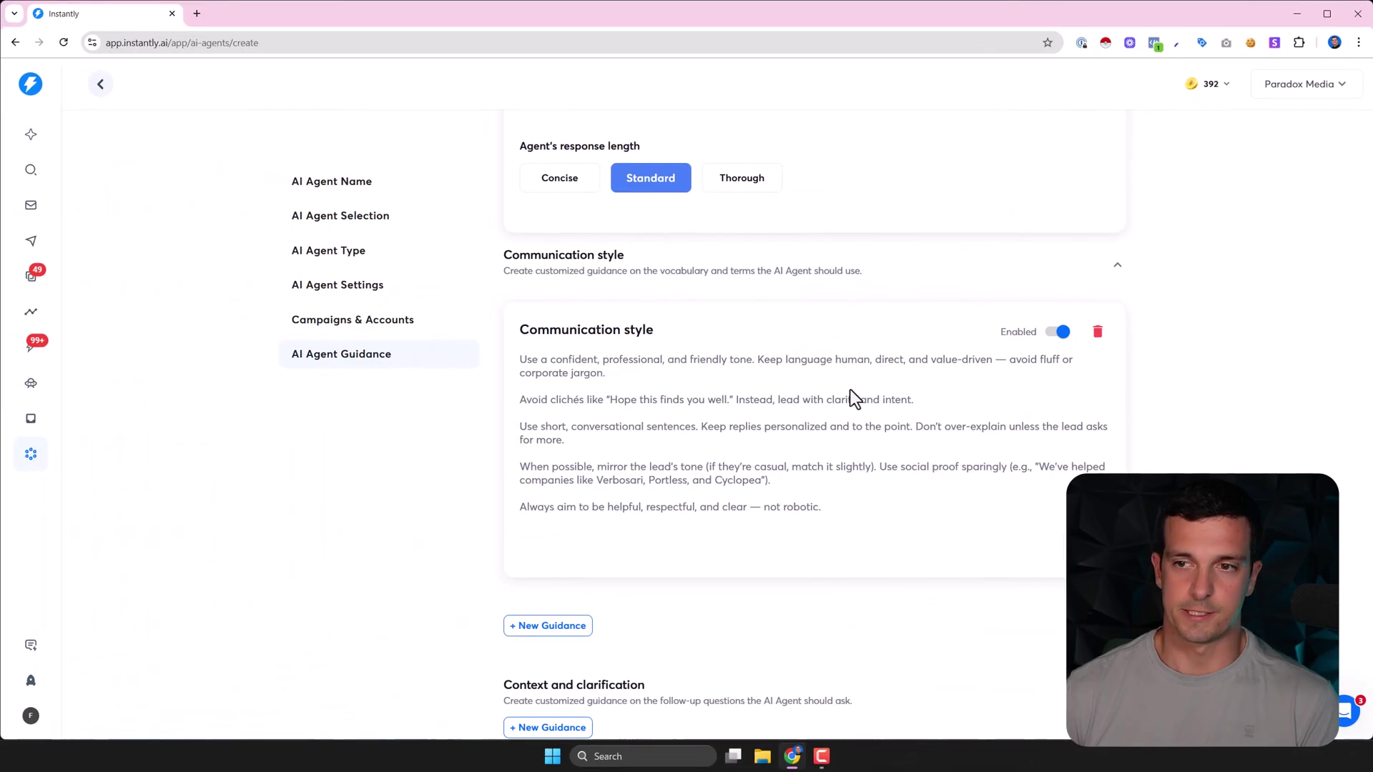
scroll(873, 393, down, 4)
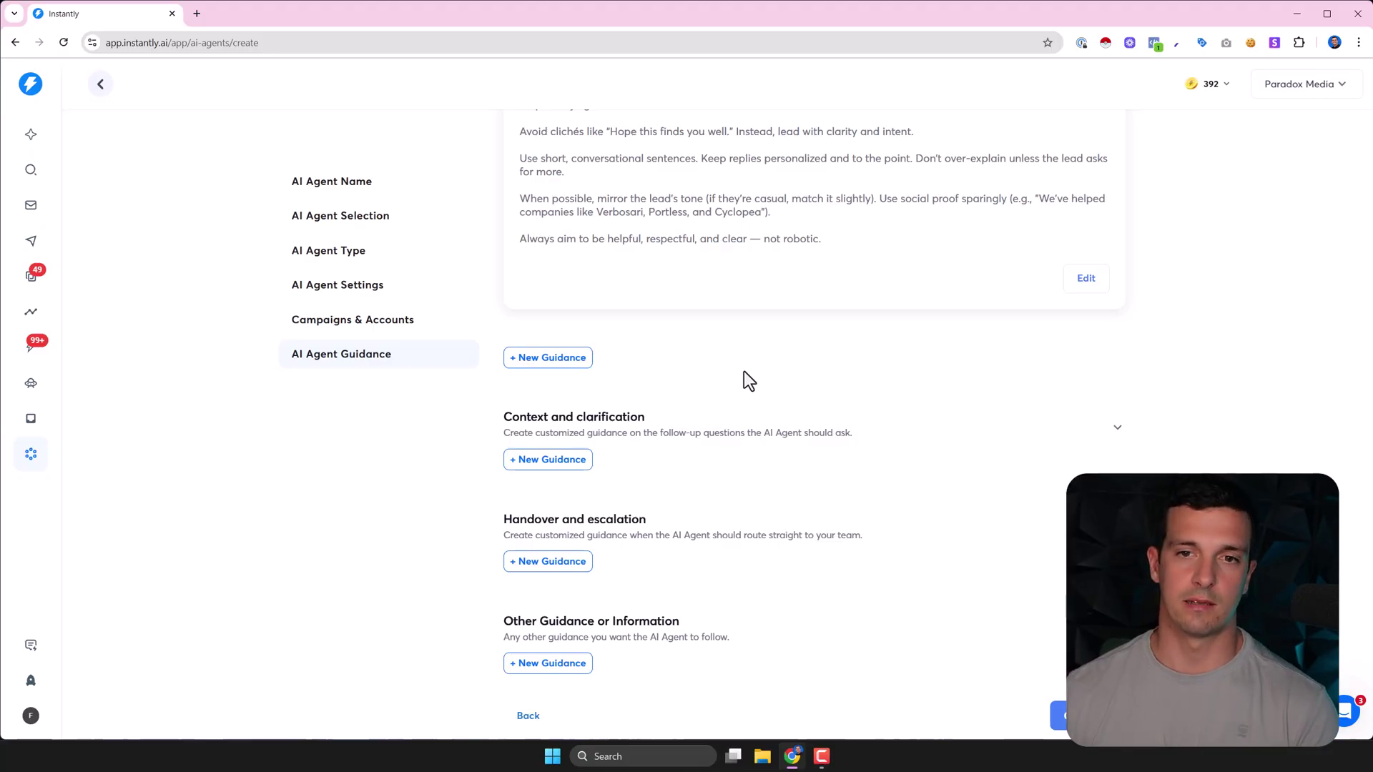
scroll(736, 336, down, 1)
scroll(676, 336, up, 6)
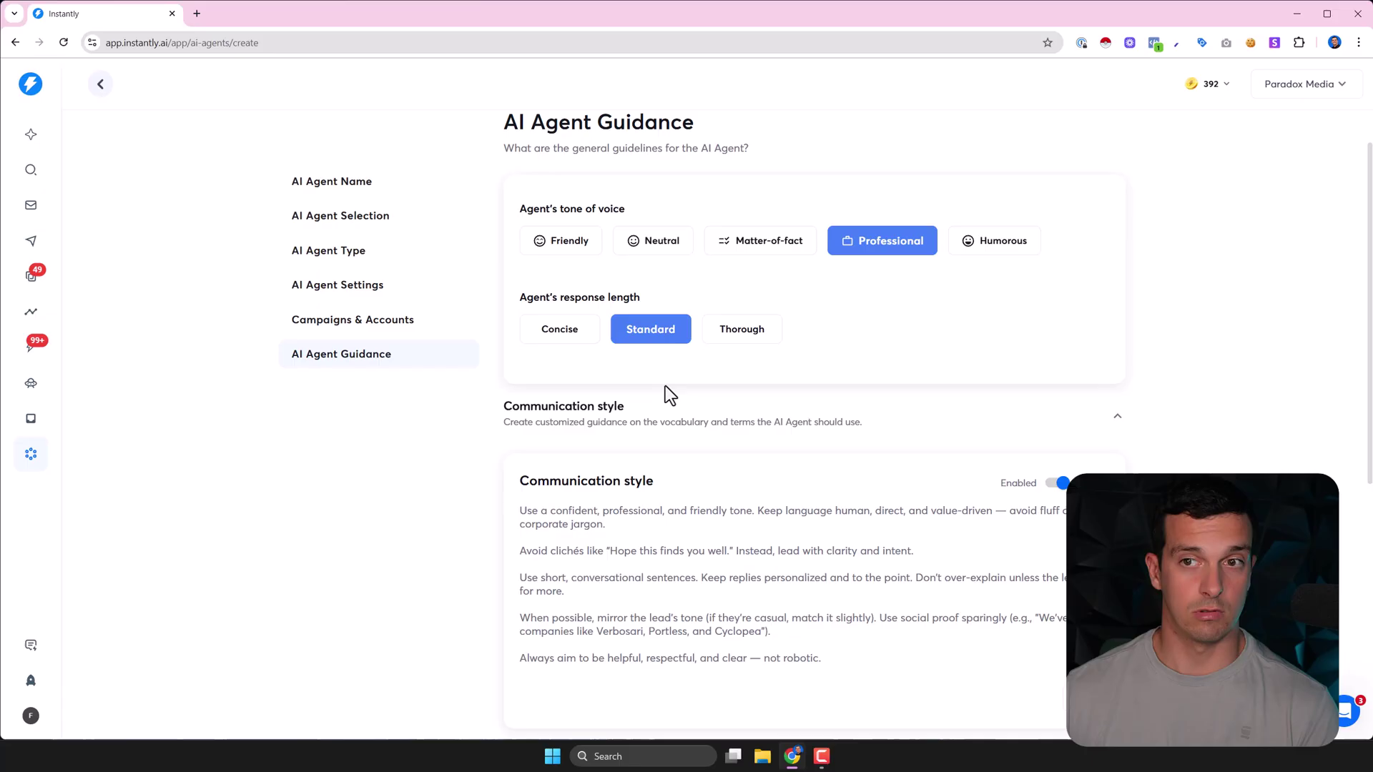
scroll(629, 336, down, 7)
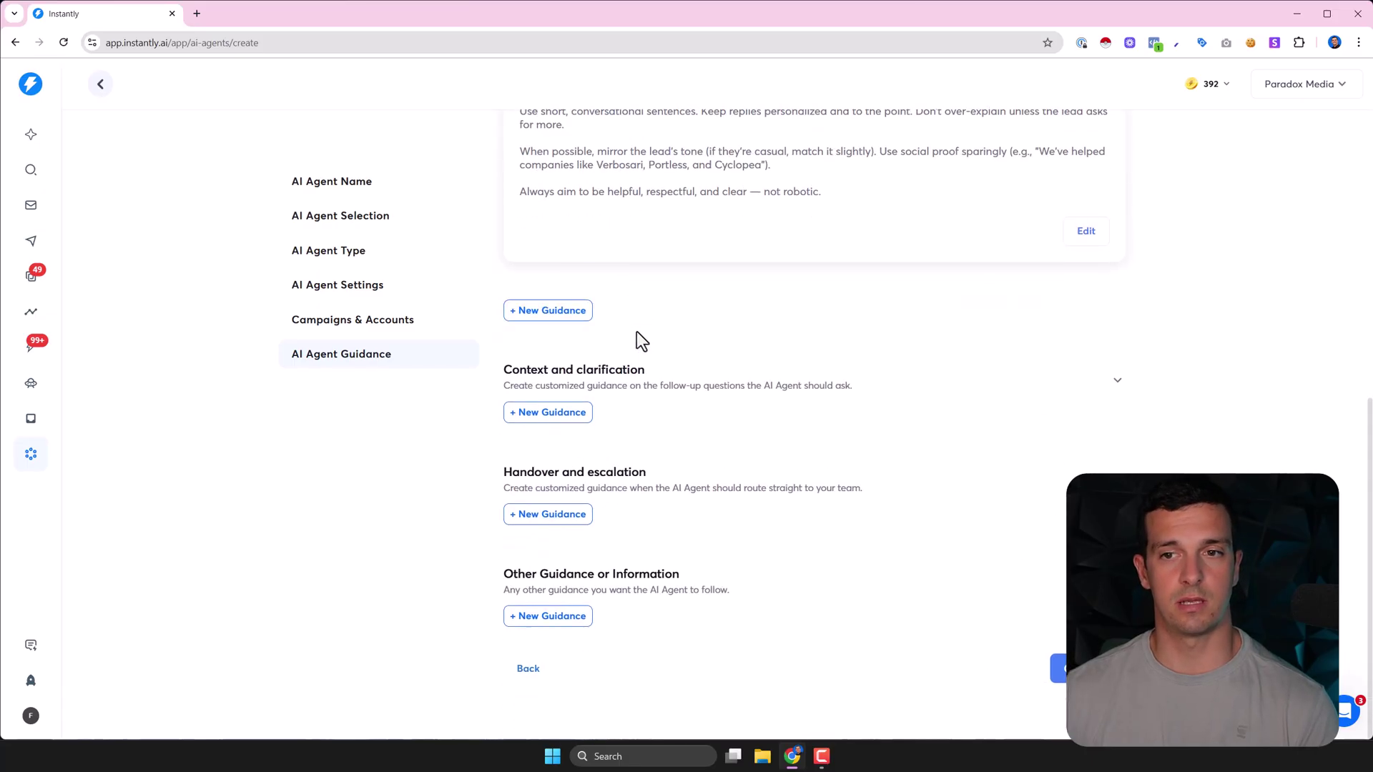
click(1116, 380)
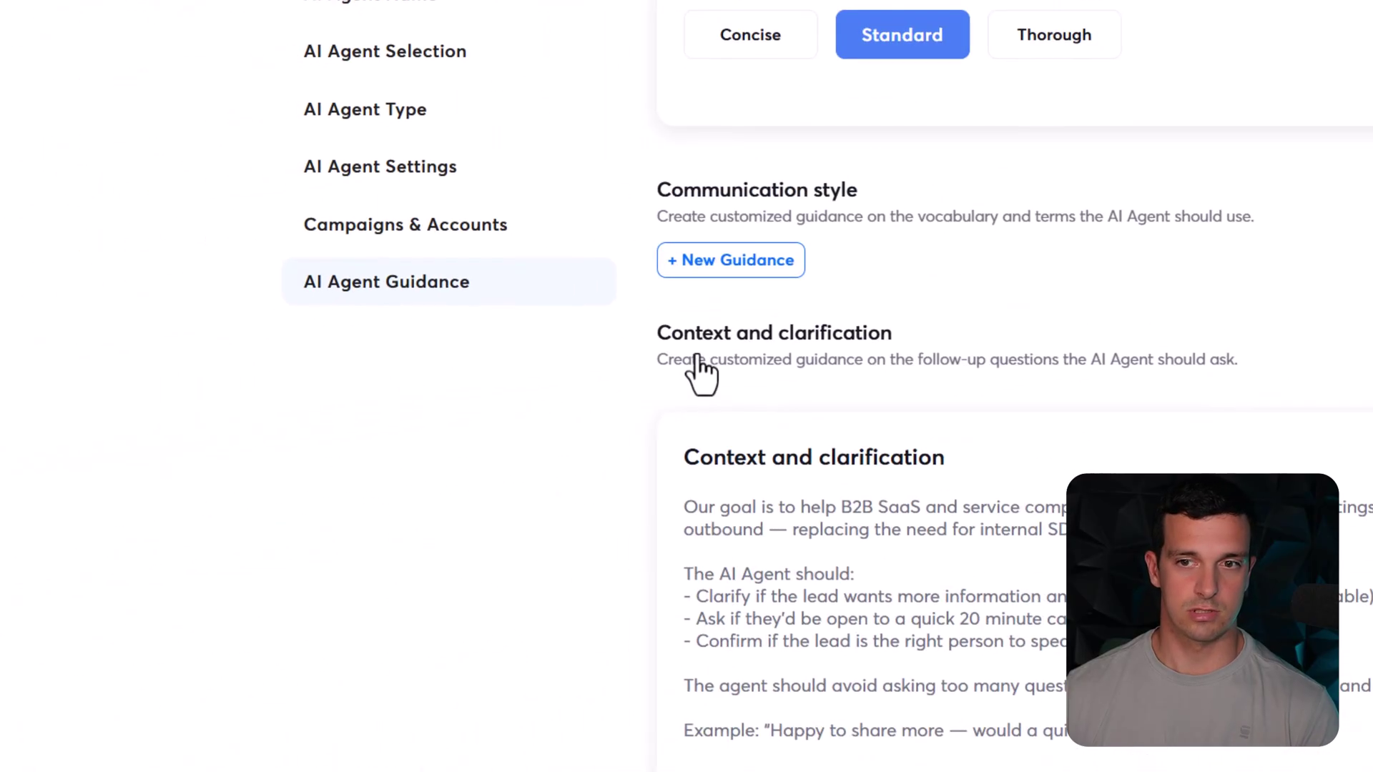
scroll(697, 372, down, 6)
click(378, 639)
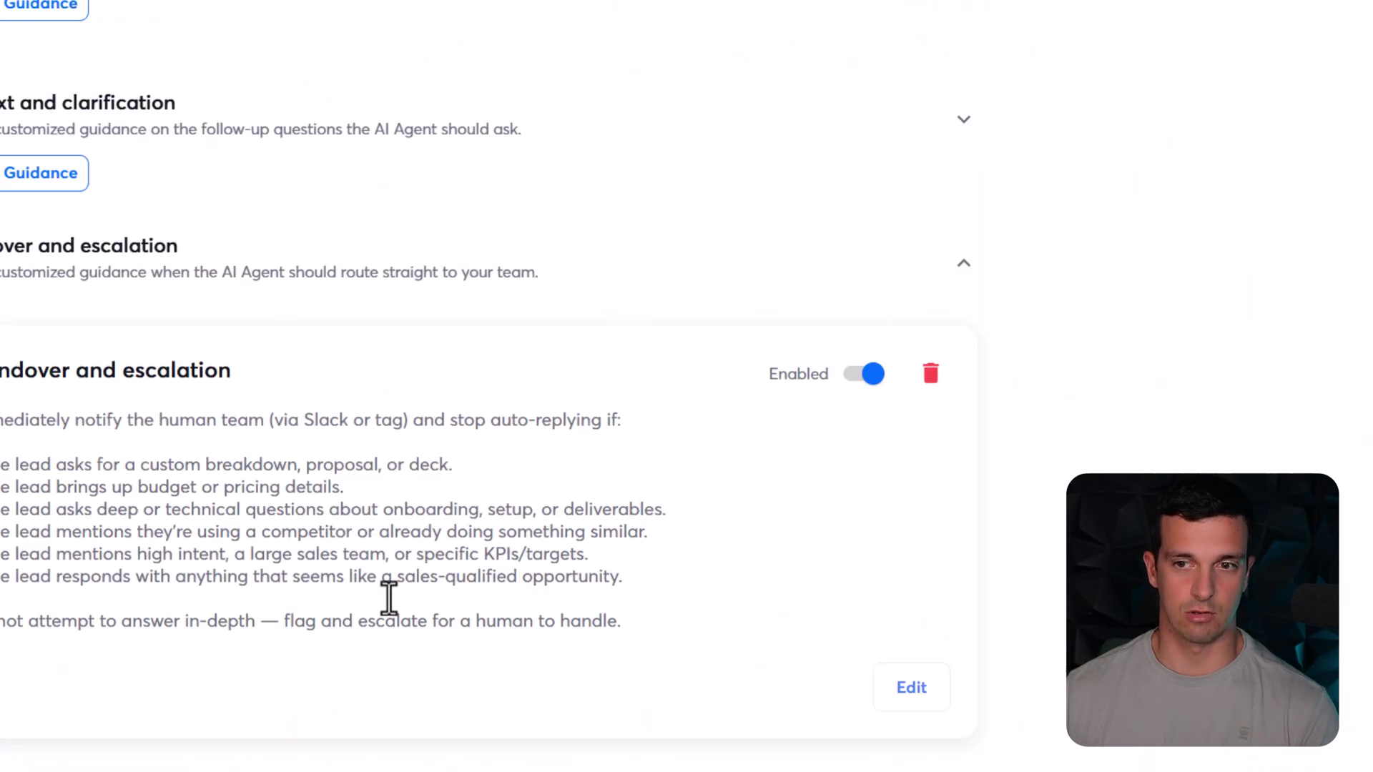
click(643, 469)
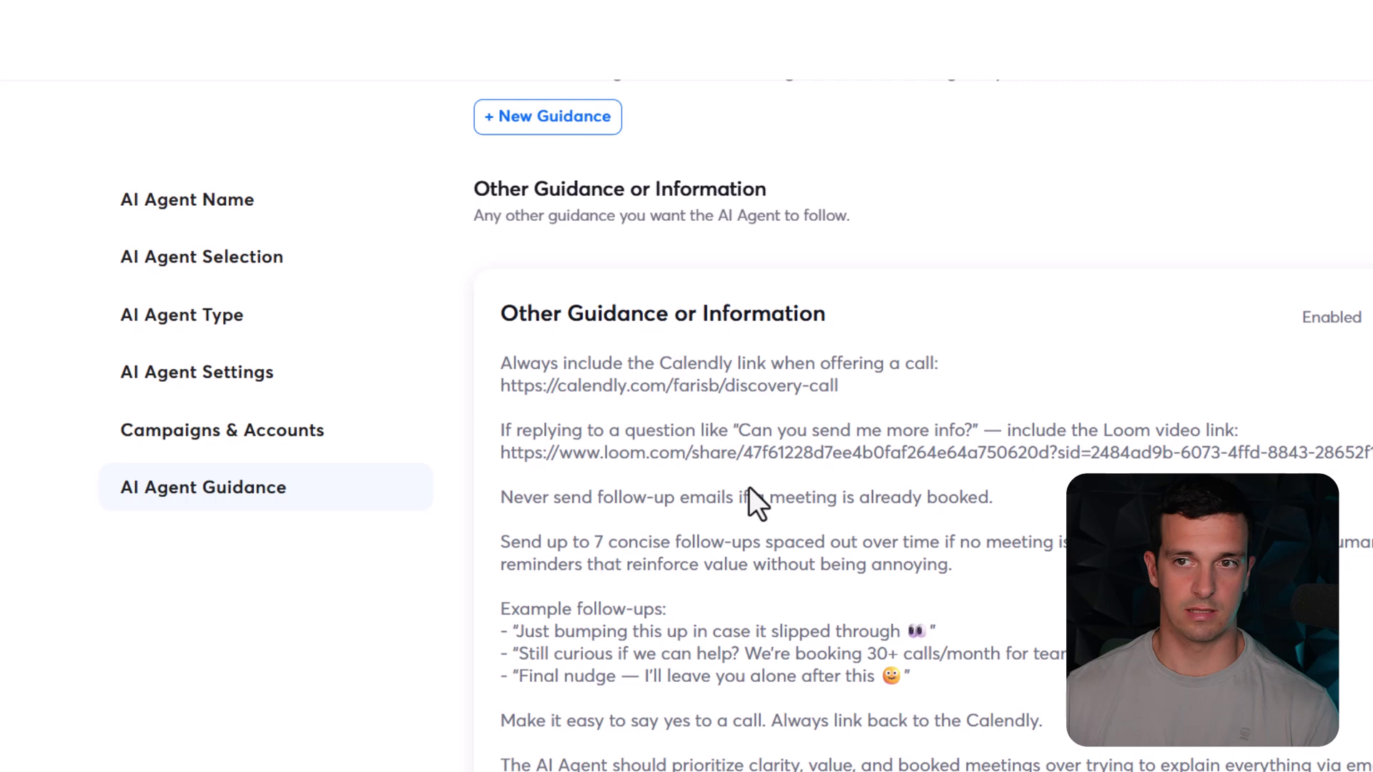
scroll(749, 494, up, 15)
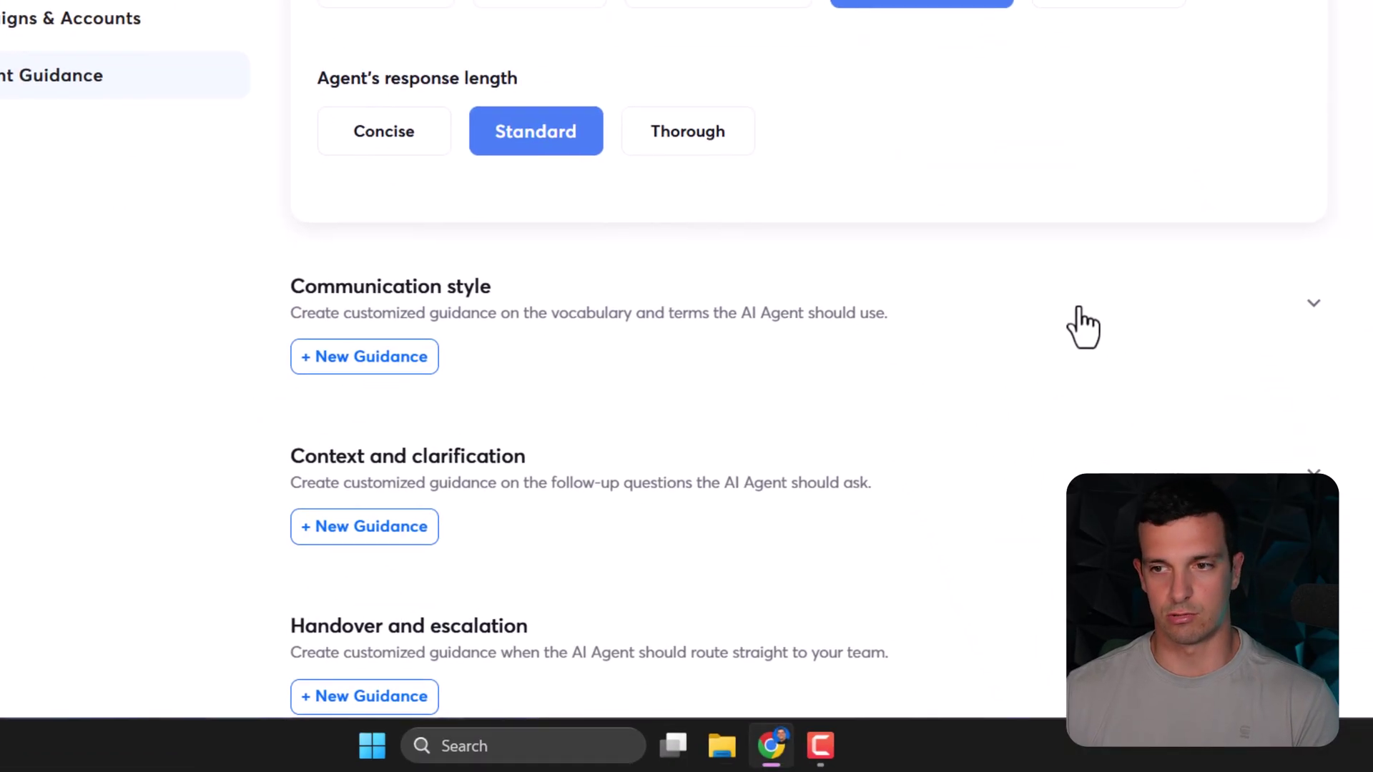
Expand and read the Communication style guidance, including its clichés guideline.
click(1083, 328)
scroll(622, 159, down, 8)
drag(346, 0, 391, 0)
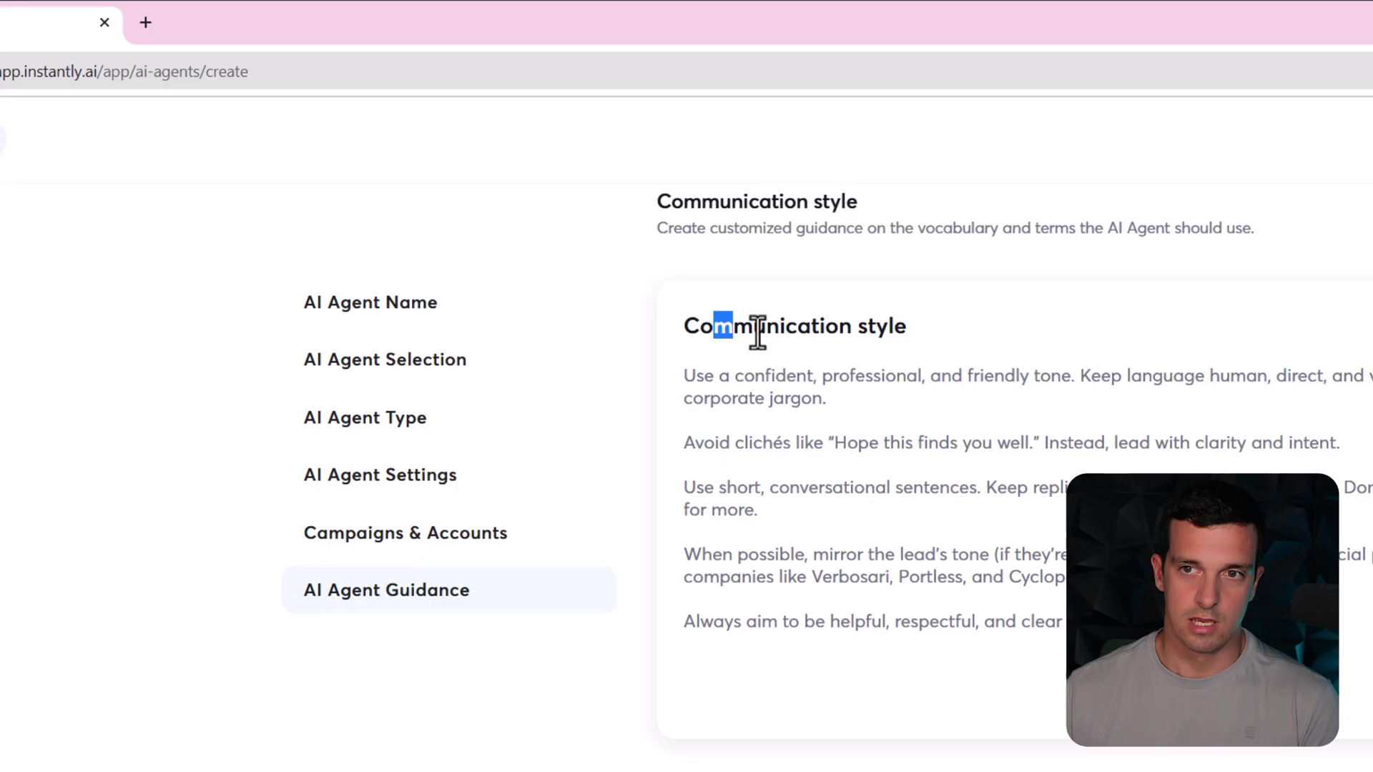
drag(757, 331, 870, 411)
drag(681, 377, 1372, 390)
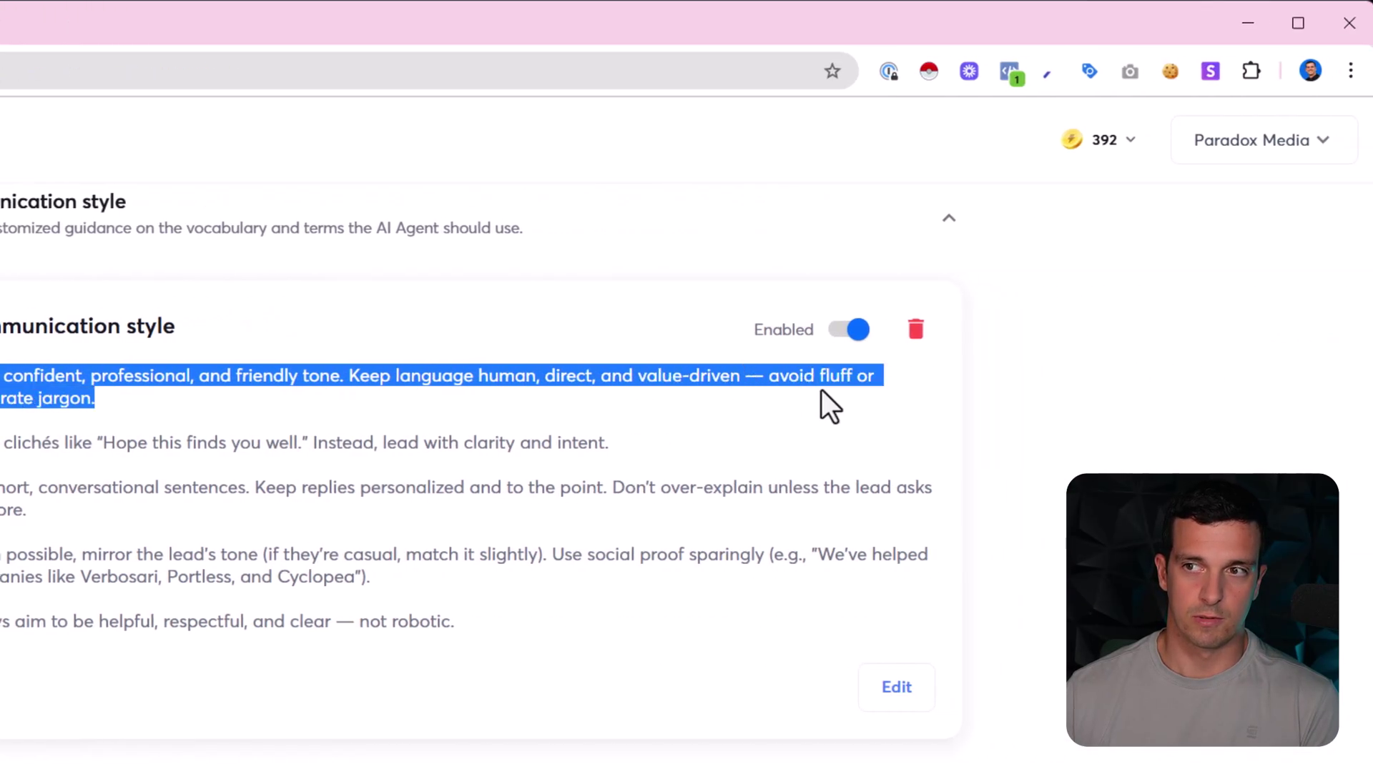
drag(0, 442, 174, 428)
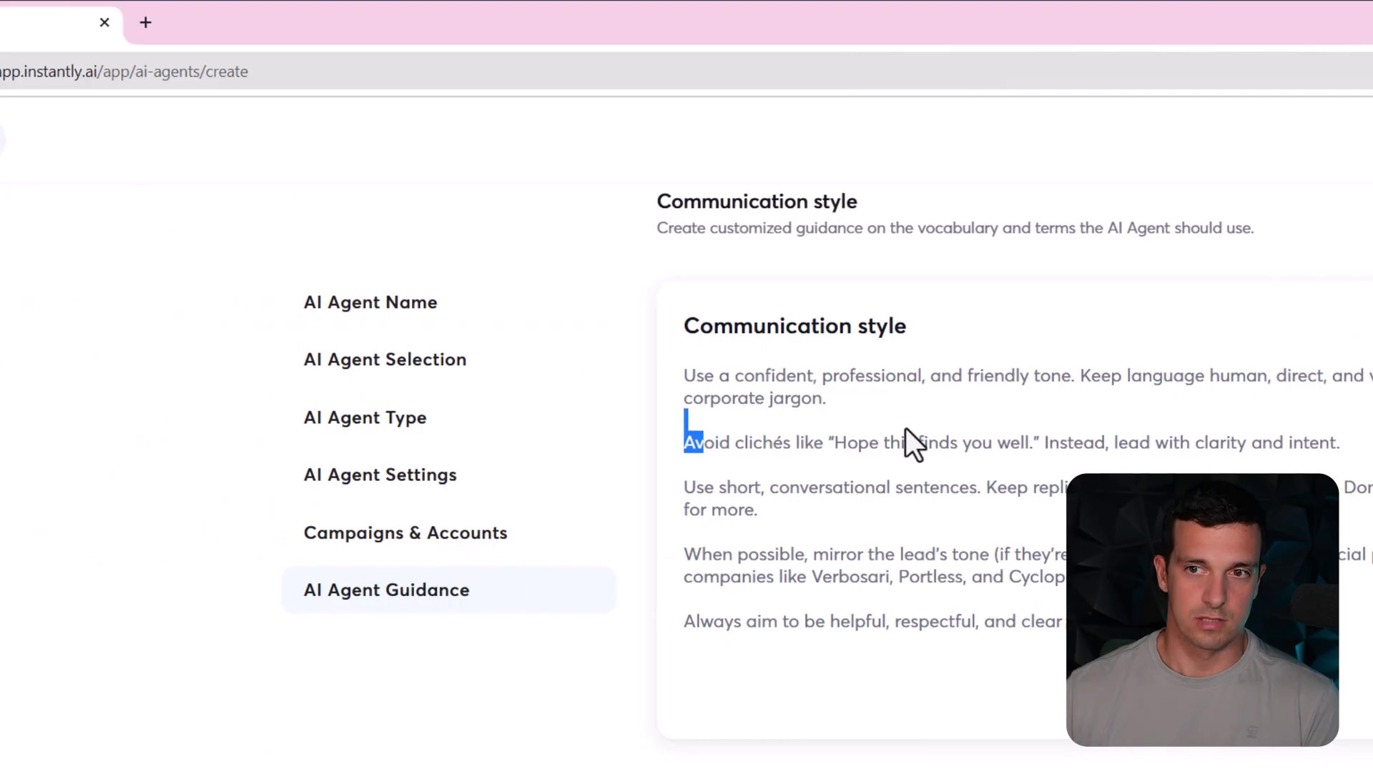
drag(905, 427, 1130, 442)
click(938, 466)
drag(759, 488, 1308, 623)
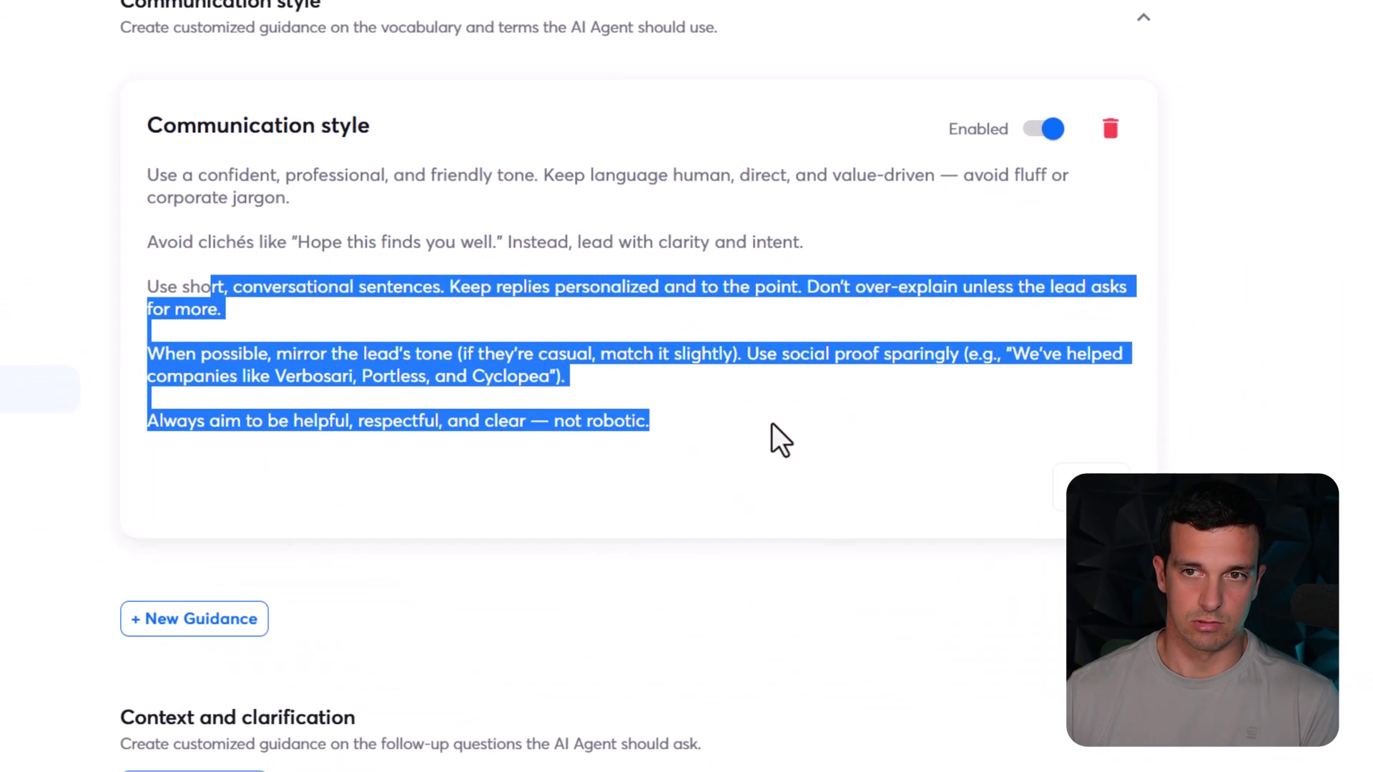
click(772, 425)
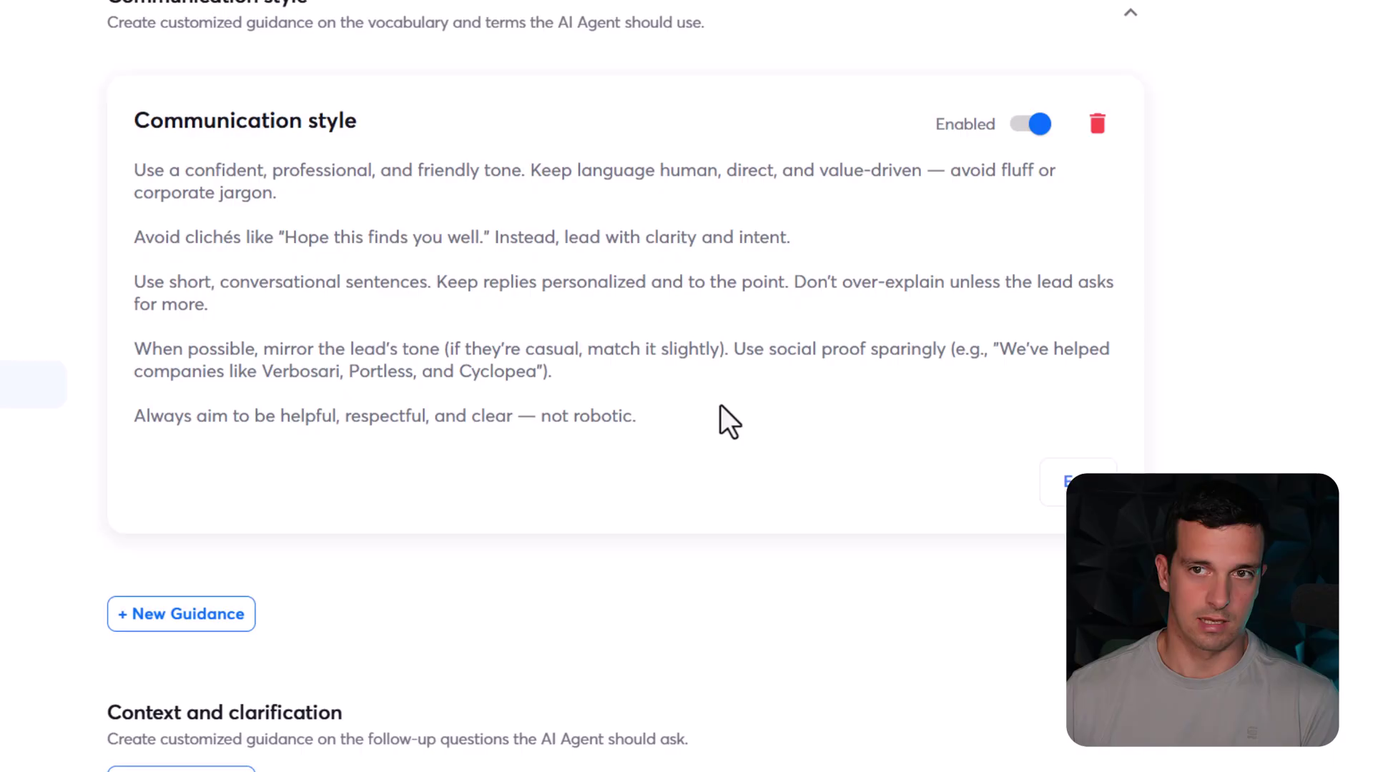
Review Context and clarification's goal, quick-call and confirm-right-person instructions.
scroll(744, 389, down, 3)
click(680, 541)
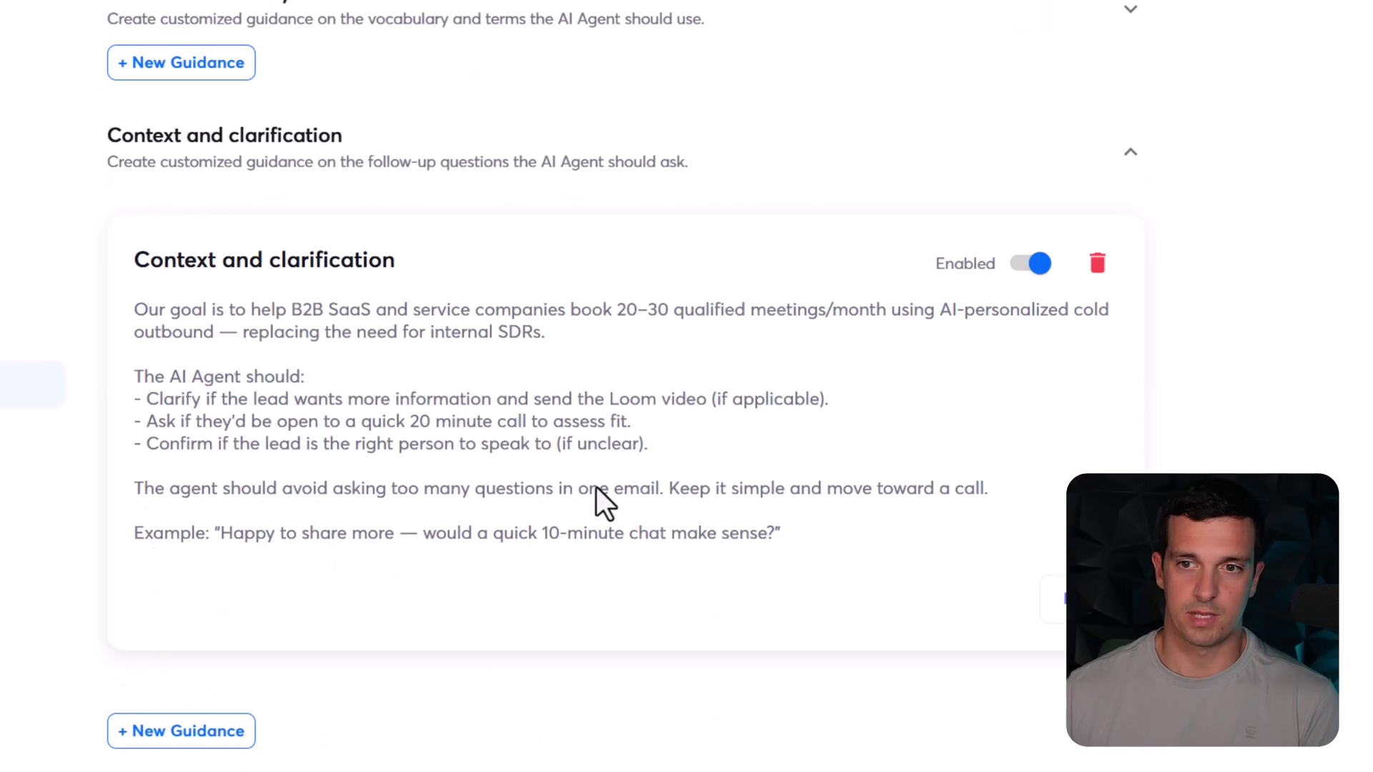
scroll(596, 486, down, 2)
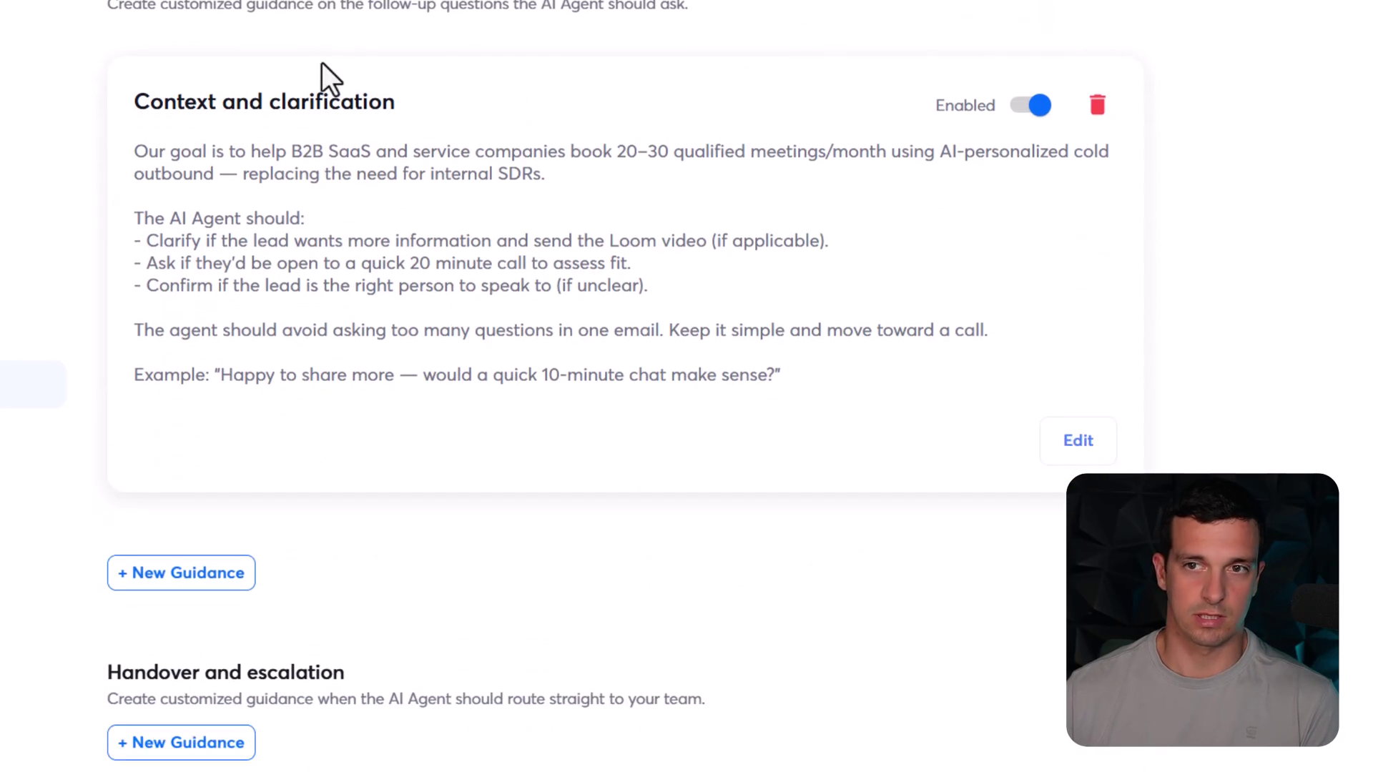
drag(134, 159, 818, 153)
click(819, 153)
drag(155, 219, 542, 241)
drag(147, 264, 675, 272)
click(295, 283)
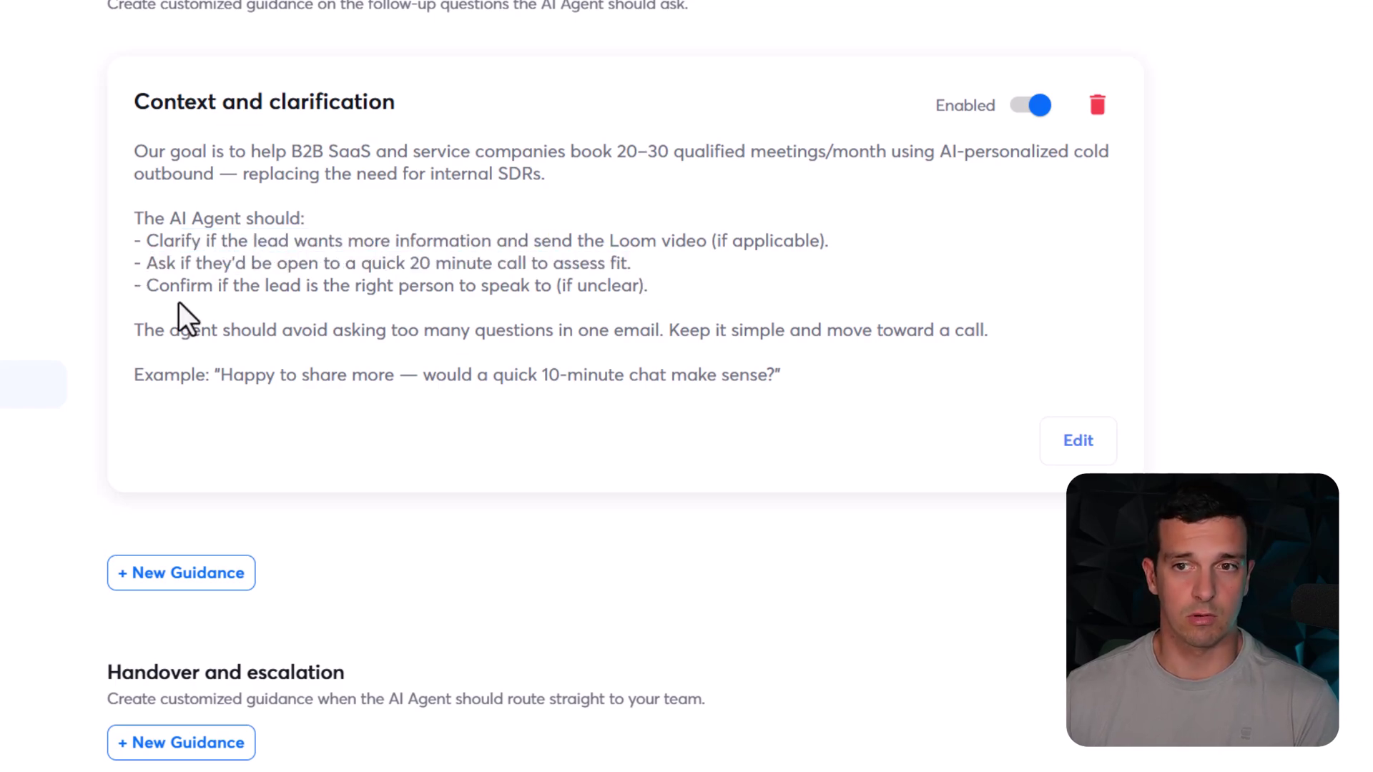
drag(158, 286, 668, 274)
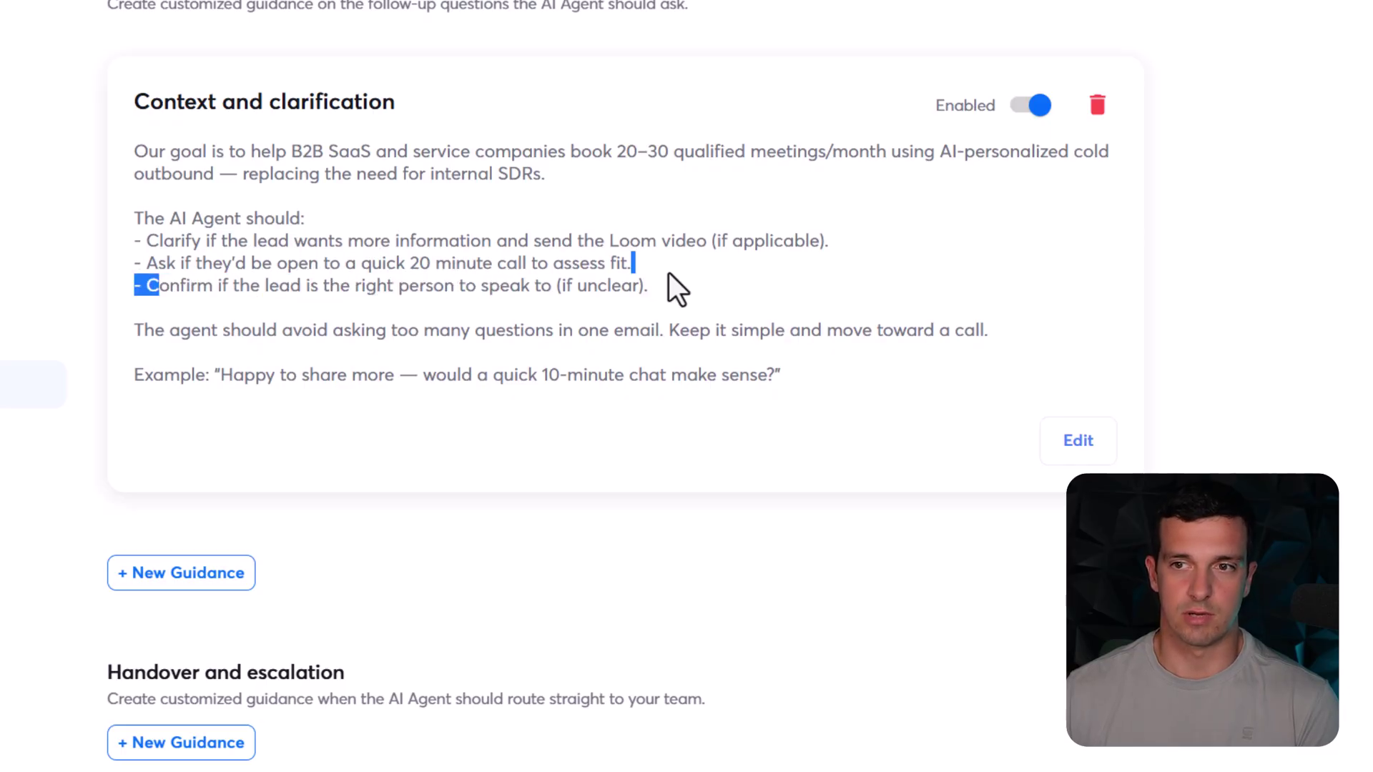
Review Handover and escalation's notify-human rule and triggers, then expand Other Guidance or Information.
scroll(675, 297, down, 1)
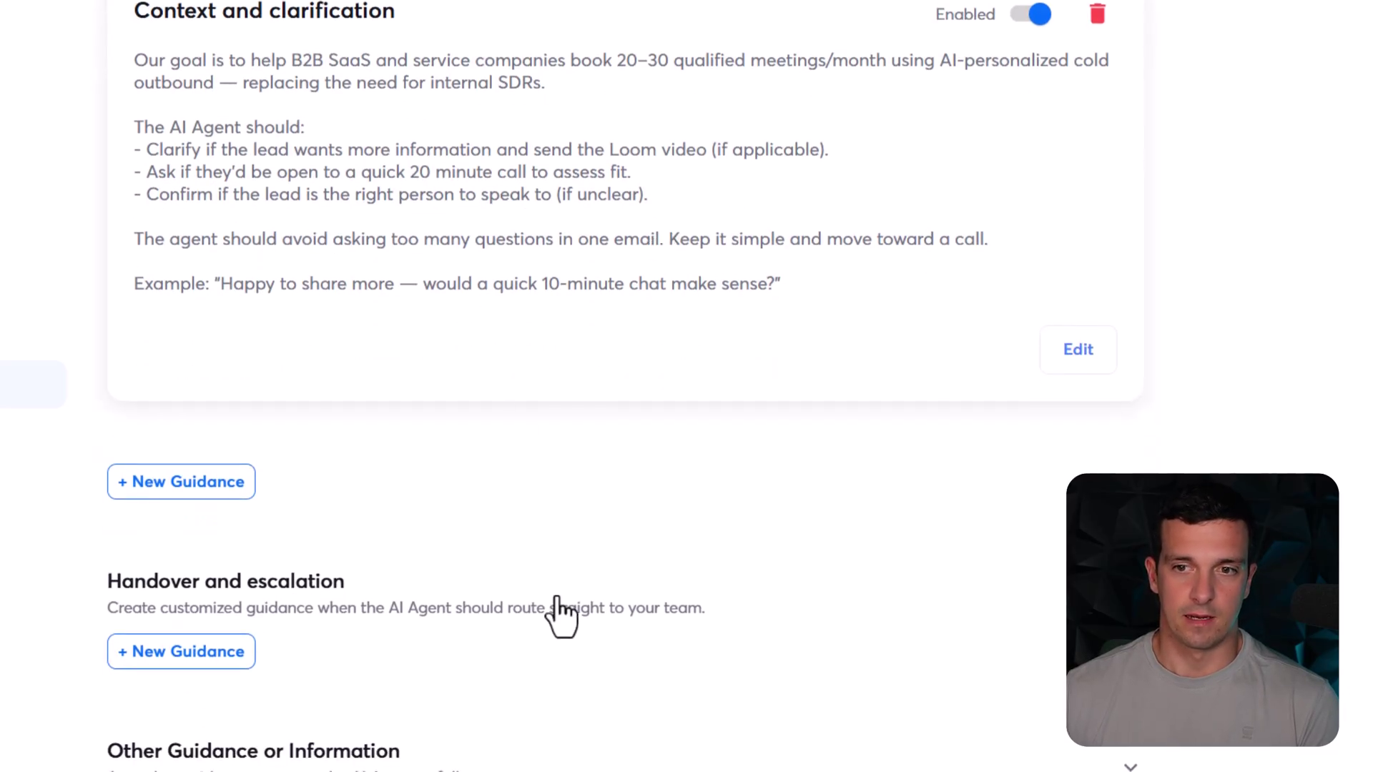
click(581, 623)
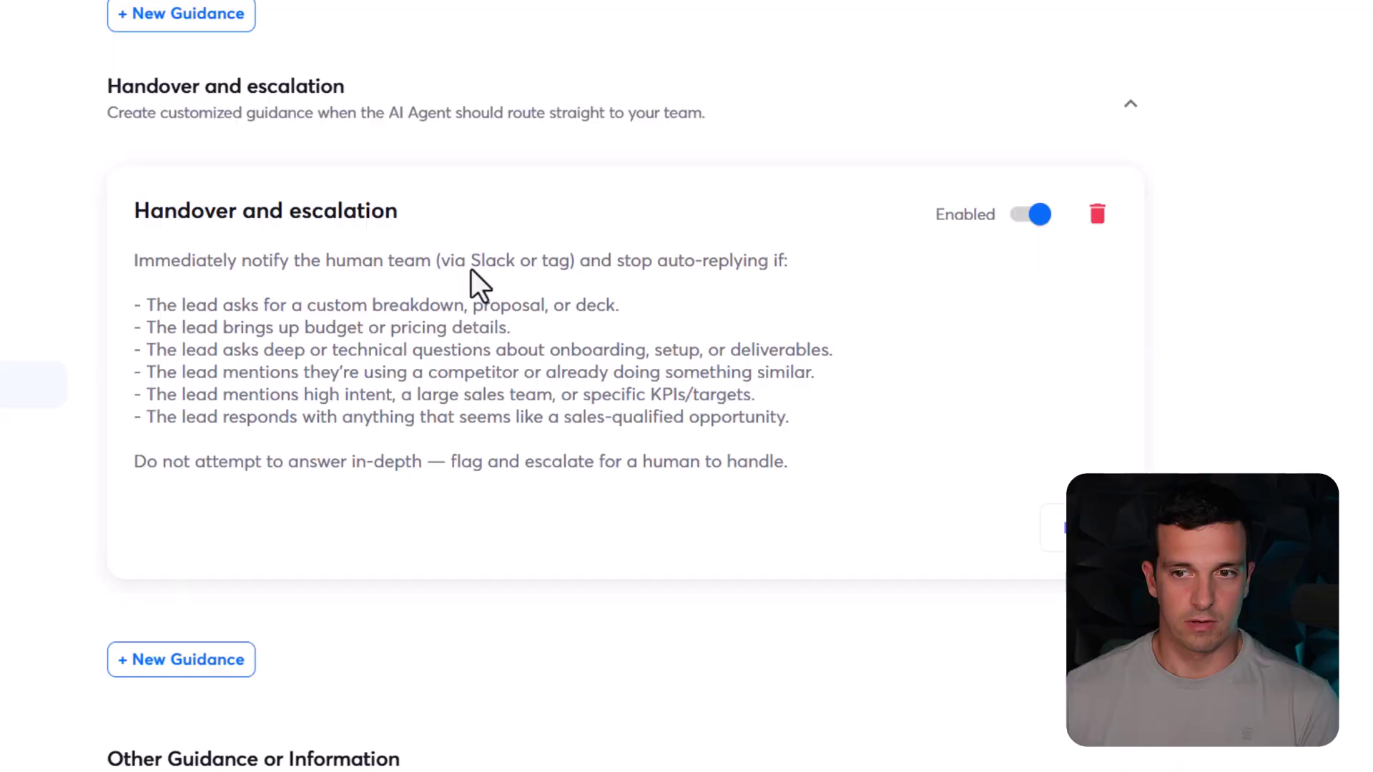
drag(154, 262, 1318, 331)
click(1101, 339)
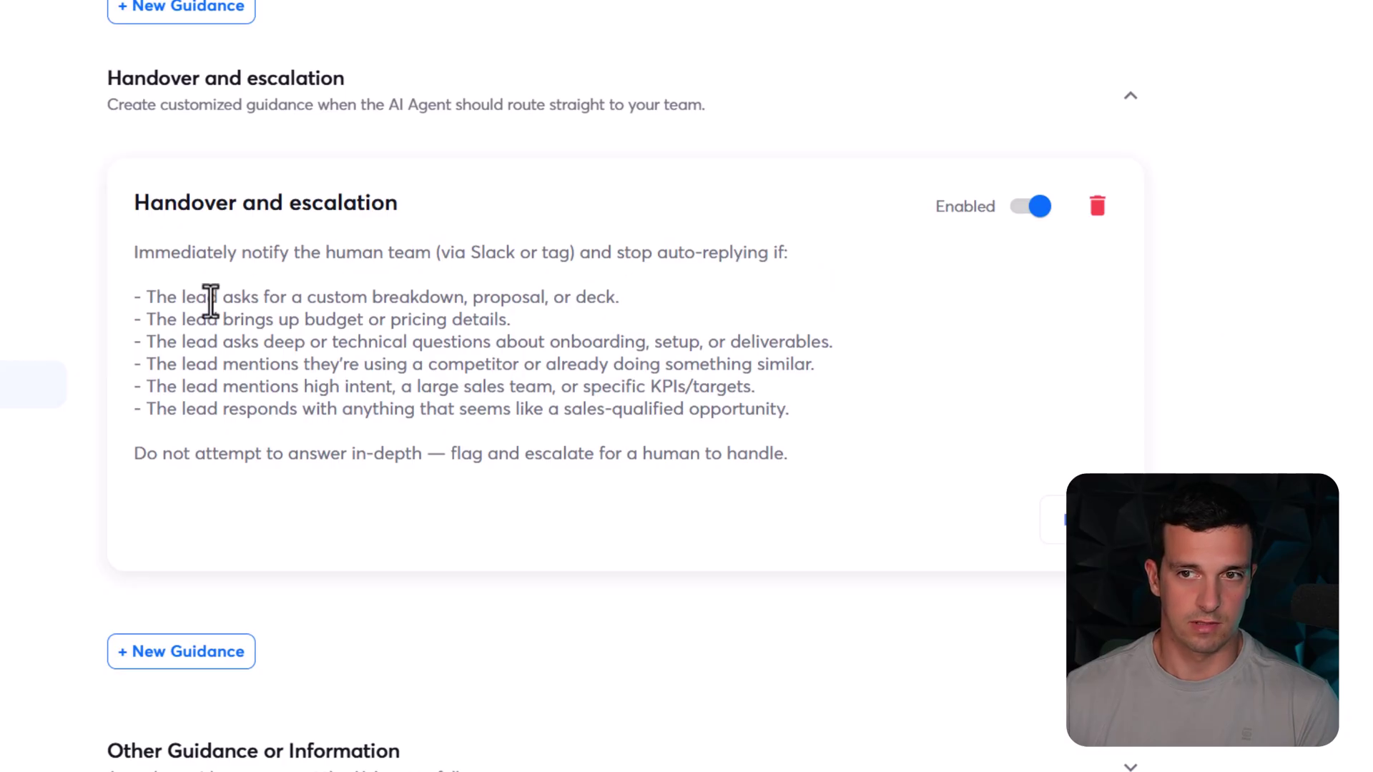
drag(210, 300, 393, 409)
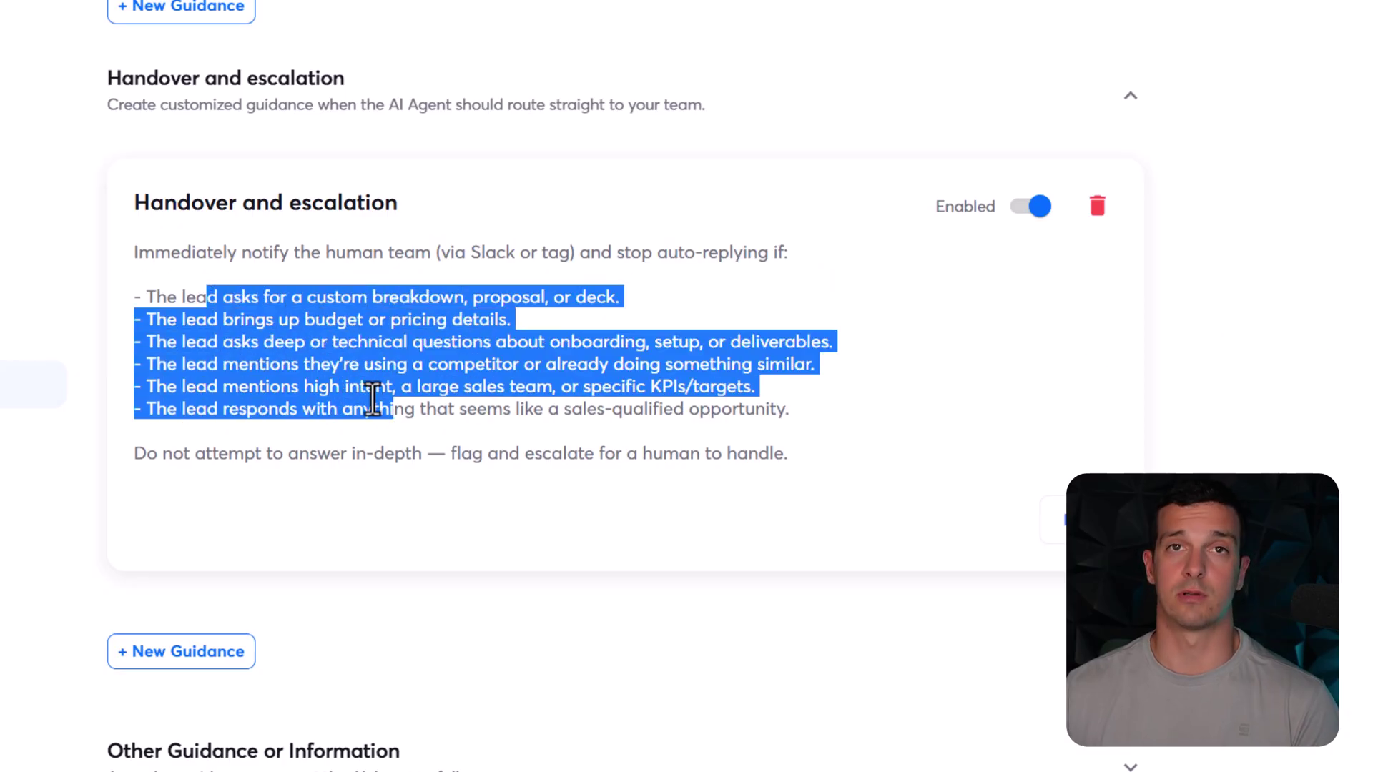
click(394, 393)
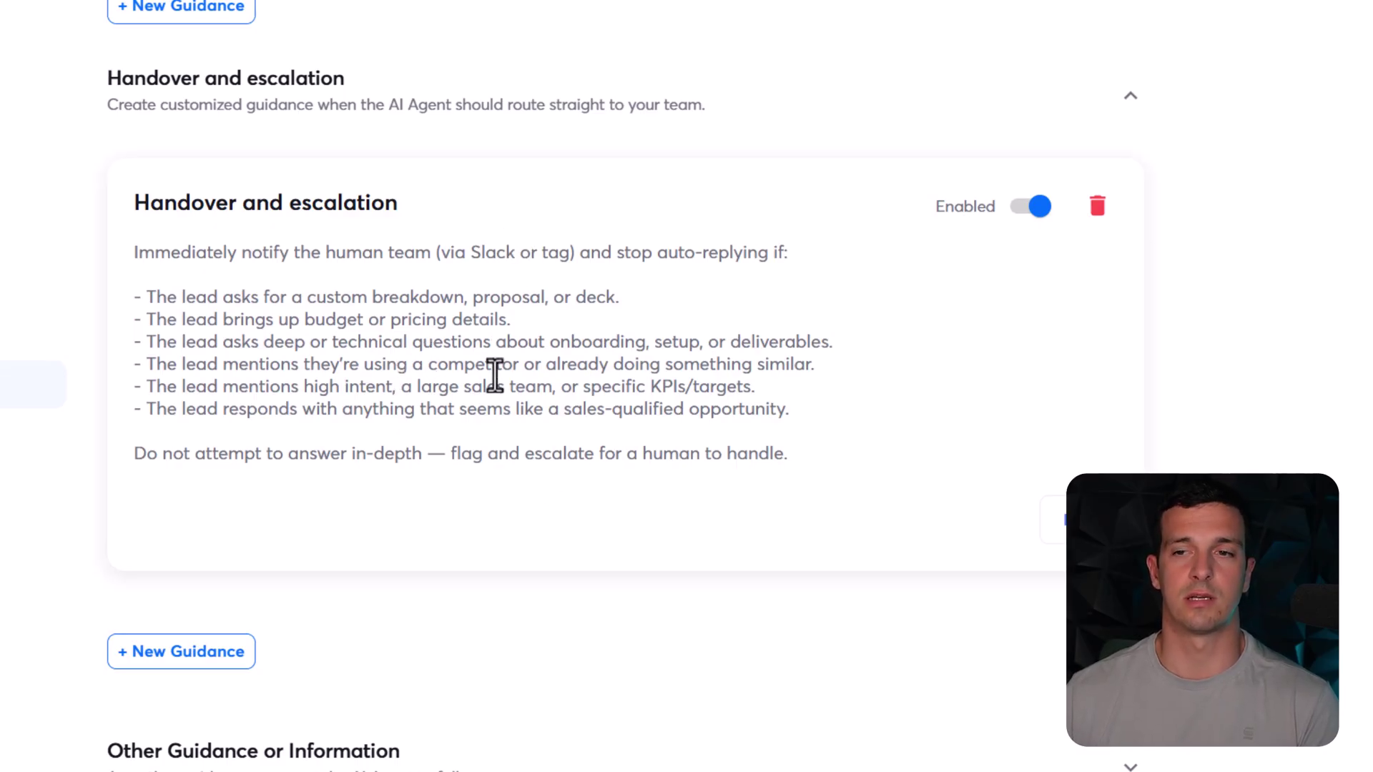
click(544, 758)
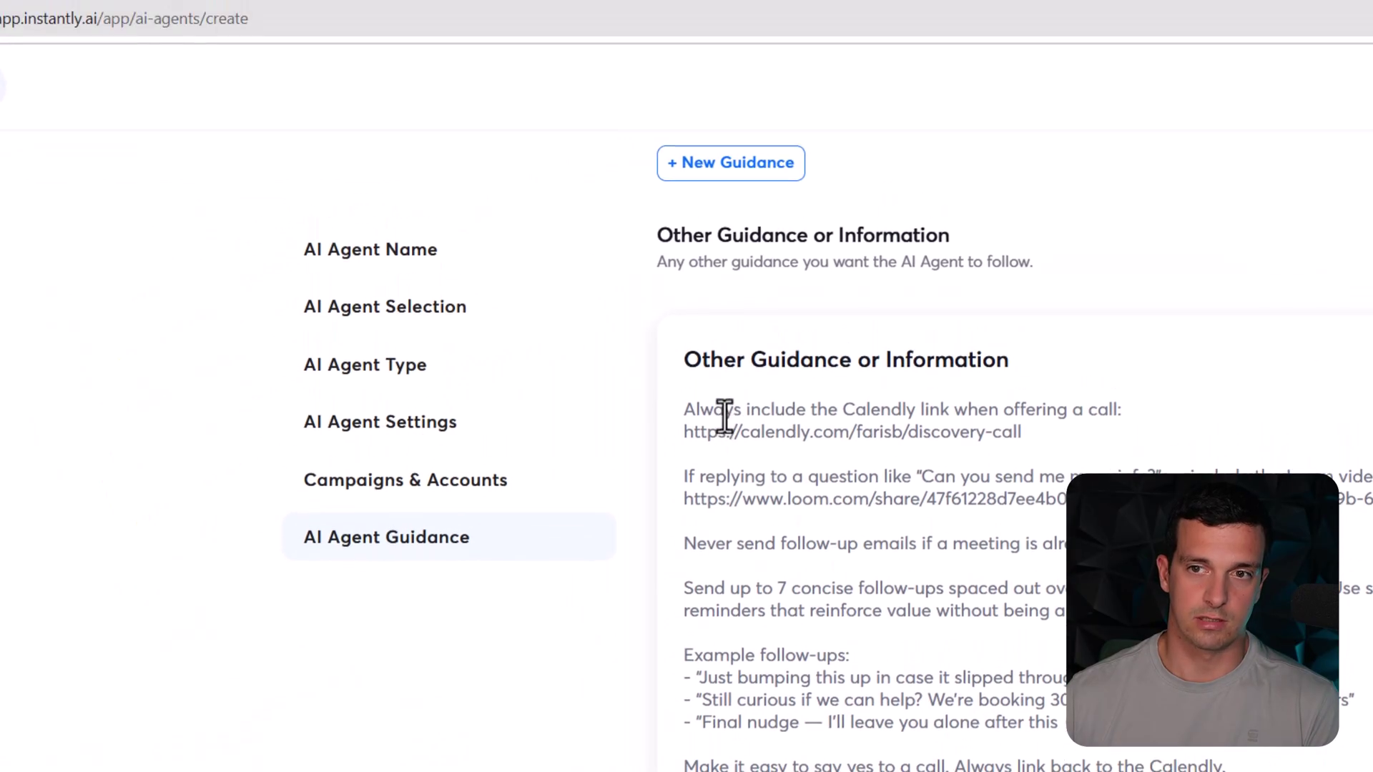
double_click(711, 409)
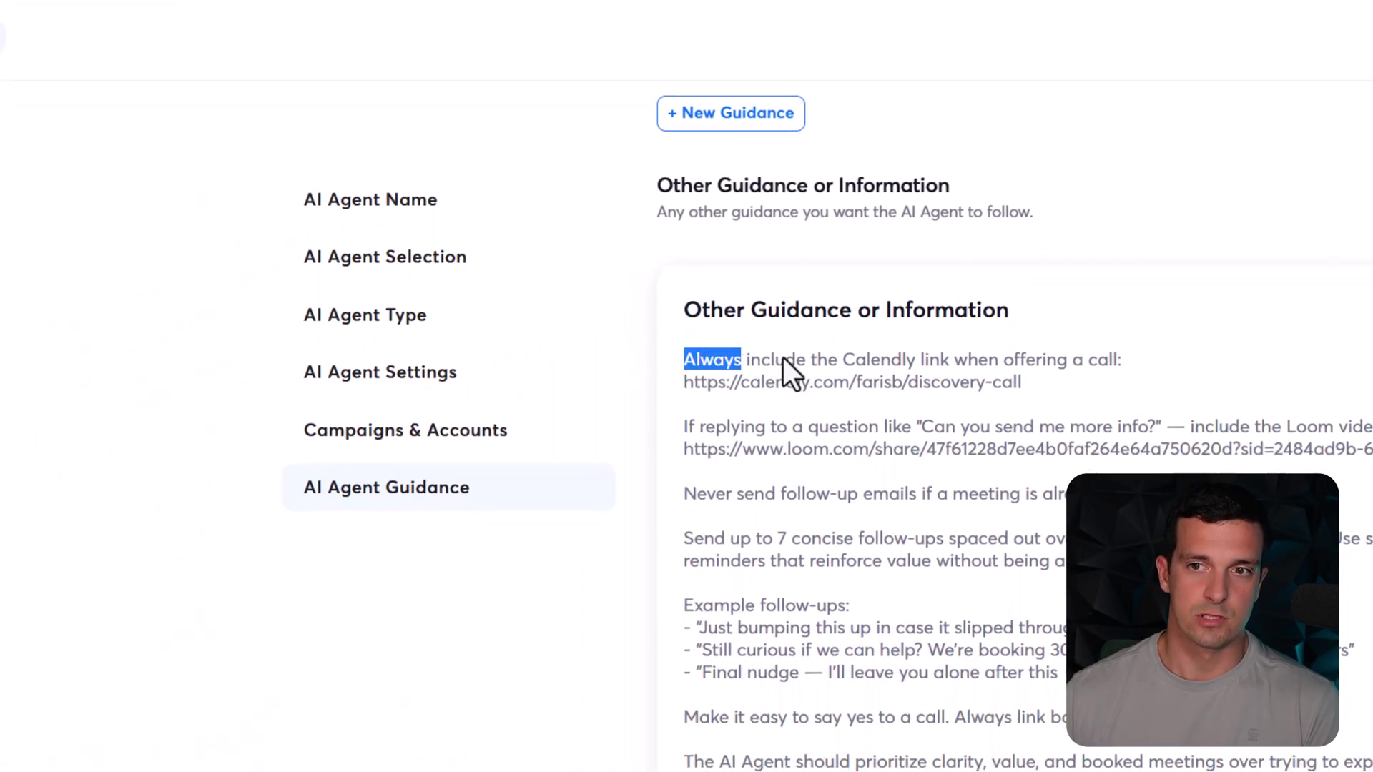
drag(1061, 370, 1075, 384)
click(1075, 384)
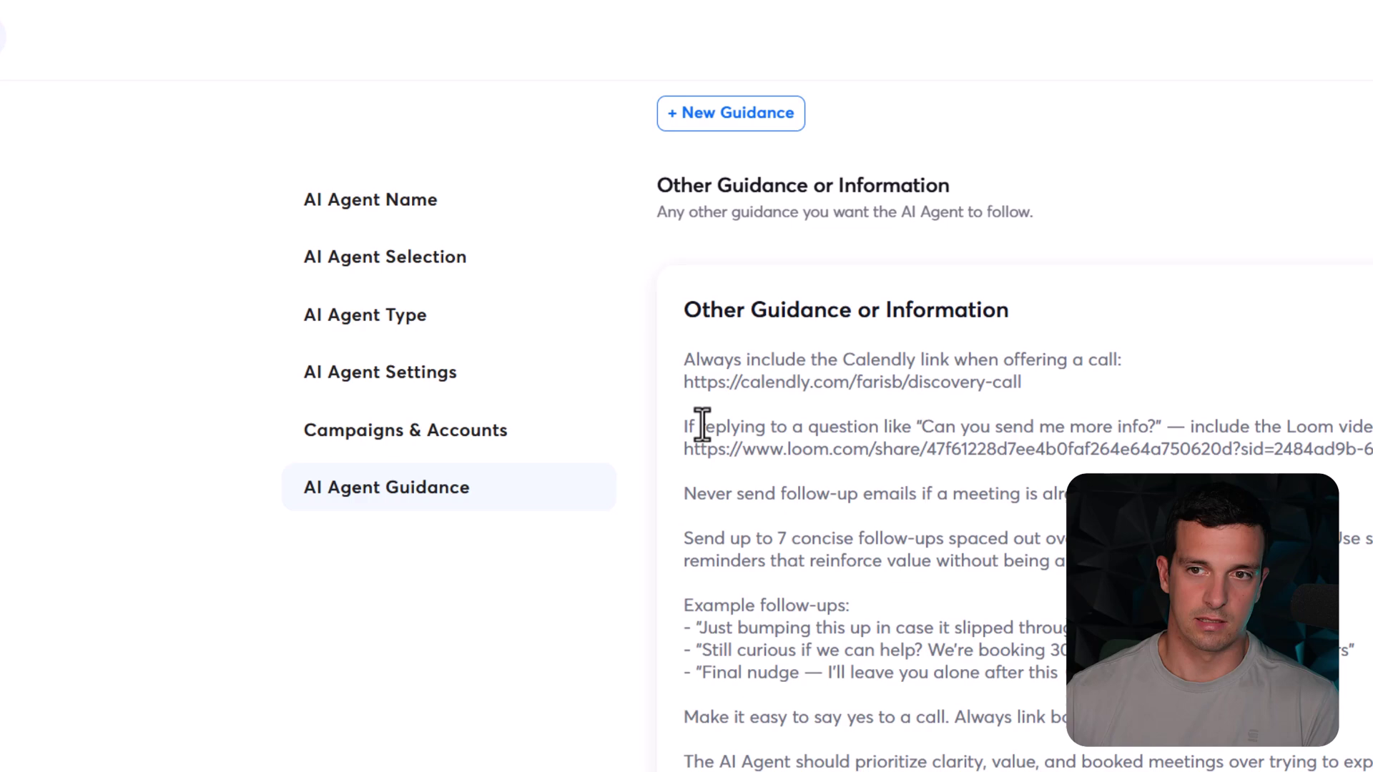
drag(711, 425, 803, 383)
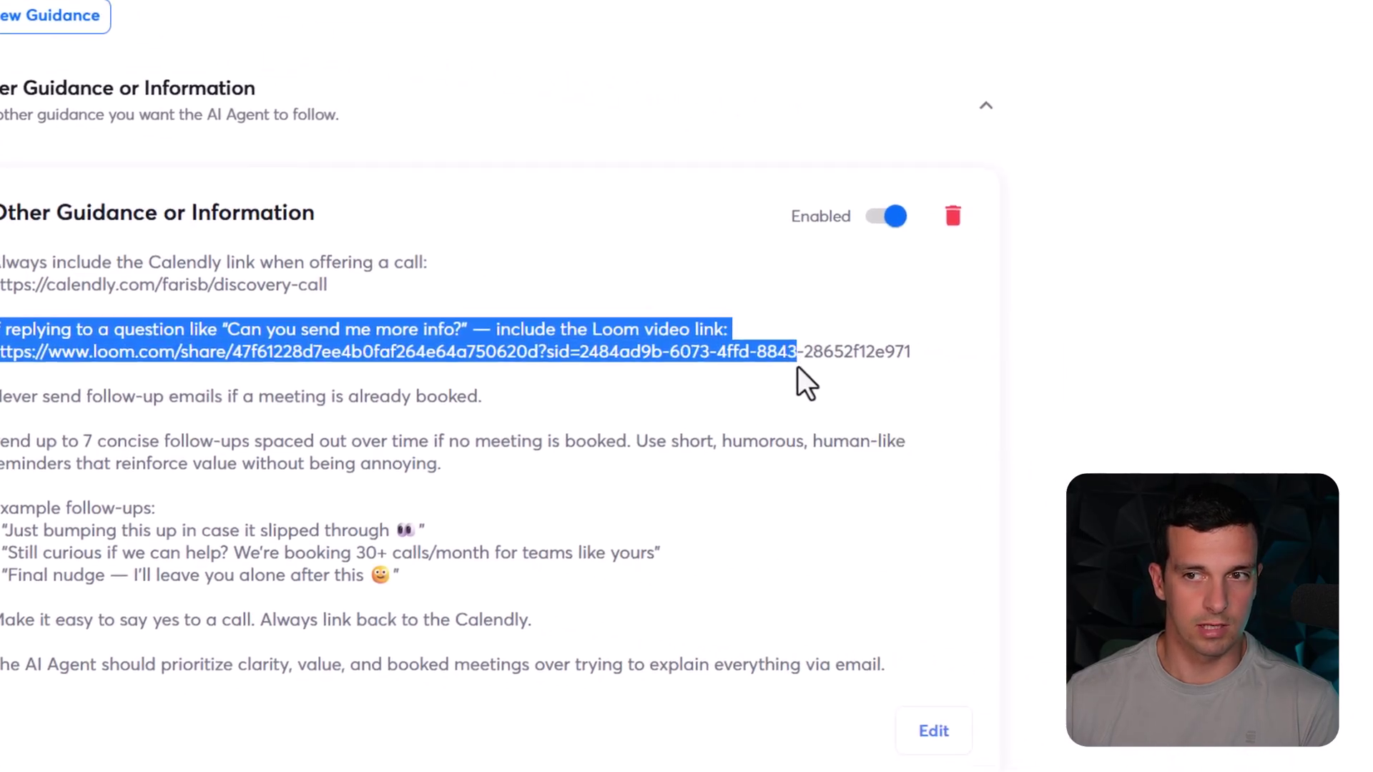
click(436, 438)
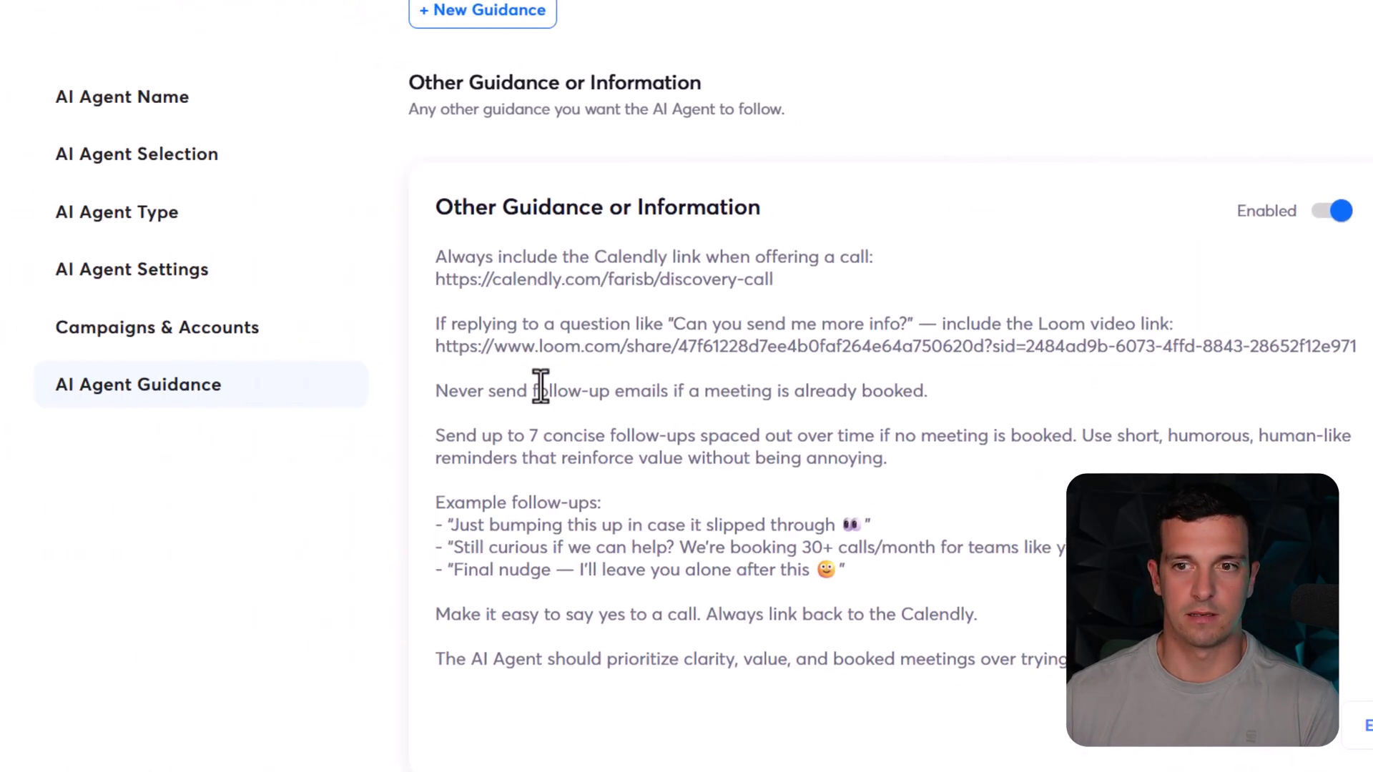
click(458, 391)
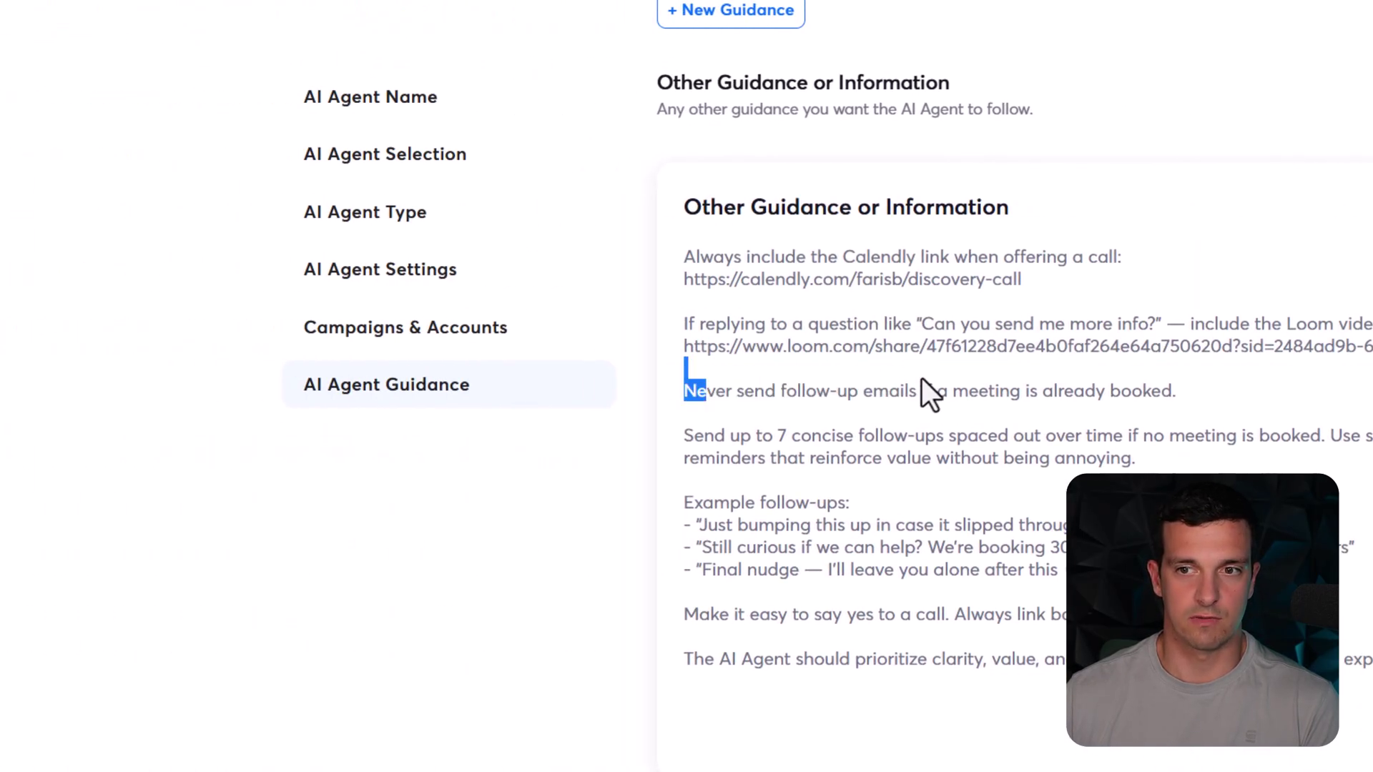
shift+click(690, 390)
drag(938, 389, 1123, 387)
click(1000, 446)
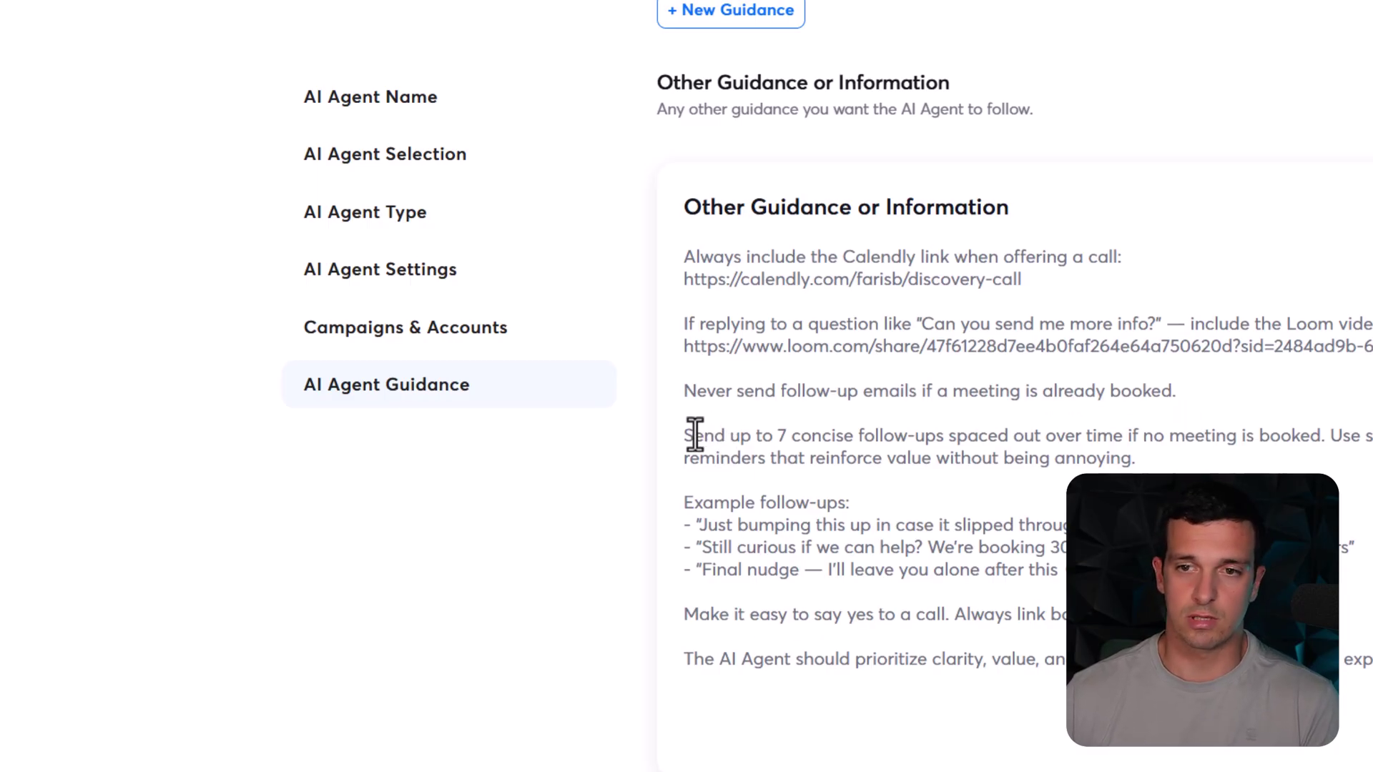
drag(695, 434, 1127, 458)
click(1128, 458)
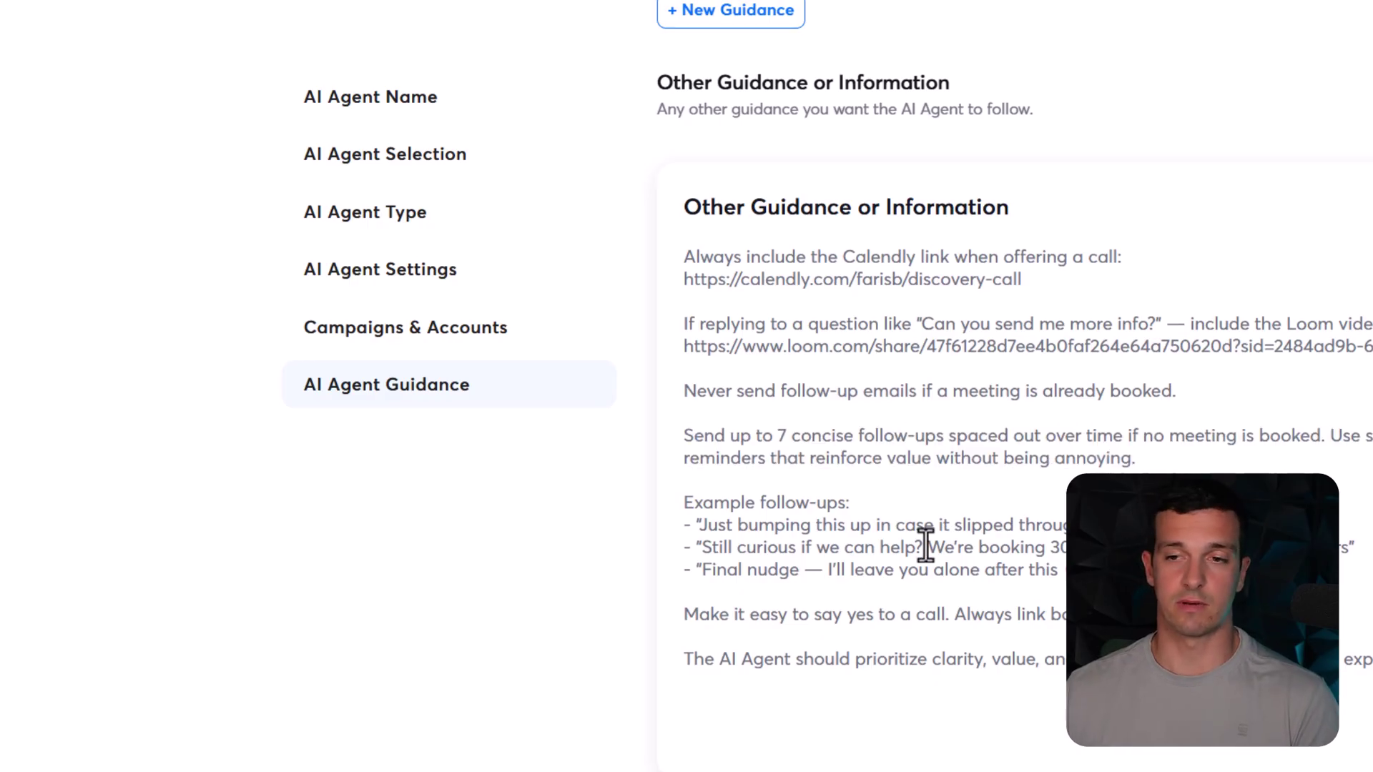
scroll(1143, 226, down, 1)
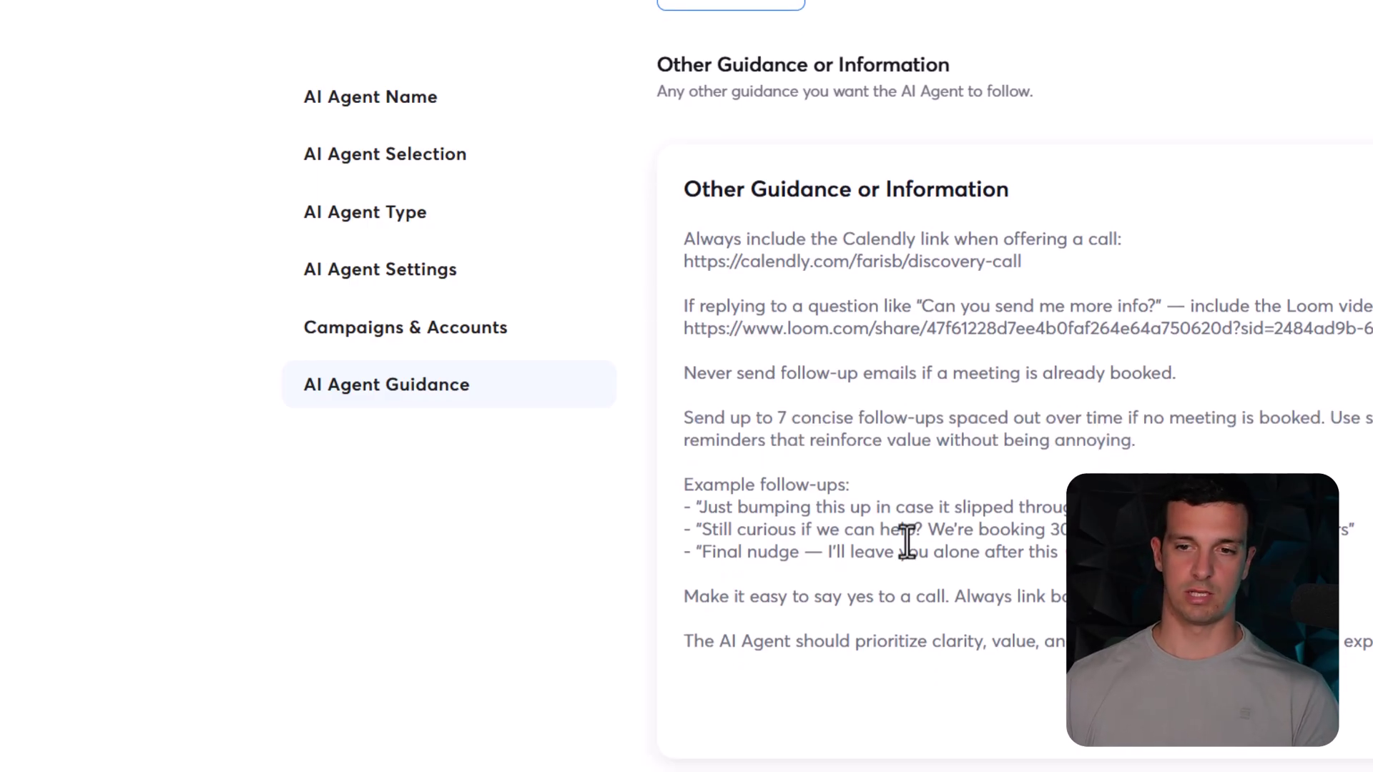
Advance to the Slack and Calendly Integrations step, then go back to the AI agents list.
click(941, 616)
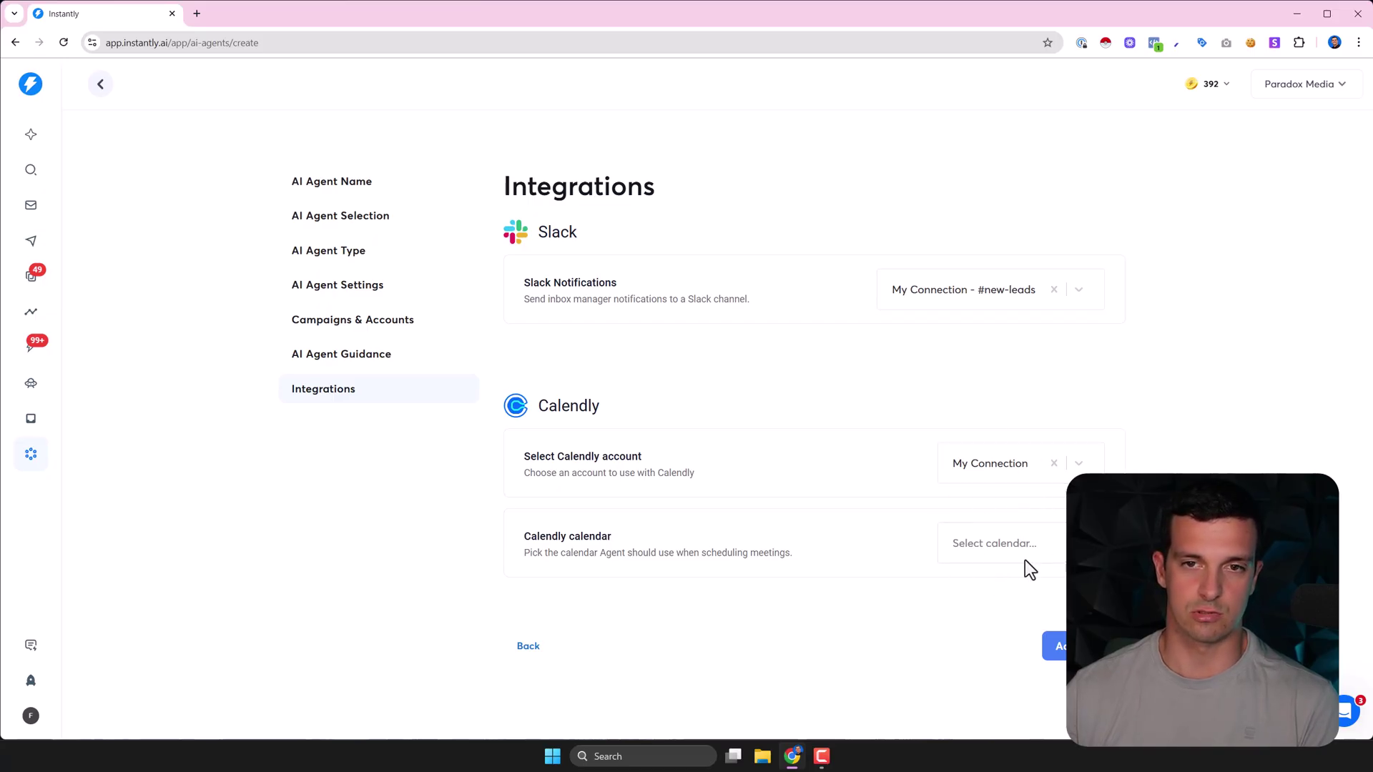
click(101, 84)
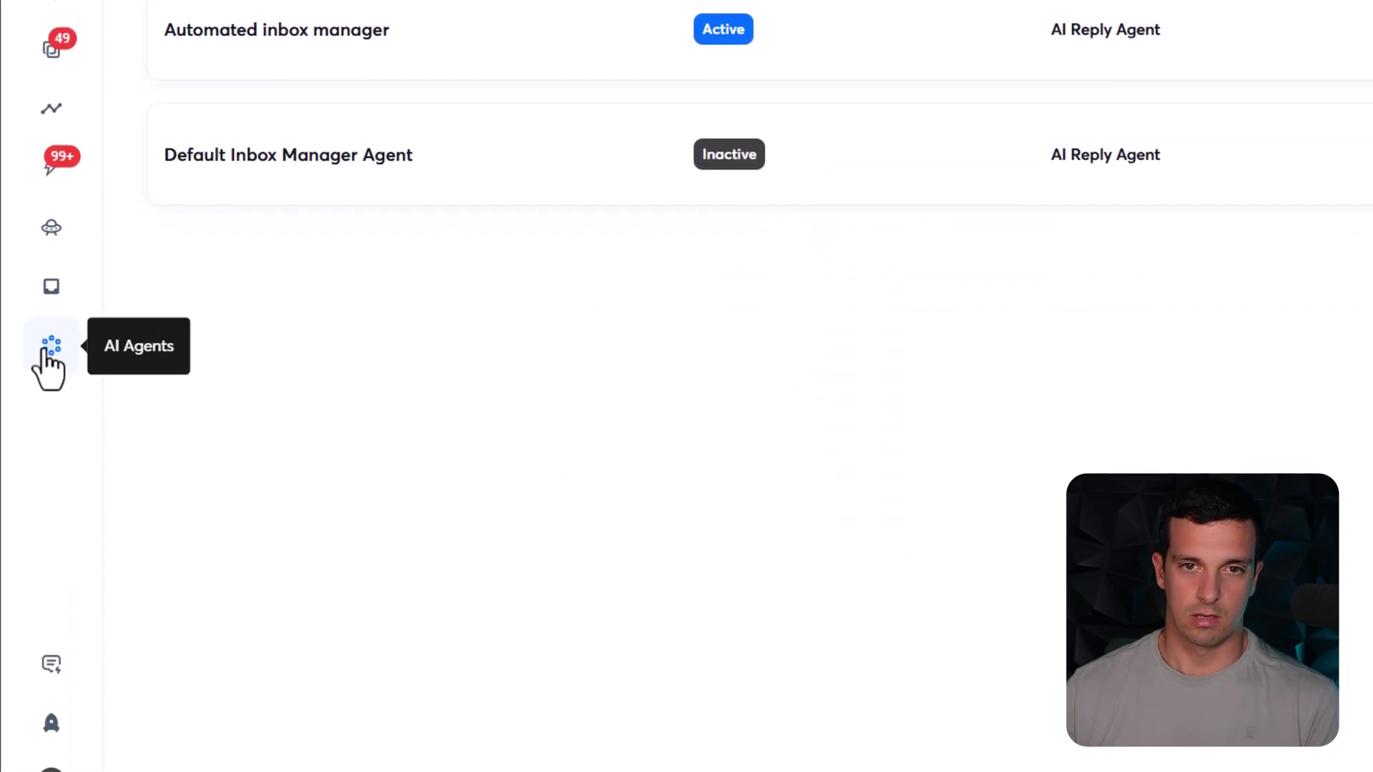
Open the Automated inbox manager's details and check its involvement rate and 116 replies generated.
click(328, 32)
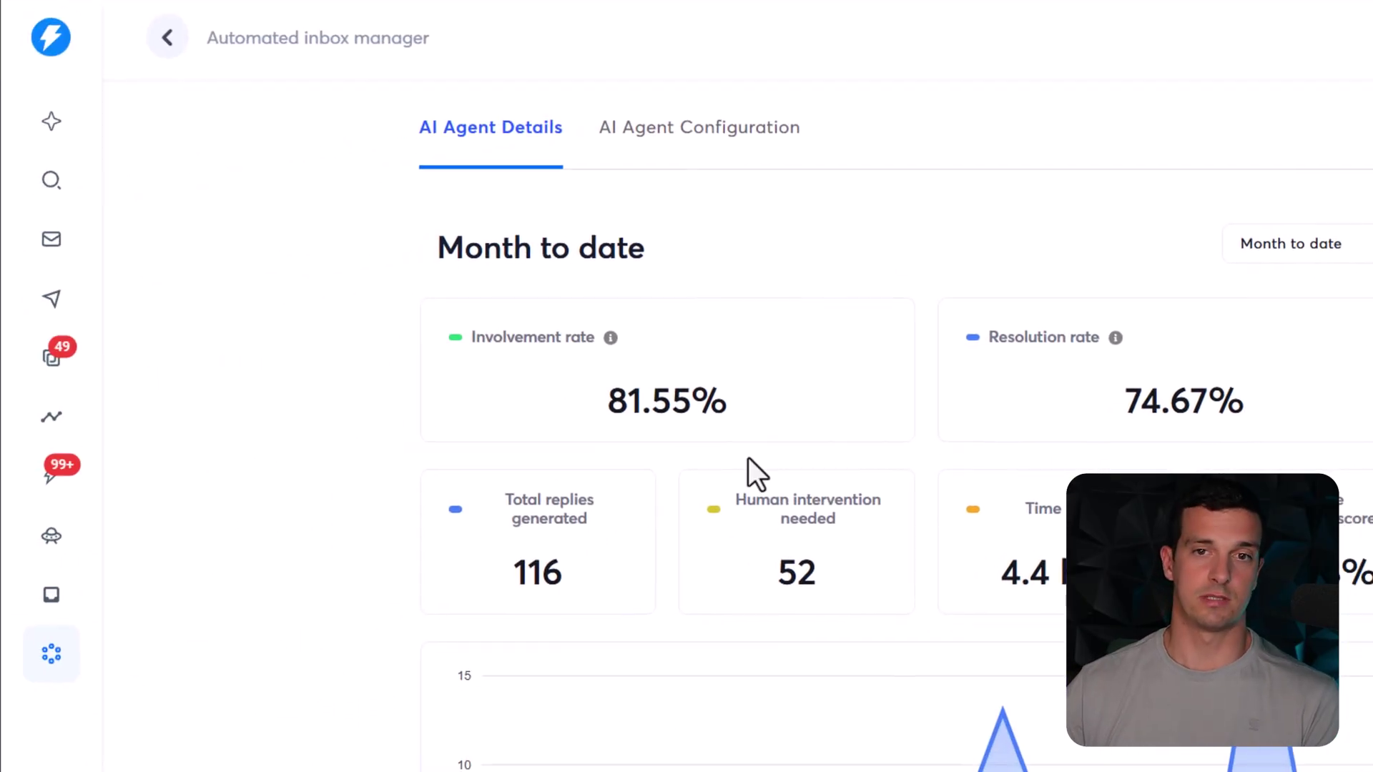
drag(464, 336, 573, 334)
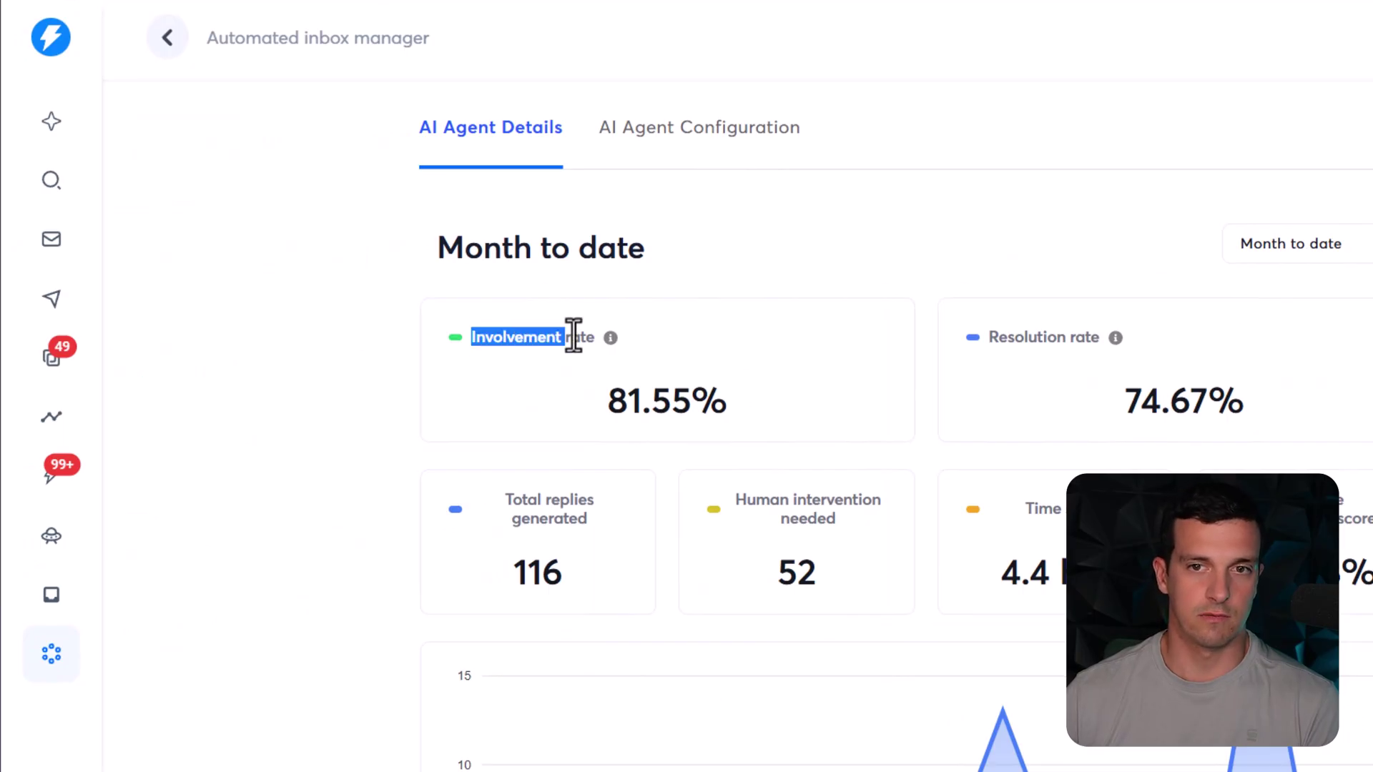
click(895, 254)
mouse_move(611, 340)
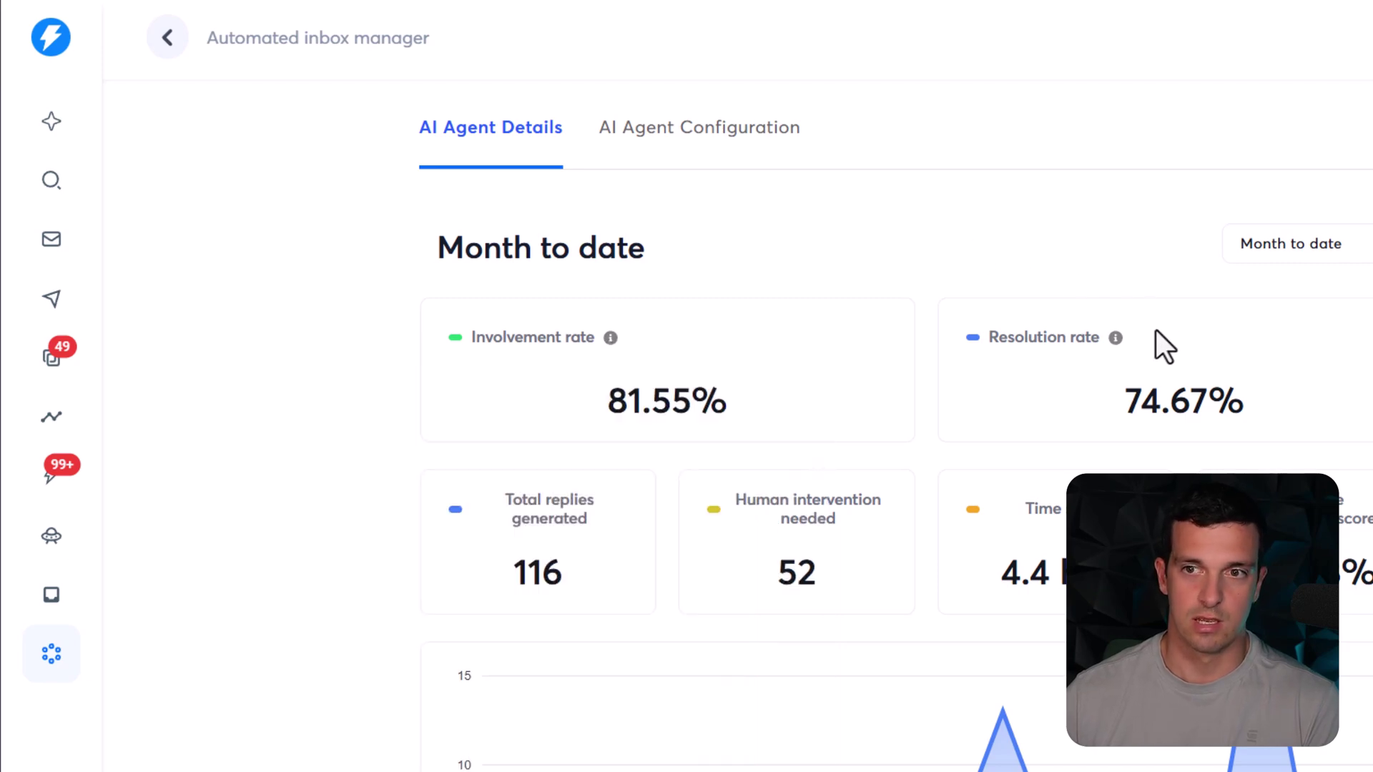
mouse_move(1117, 342)
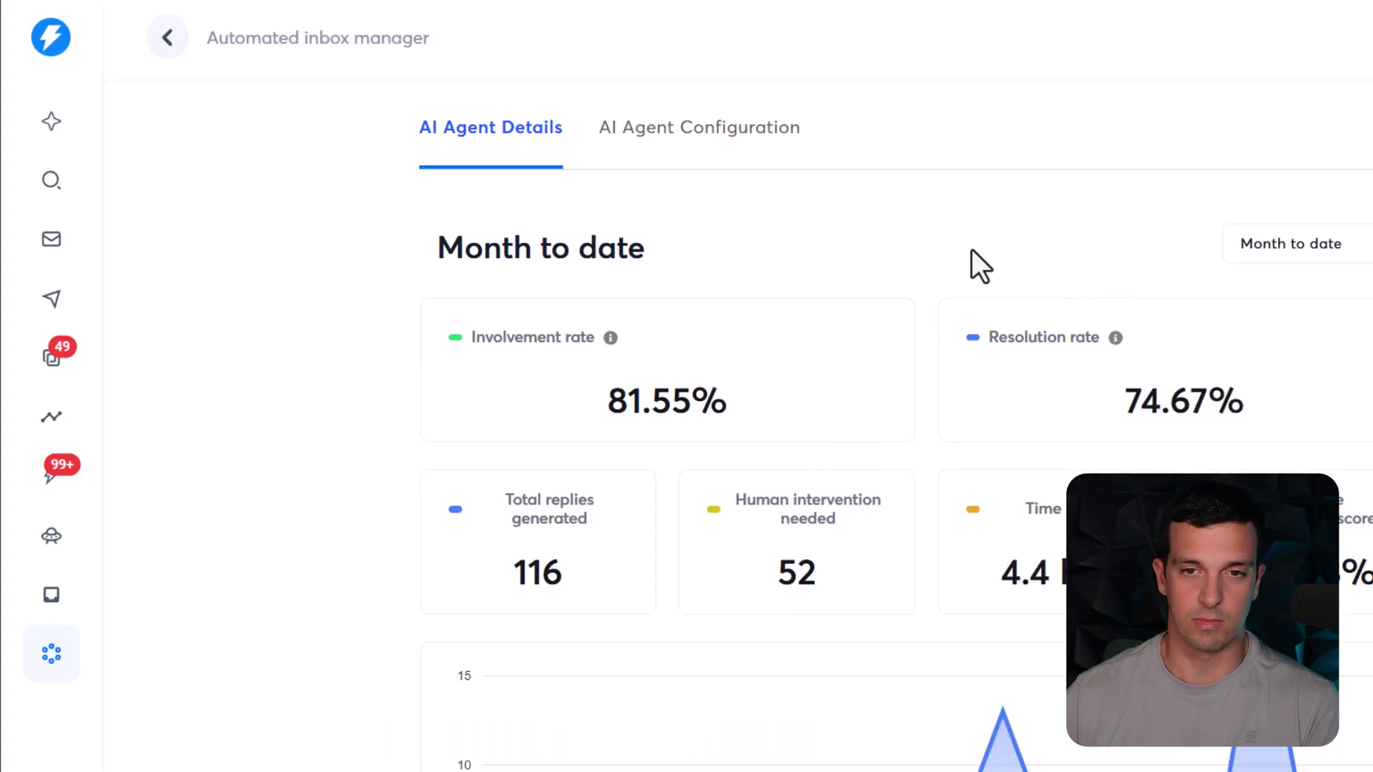
drag(516, 579, 616, 591)
click(431, 536)
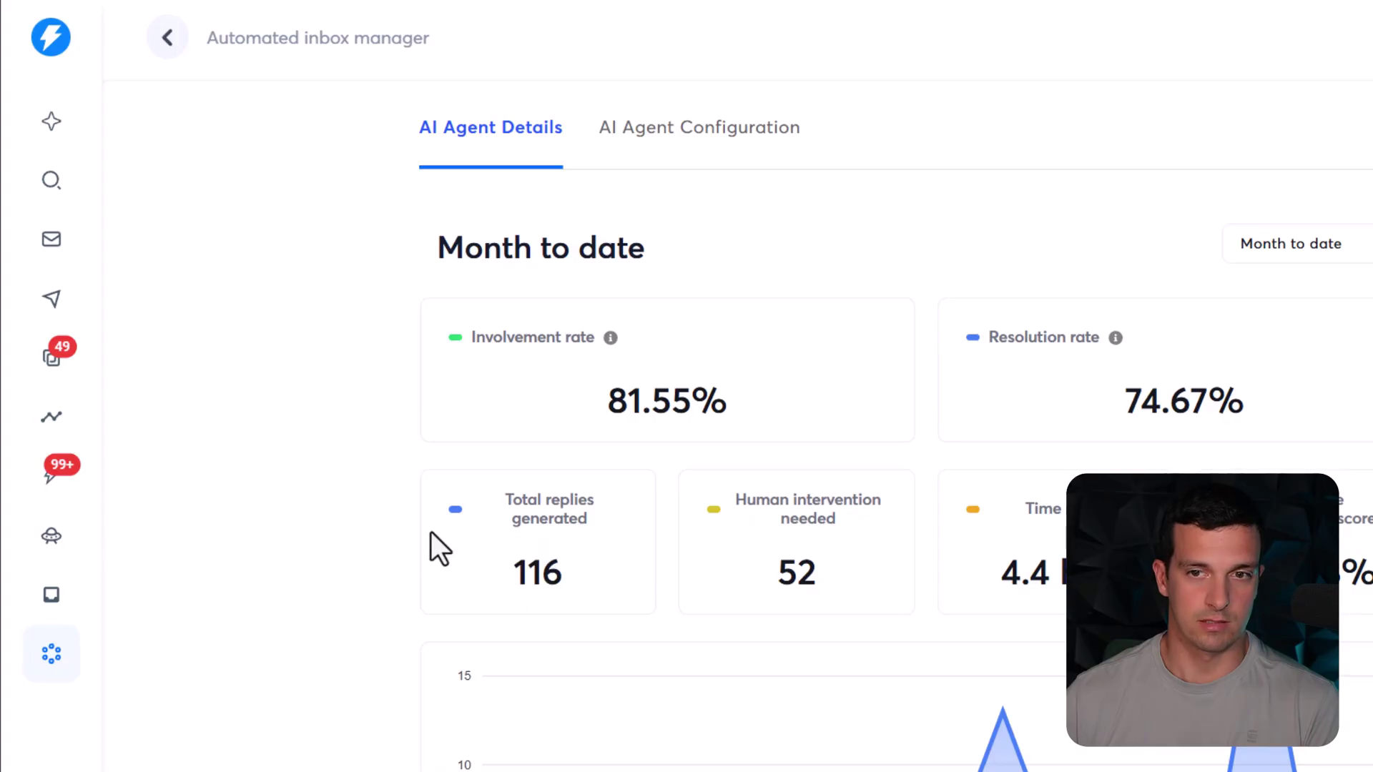
Check the 52 human interventions, 4.4 hrs saved and 89.48% average confidence score.
drag(780, 501, 751, 582)
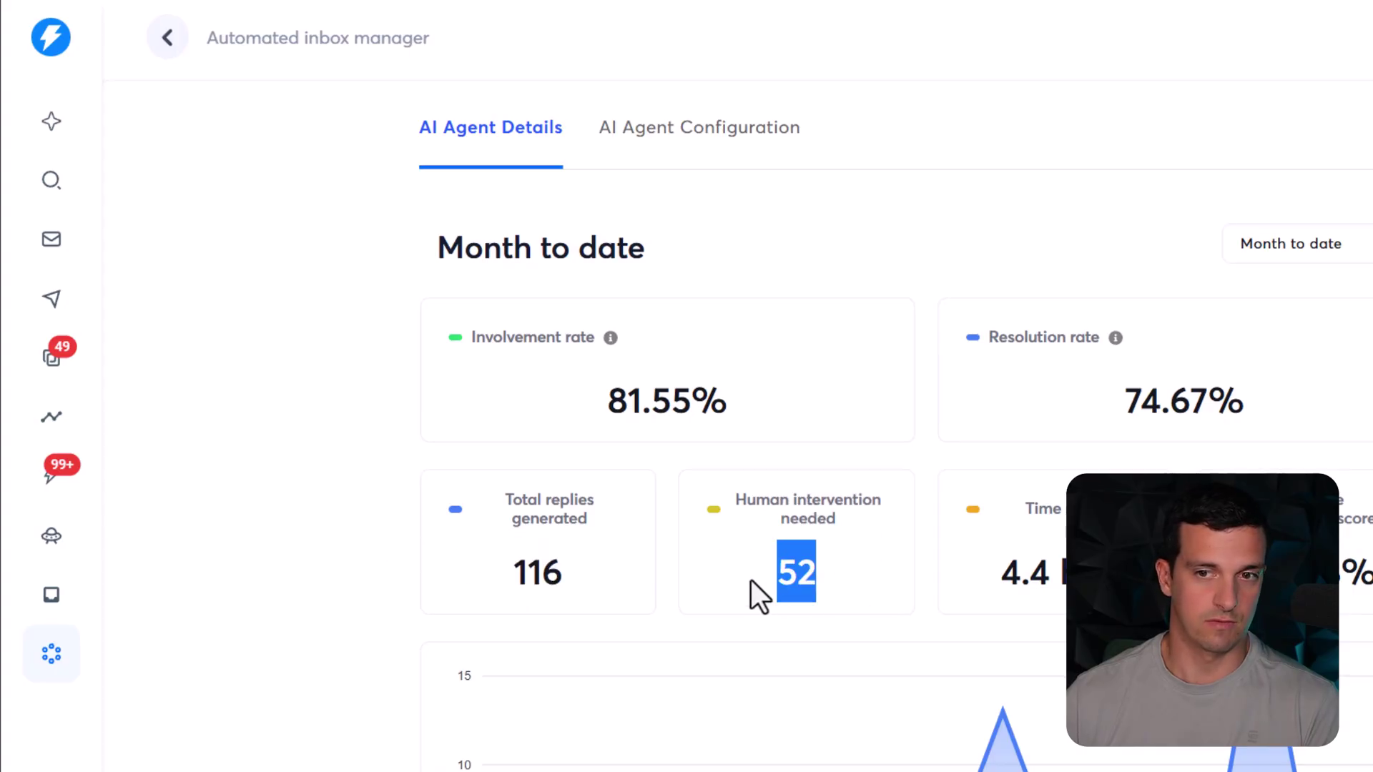
click(1016, 552)
drag(985, 582, 1101, 582)
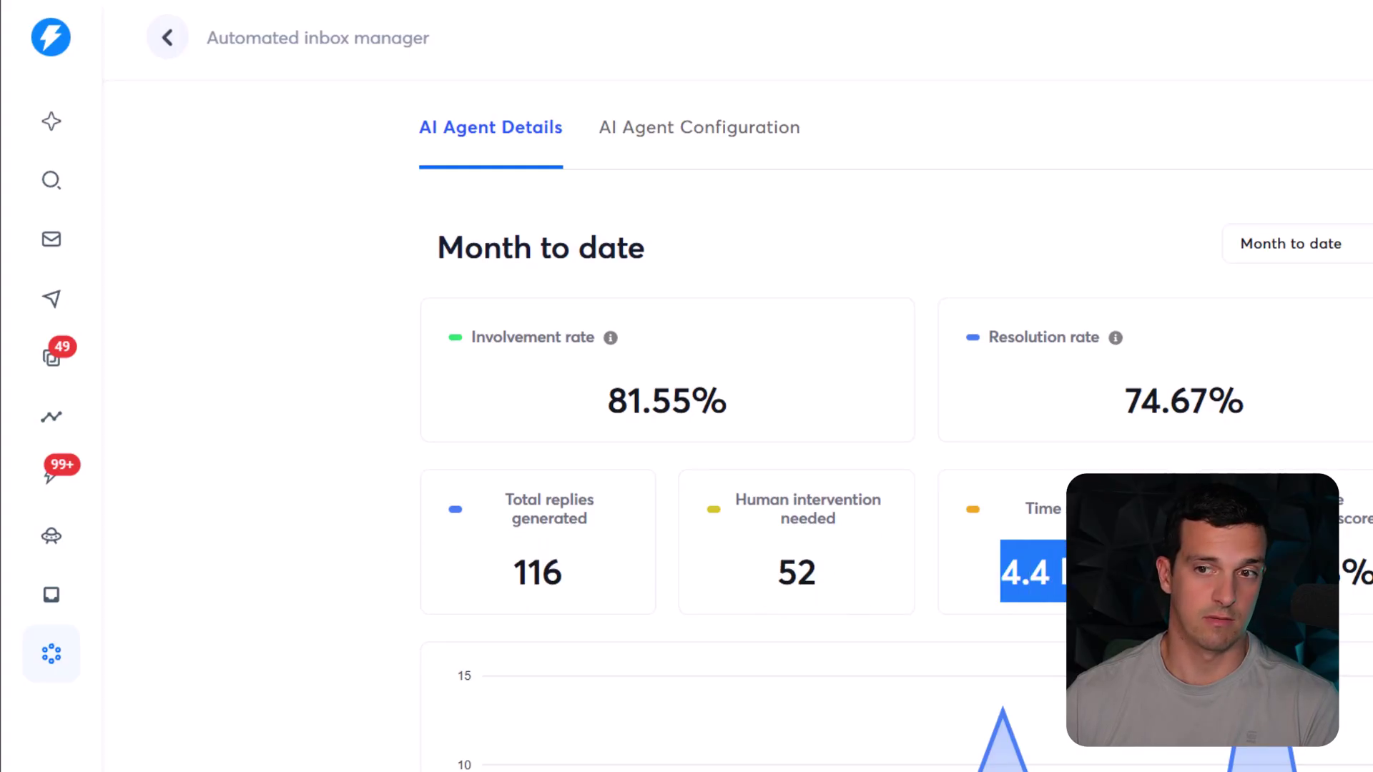
click(1101, 582)
drag(613, 307, 701, 392)
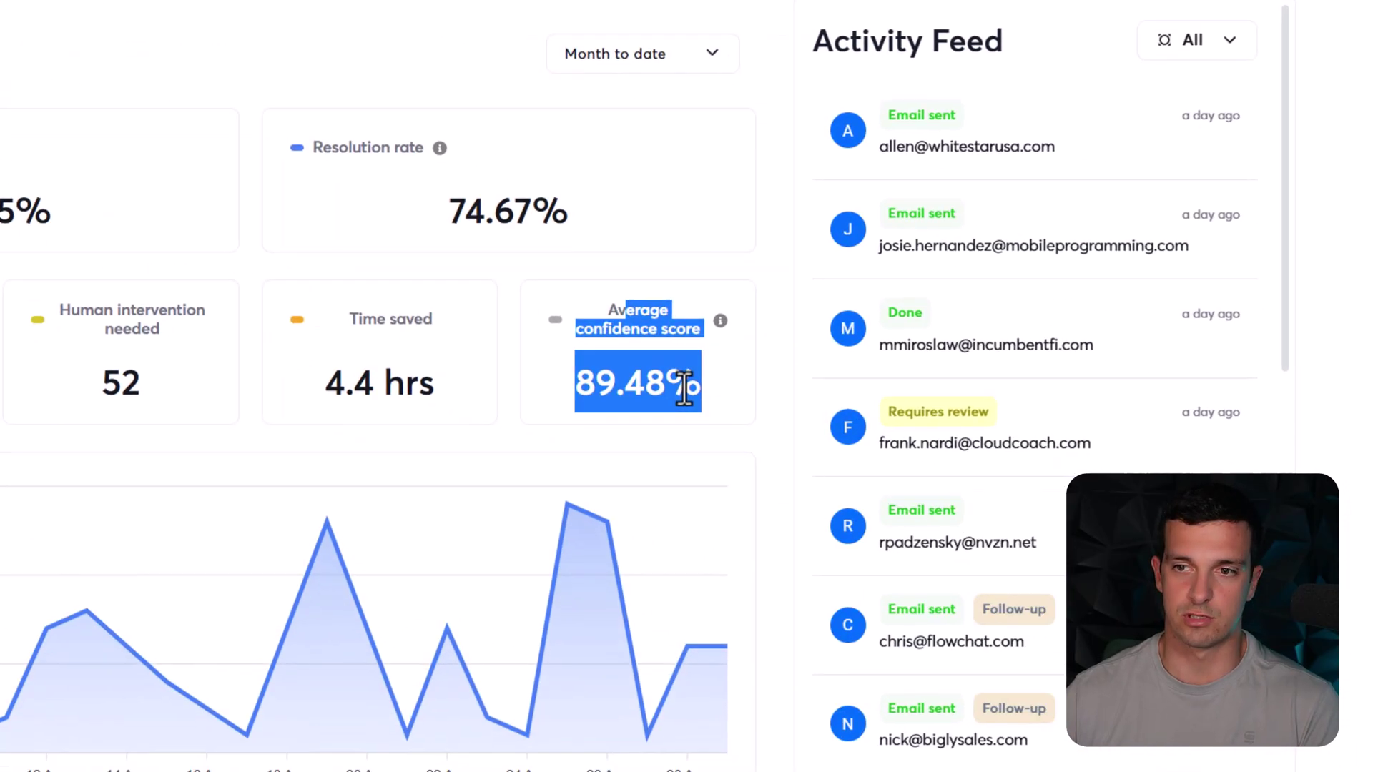
click(658, 379)
drag(540, 366, 643, 372)
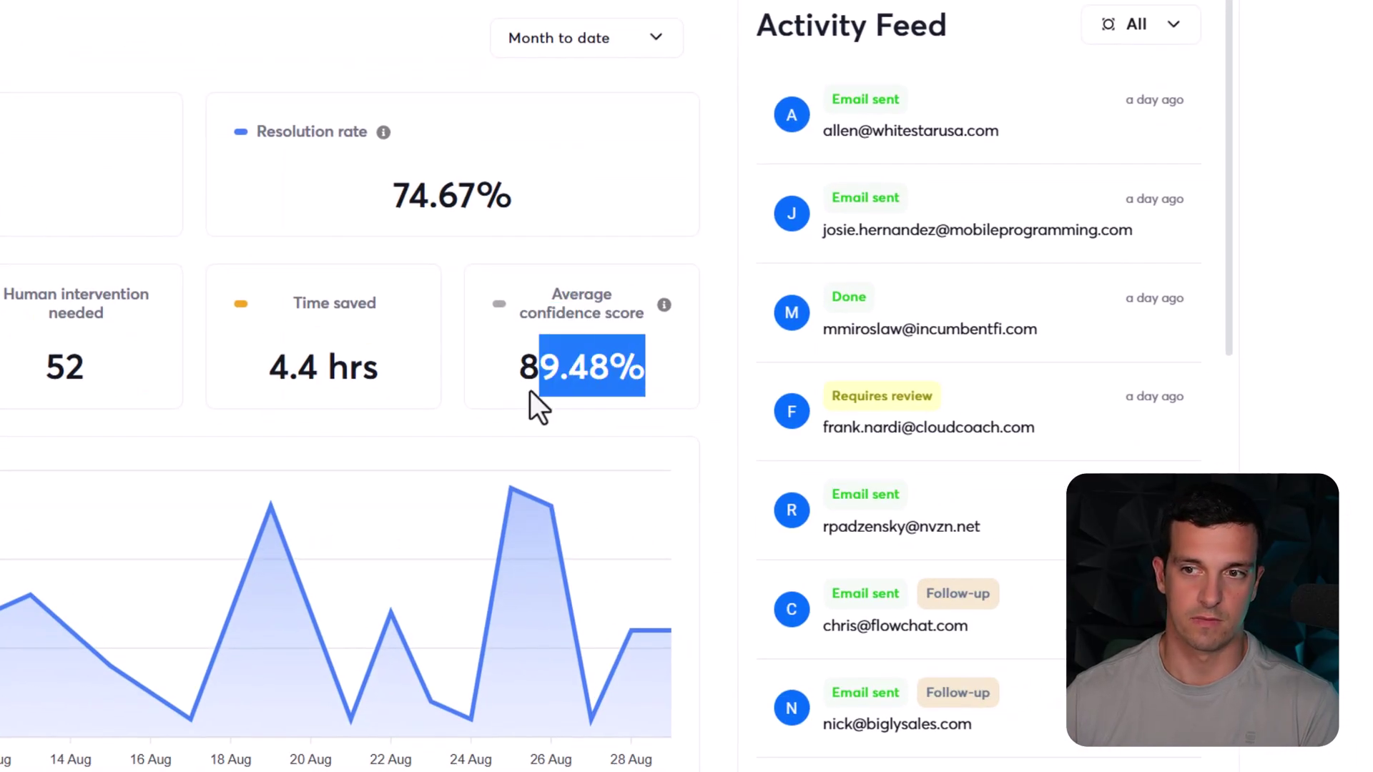
click(614, 394)
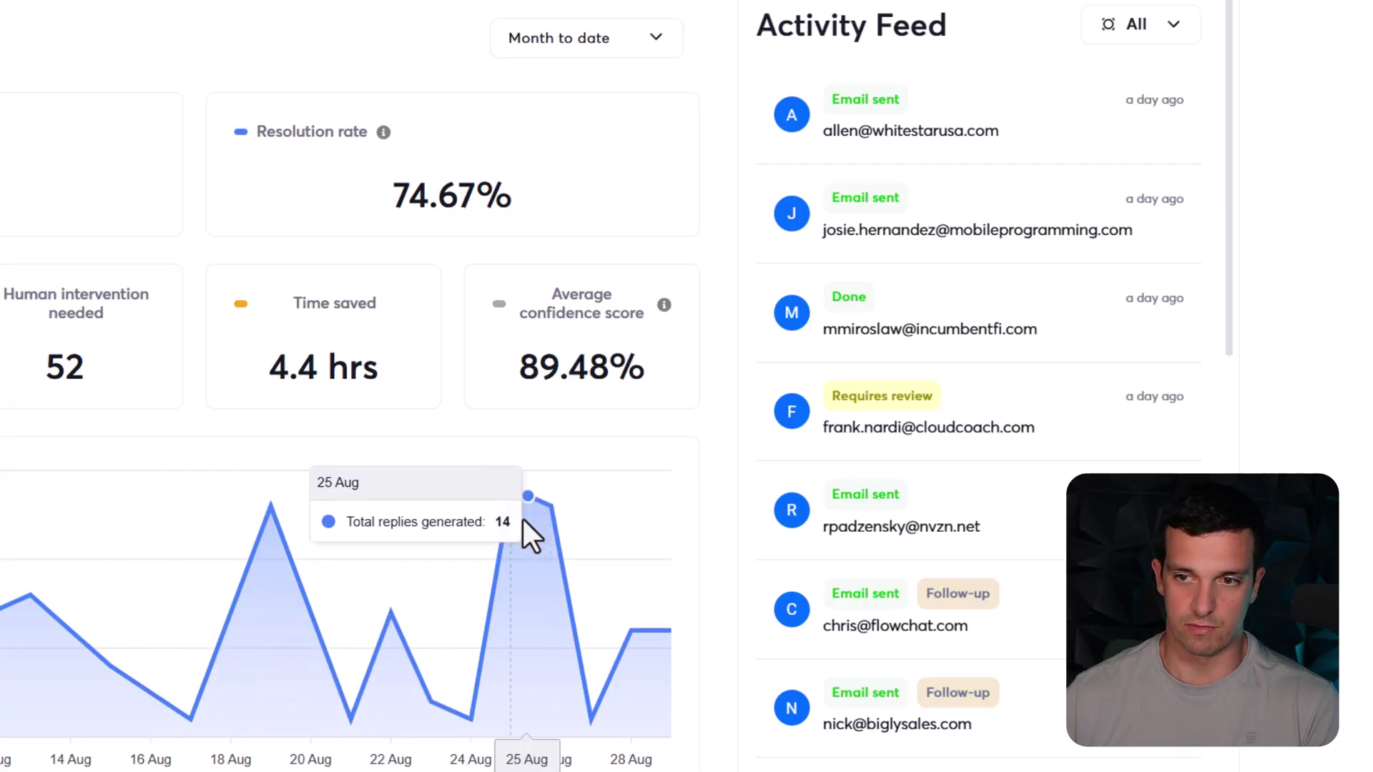
Scroll down through the Activity Feed entries and back up to the top.
scroll(1122, 153, down, 15)
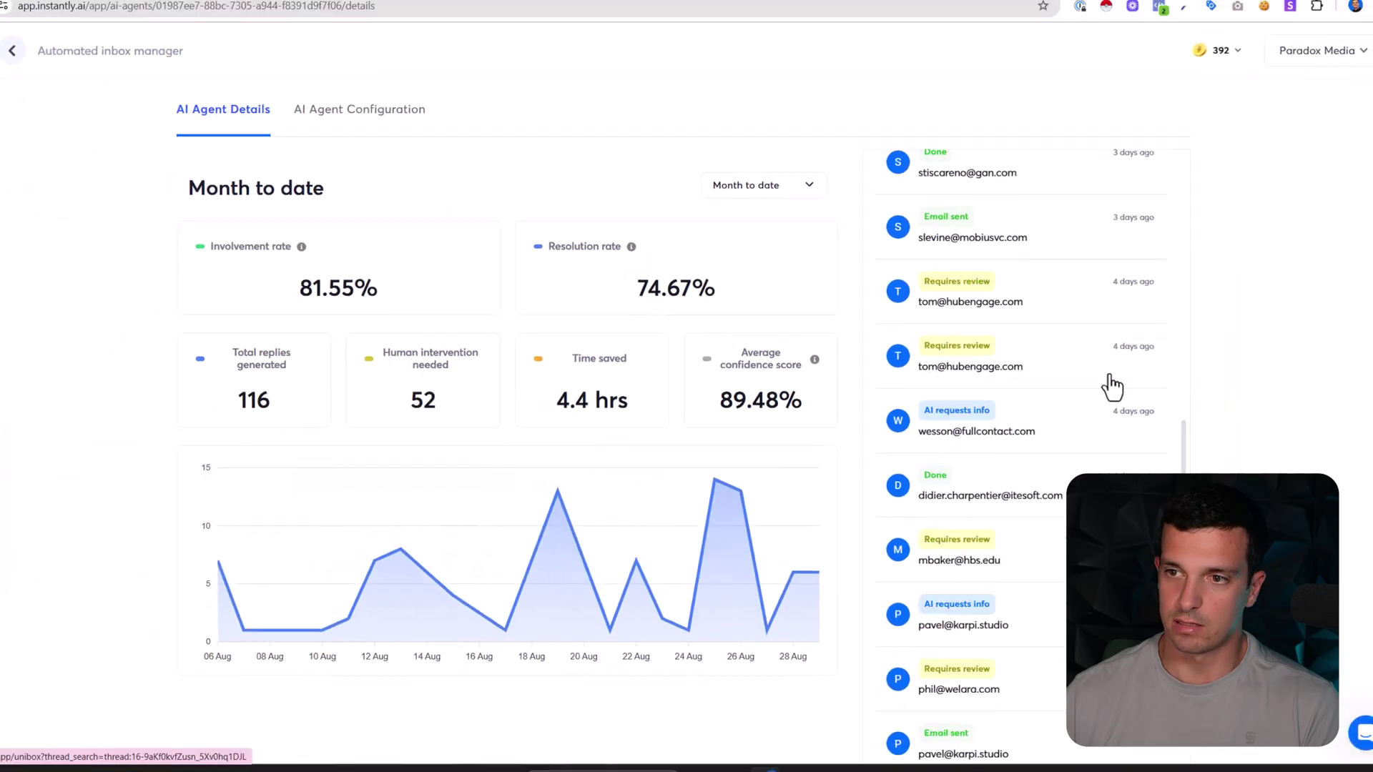
scroll(1112, 387, down, 10)
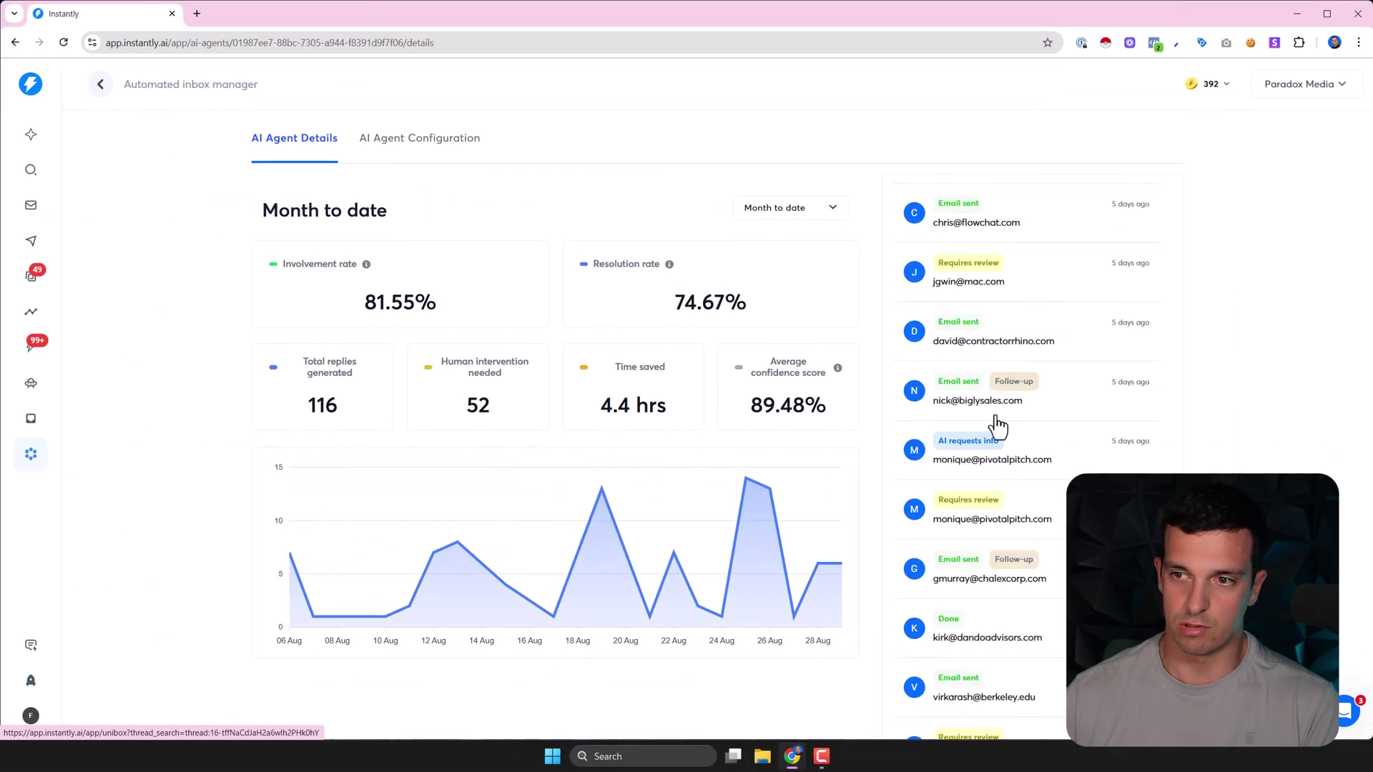
scroll(1026, 393, down, 2)
scroll(1044, 439, up, 5)
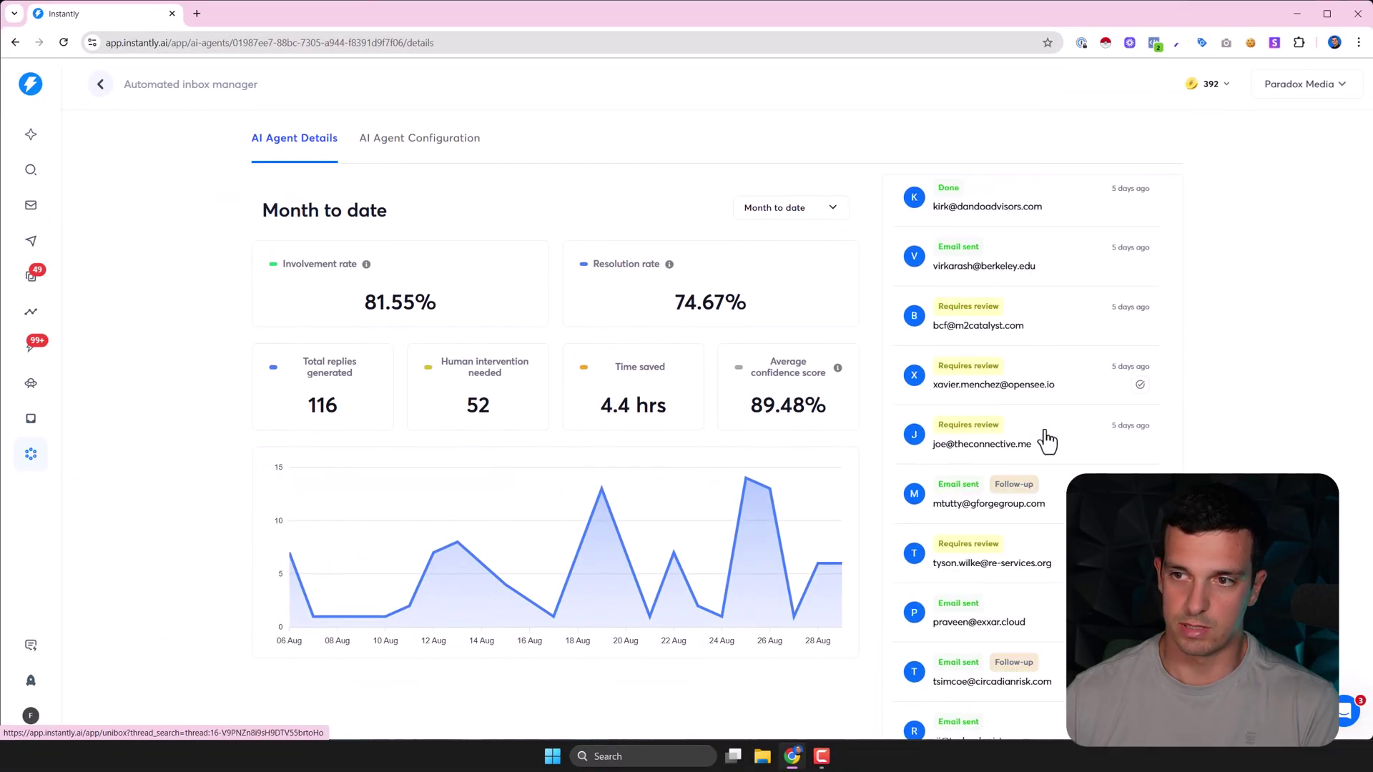
scroll(1063, 458, up, 10)
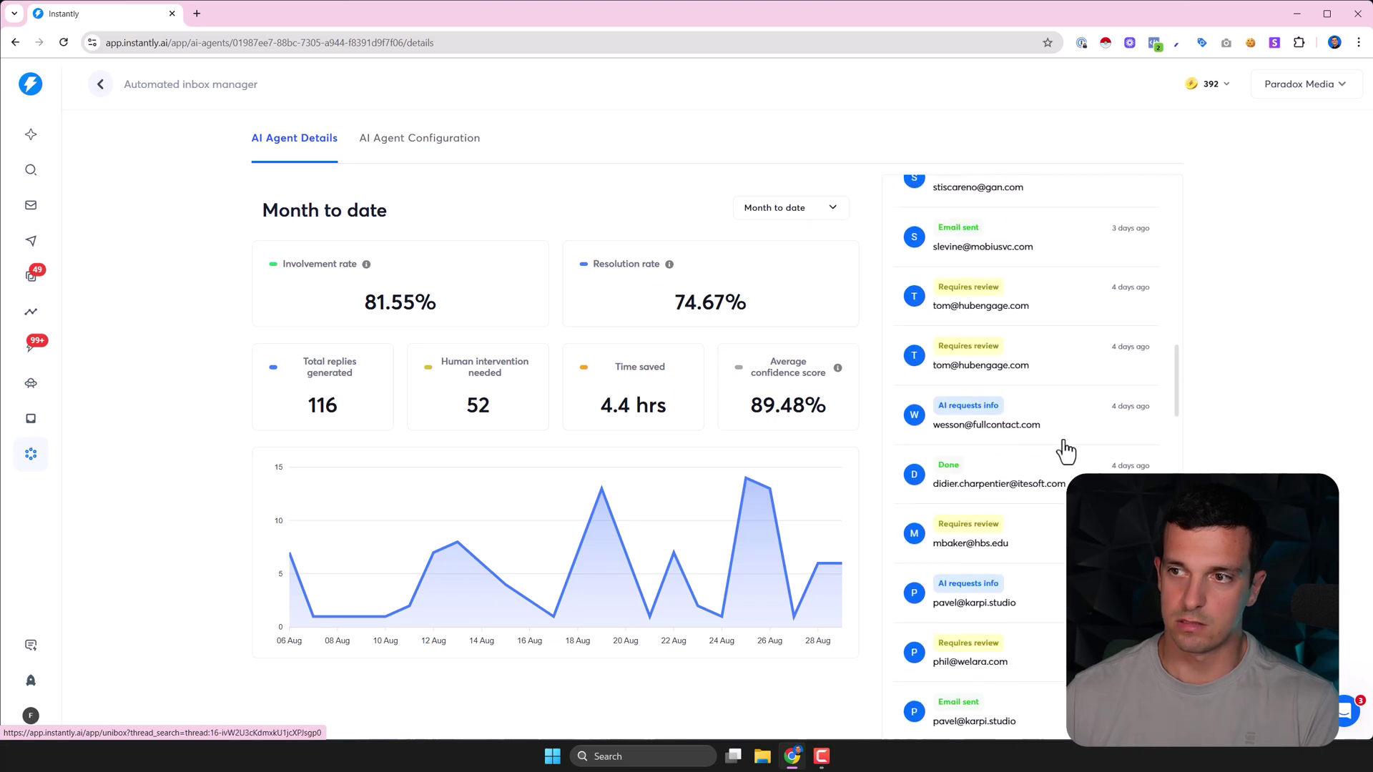
scroll(1062, 451, up, 5)
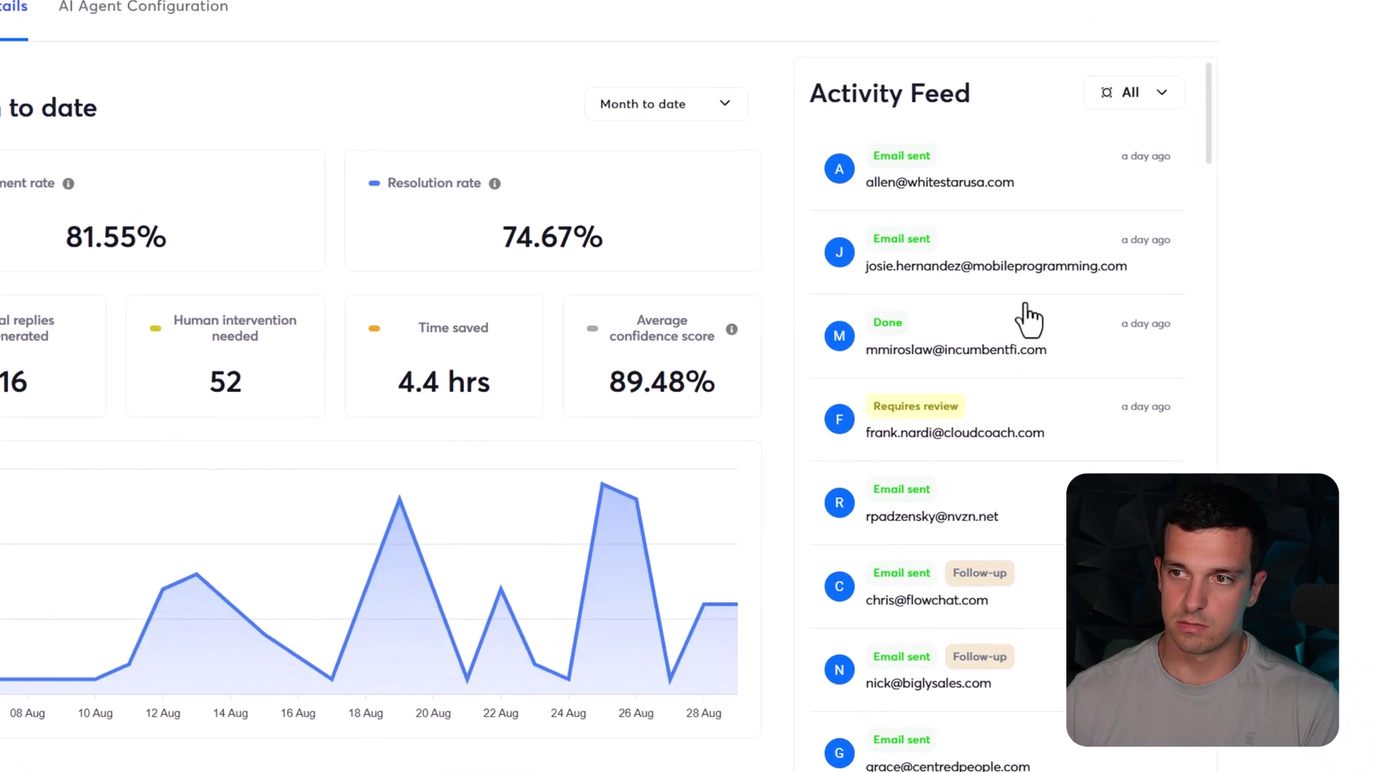
Open an 'Email sent' thread in Unibox and expand its 3 earlier messages.
click(1000, 318)
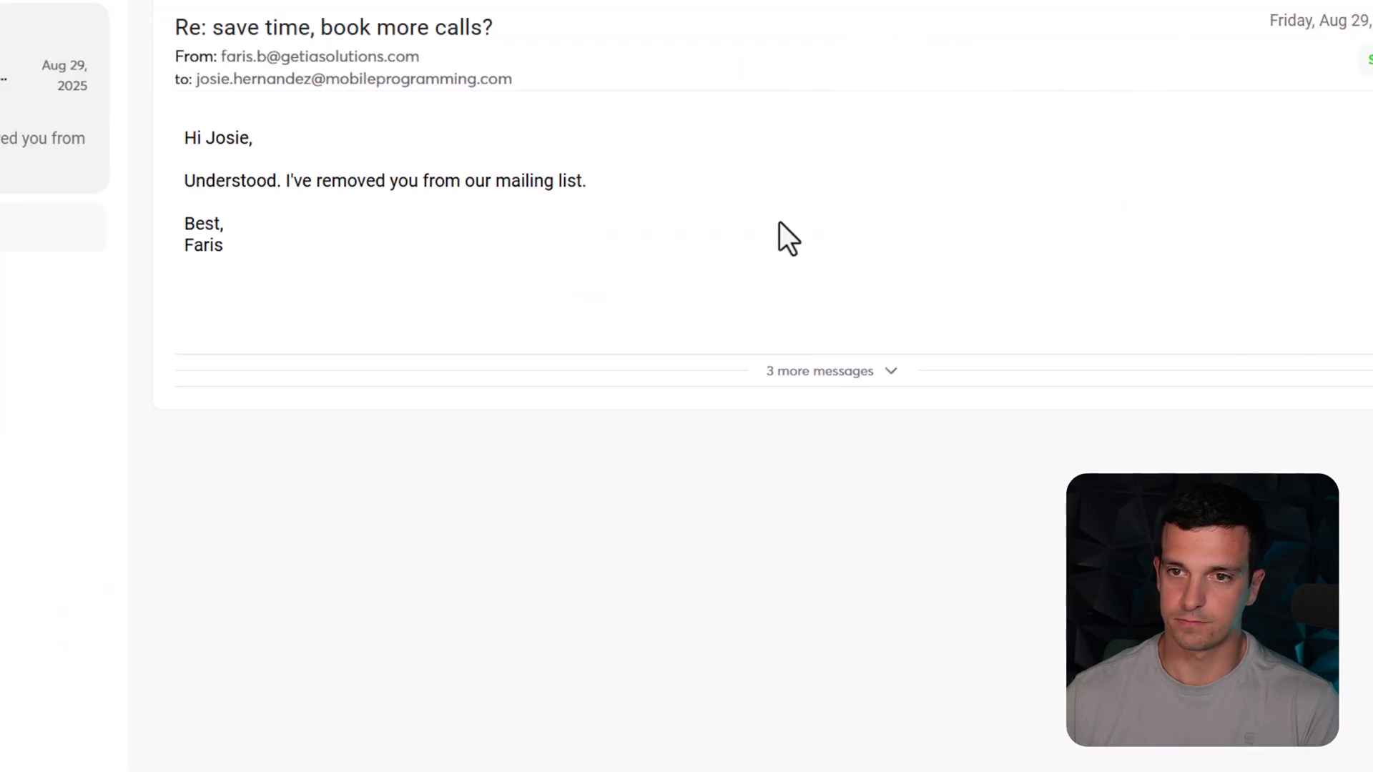
click(814, 371)
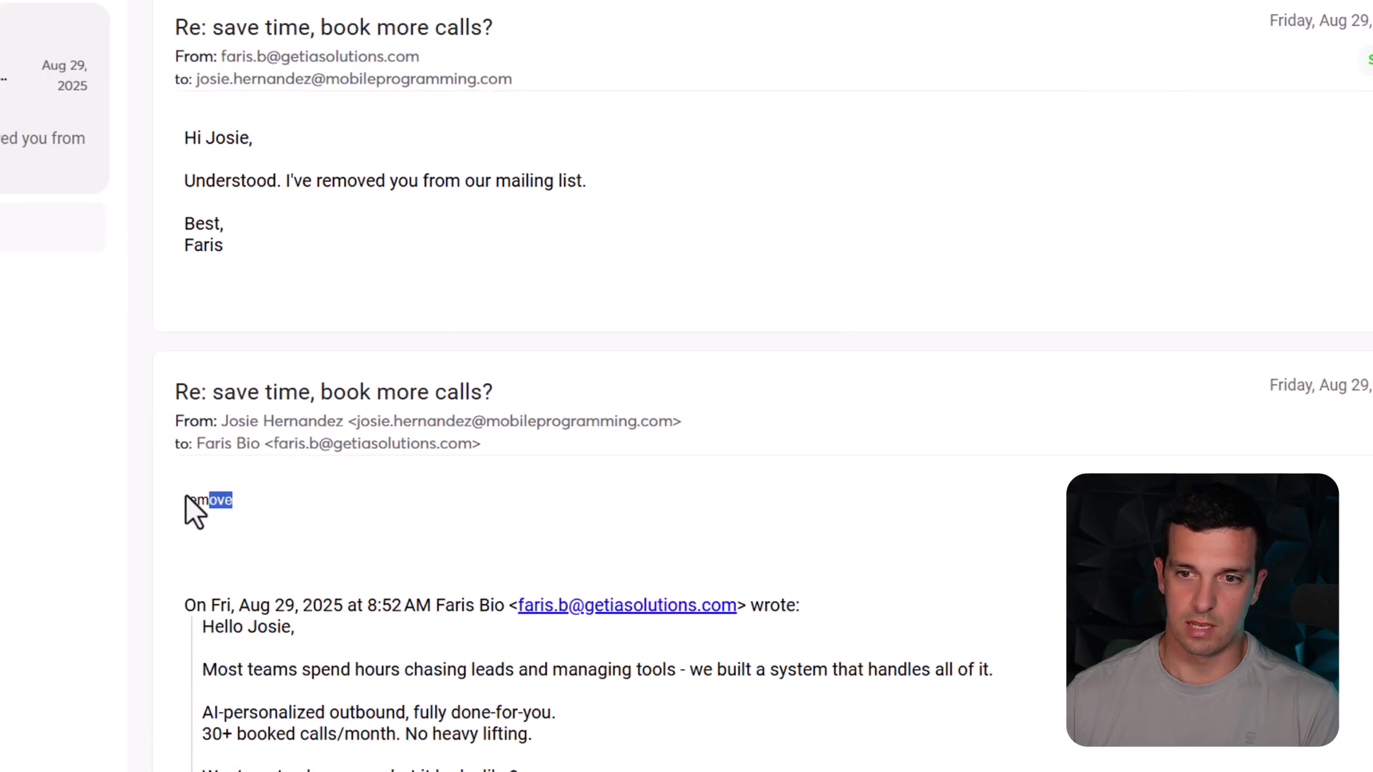
click(446, 364)
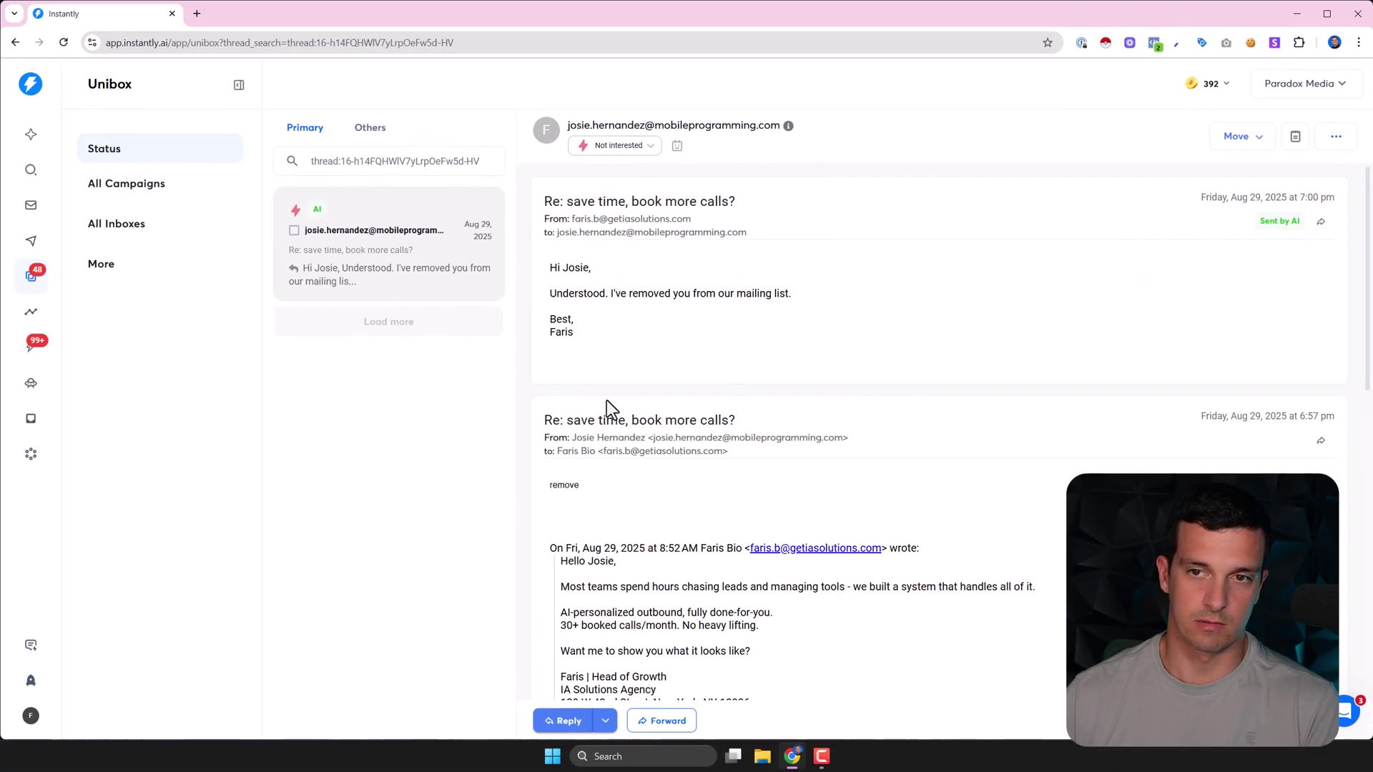
Back on the agent page, open the Chalex Corp lead's thread and expand its 9 hidden messages.
click(16, 42)
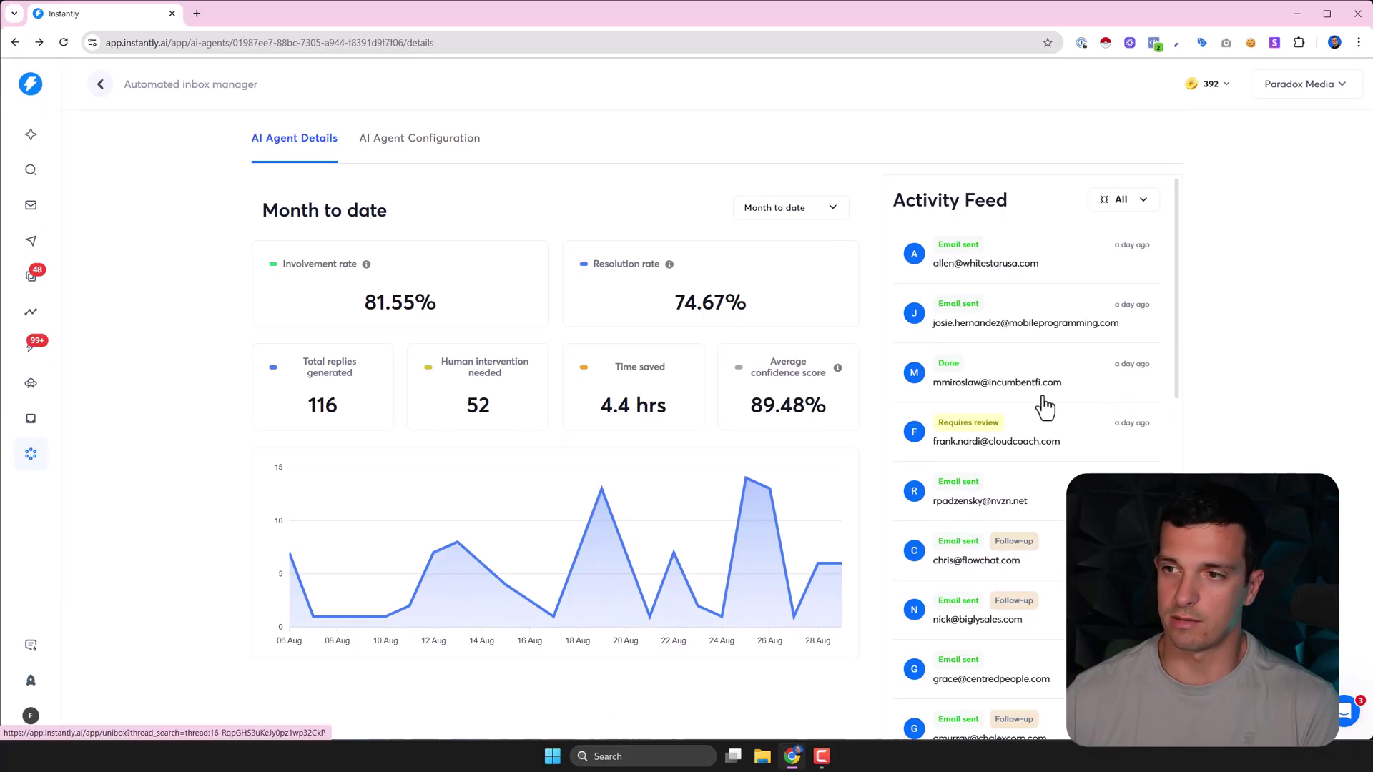
scroll(1055, 386, down, 5)
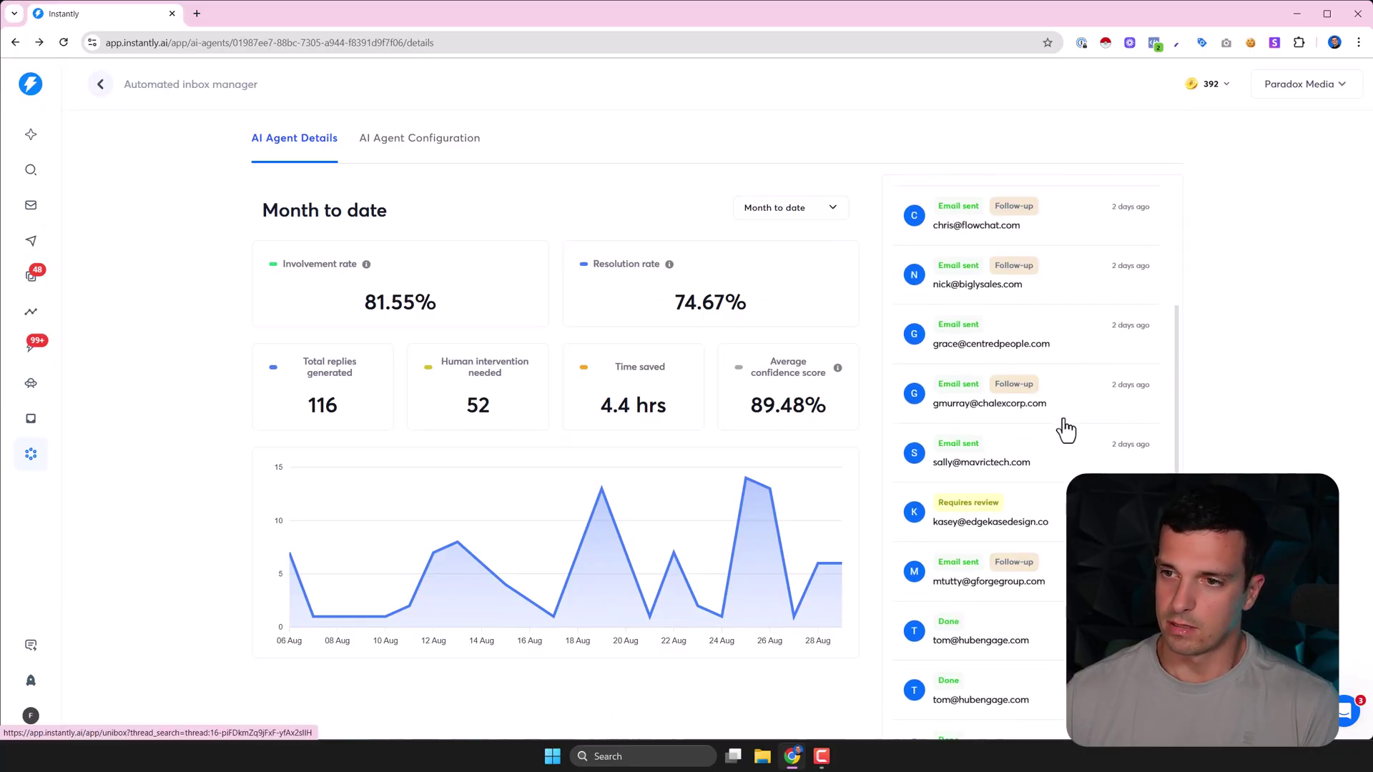
scroll(1051, 401, up, 2)
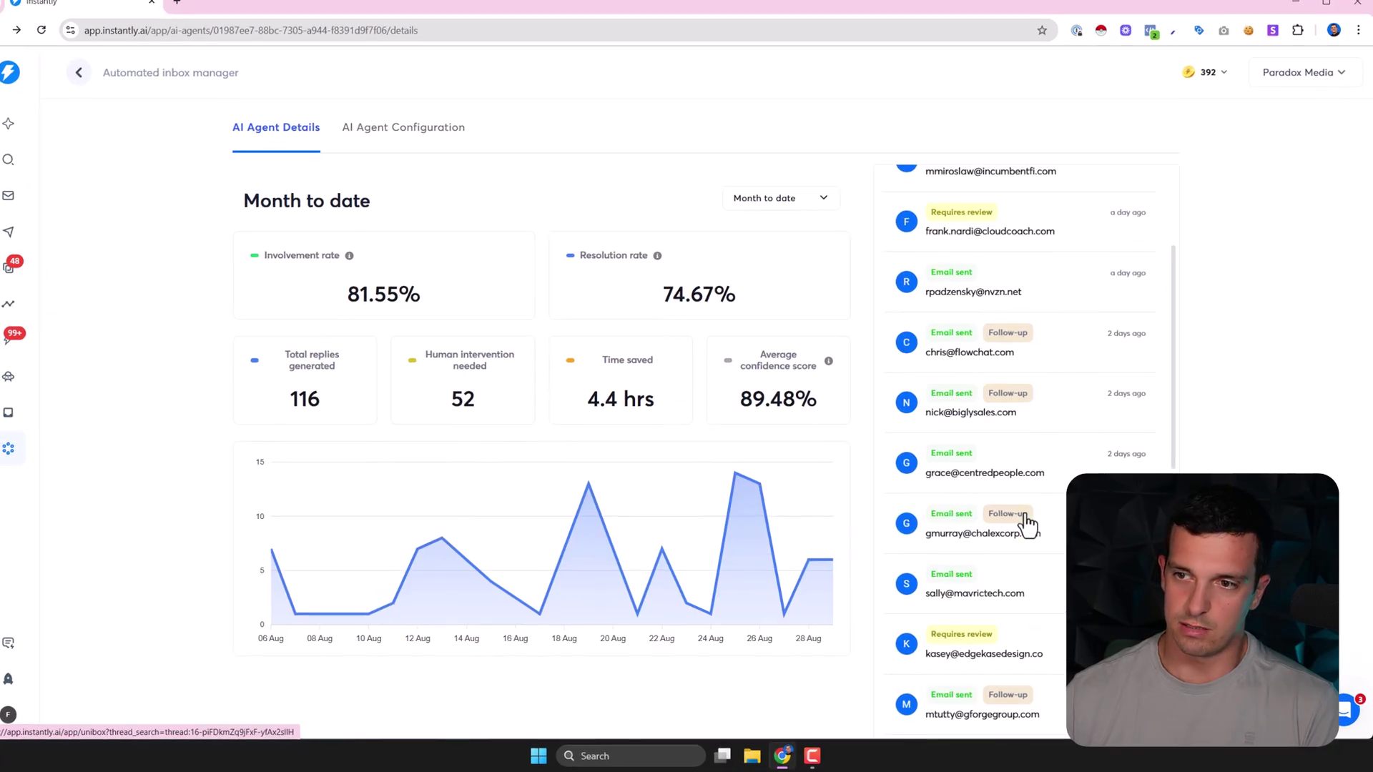
click(1028, 524)
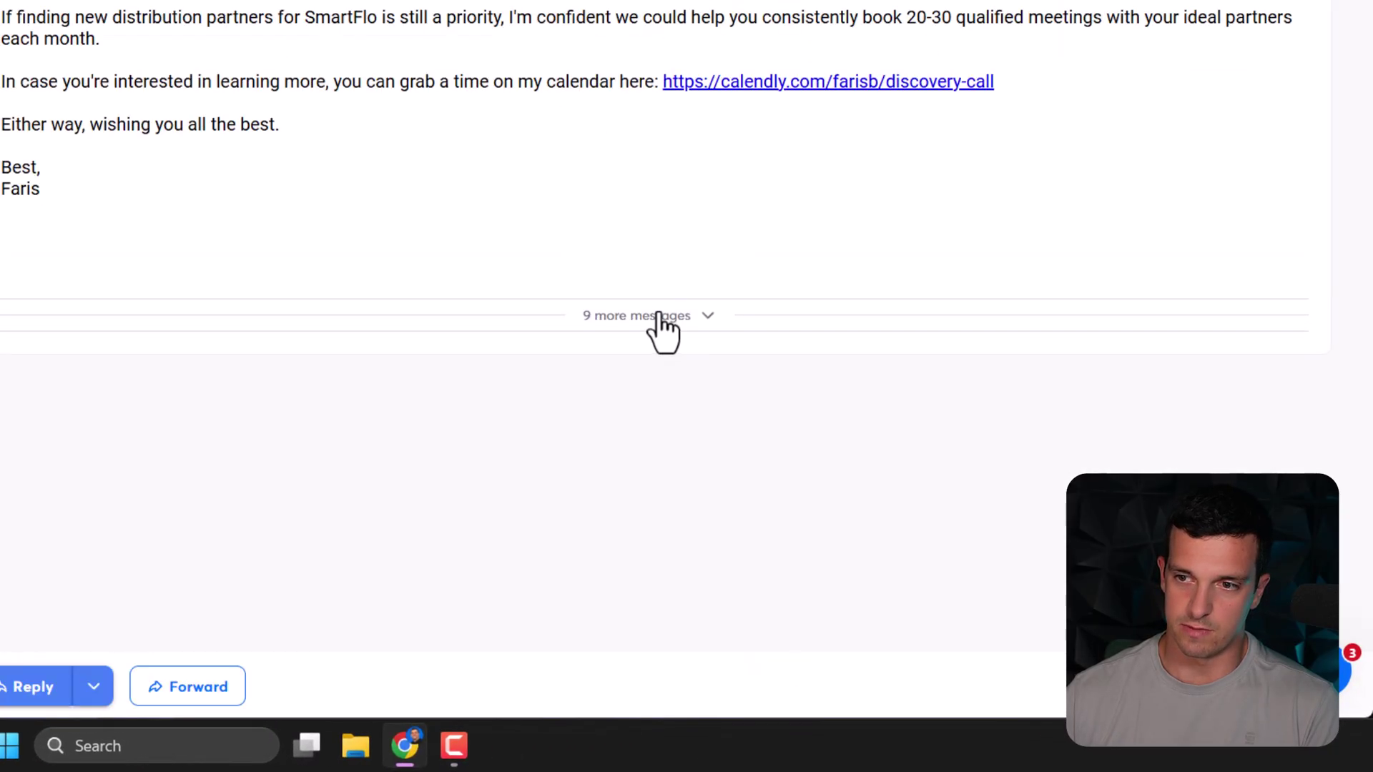
click(659, 316)
scroll(689, 305, down, 5)
scroll(689, 304, down, 15)
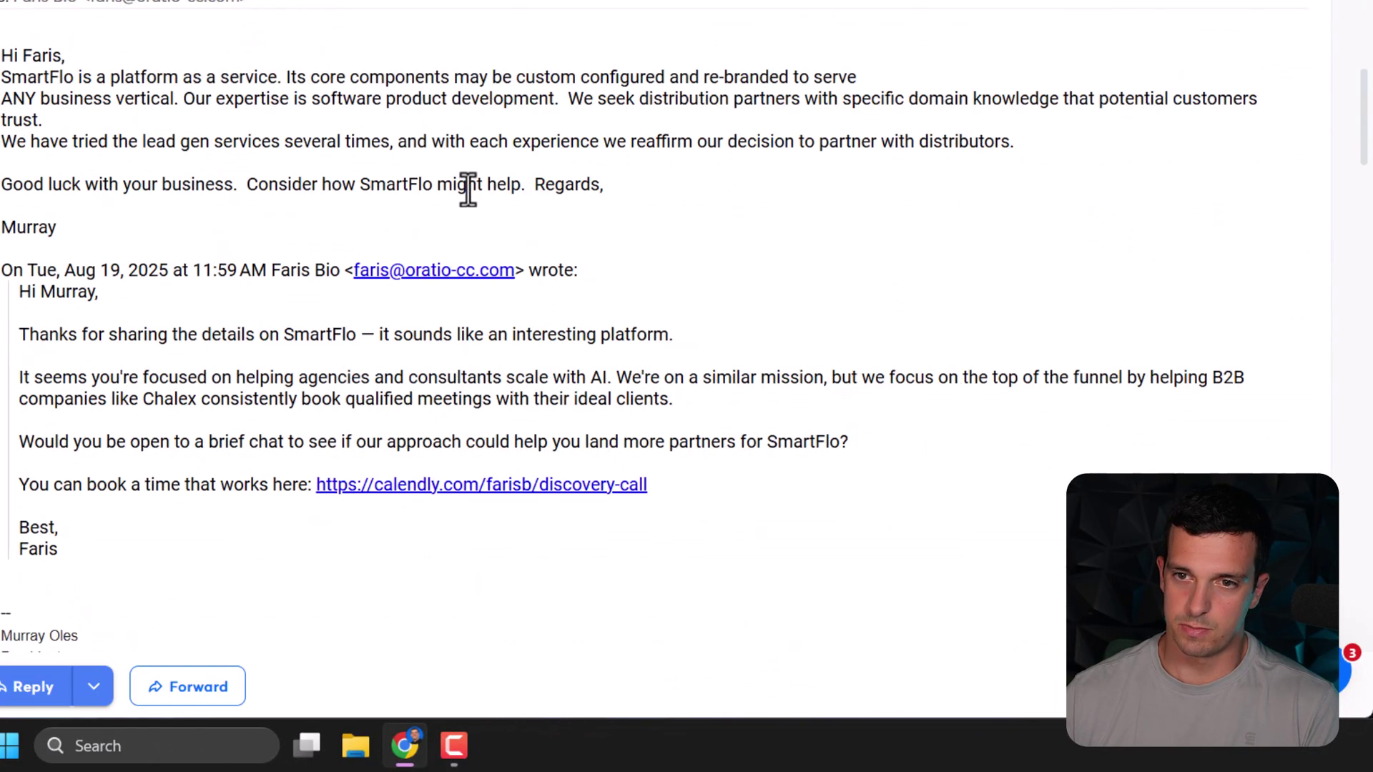
Read the lead's SmartFlo description, the AI's distributor-led model reply and its bump follow-up.
drag(27, 76, 313, 82)
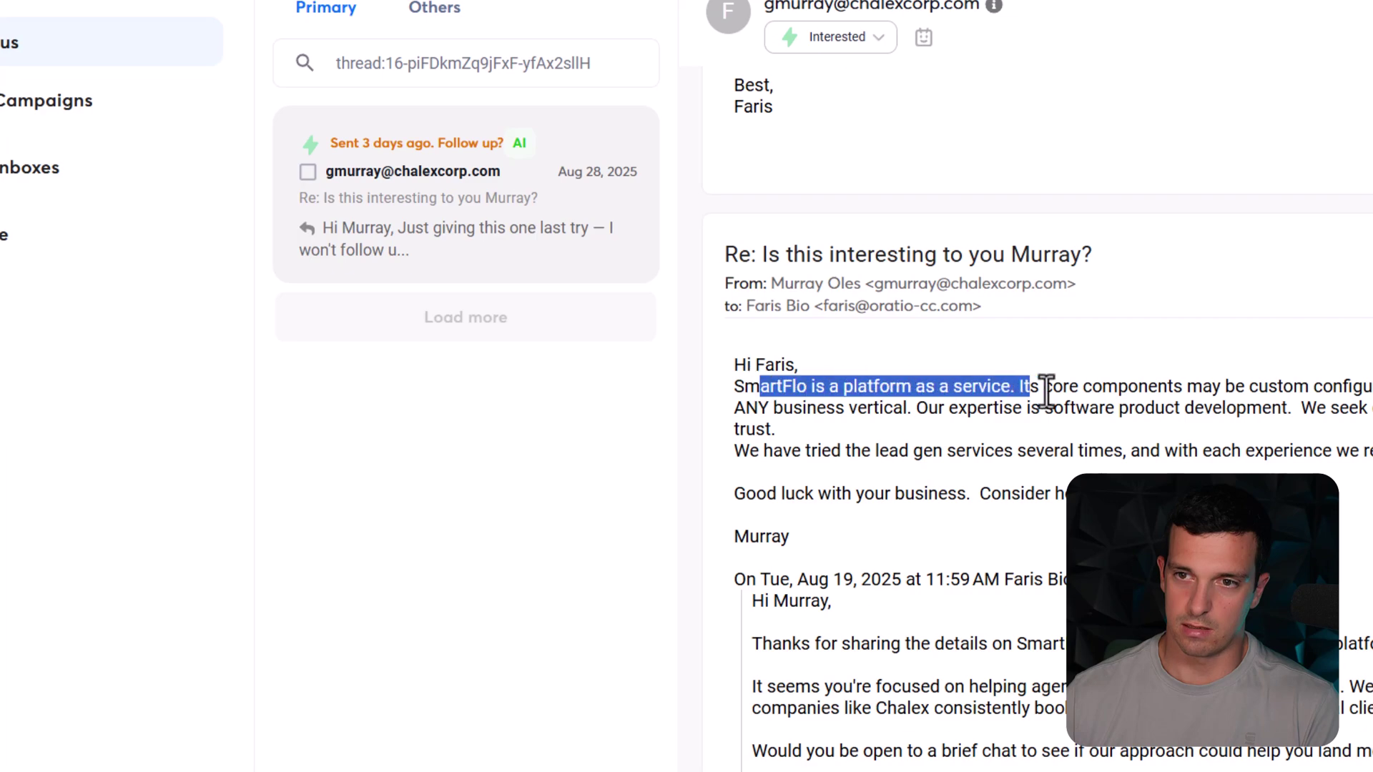
drag(1045, 392, 1332, 502)
click(1372, 518)
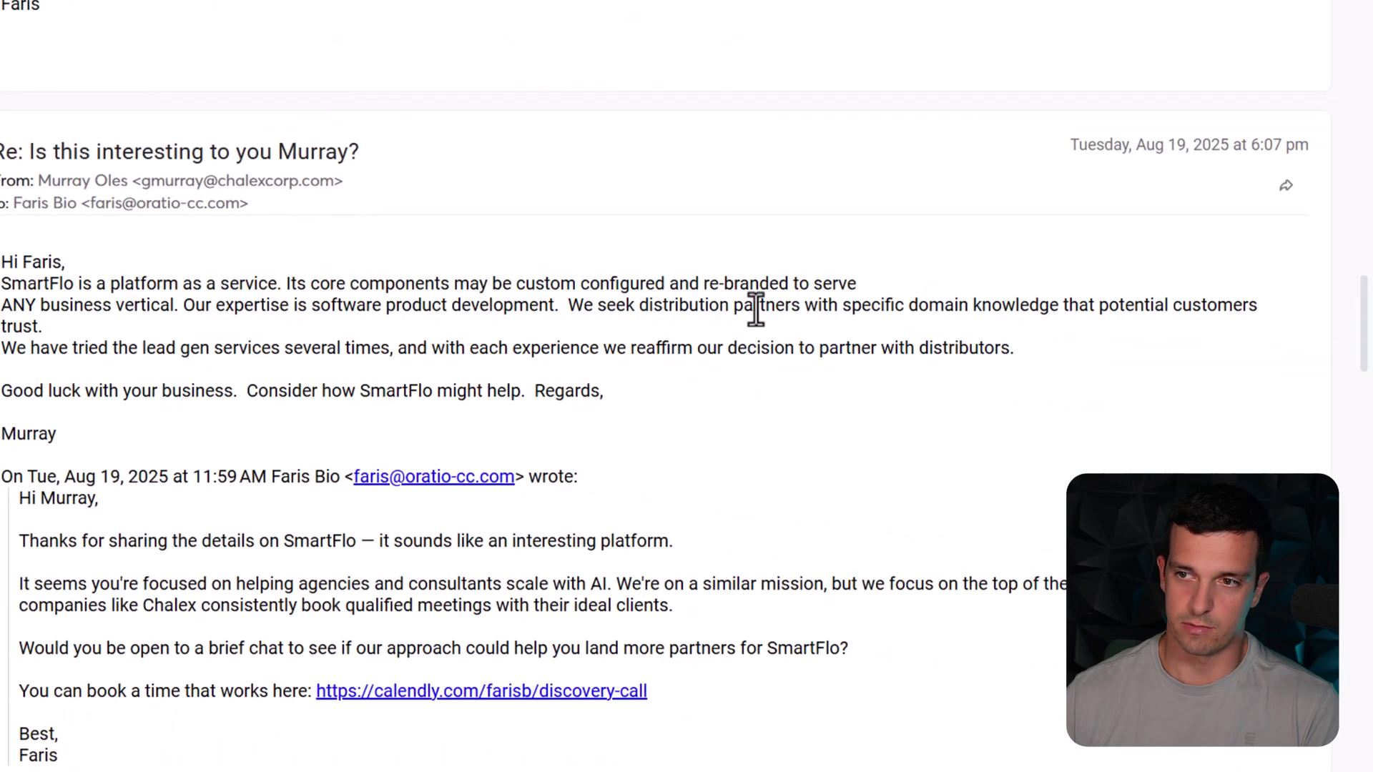
drag(582, 306, 969, 306)
click(775, 449)
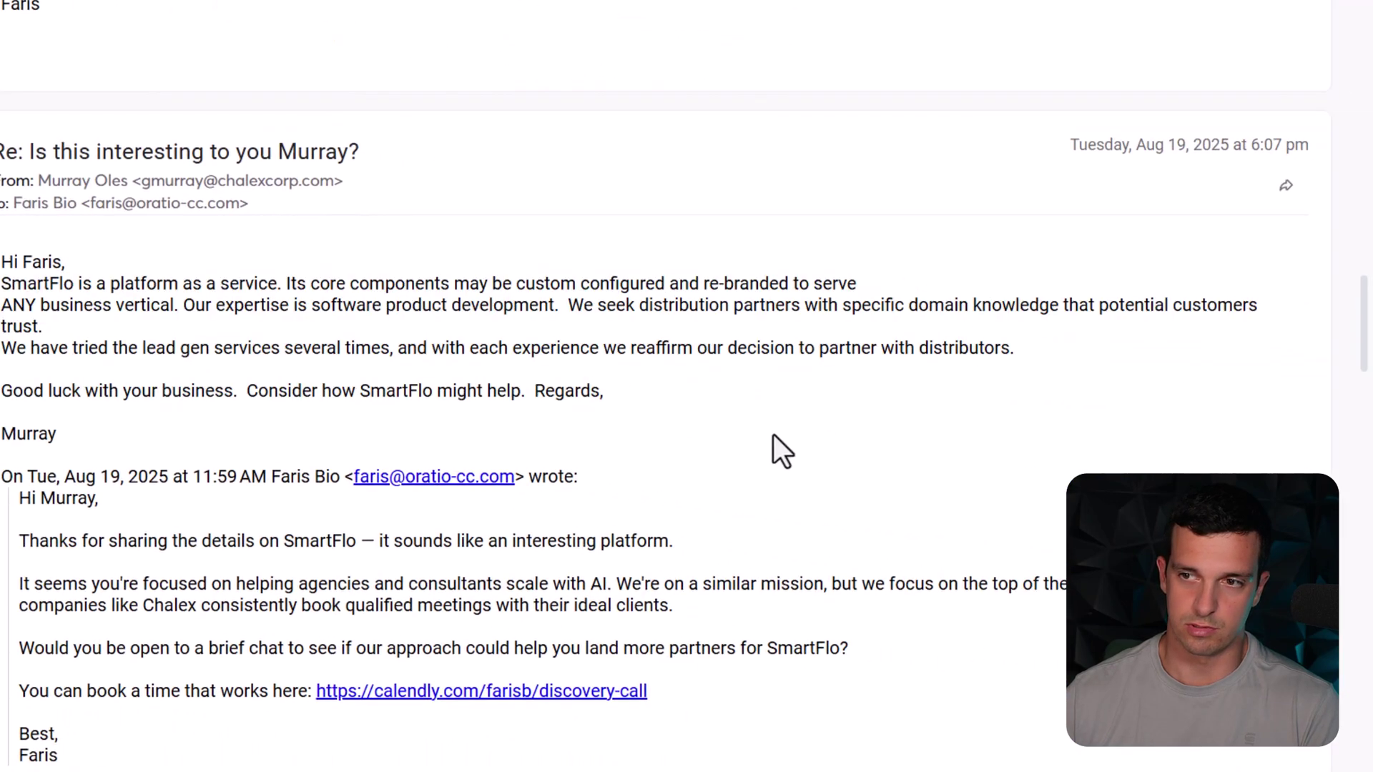
scroll(551, 459, down, 10)
drag(743, 351, 1349, 362)
drag(1056, 322, 1053, 503)
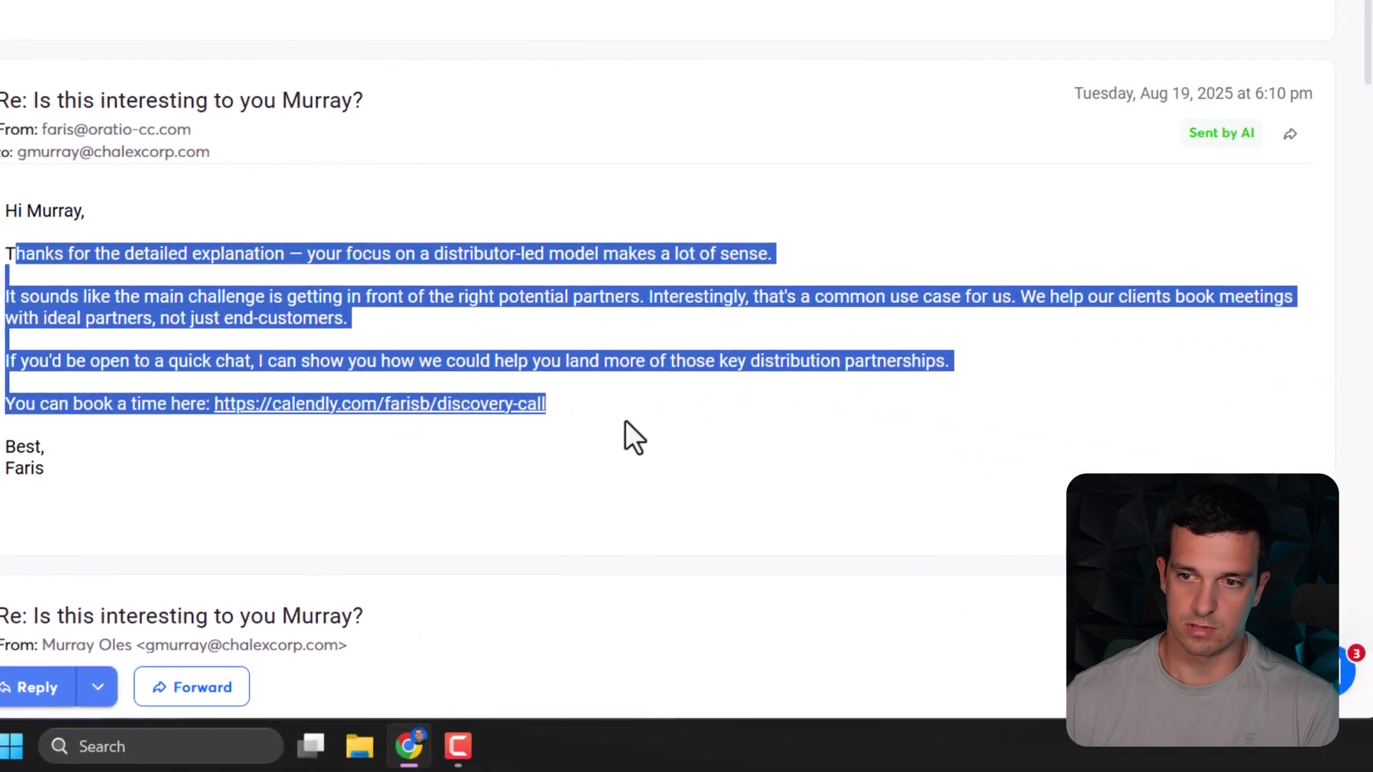
click(1053, 502)
scroll(799, 457, up, 3)
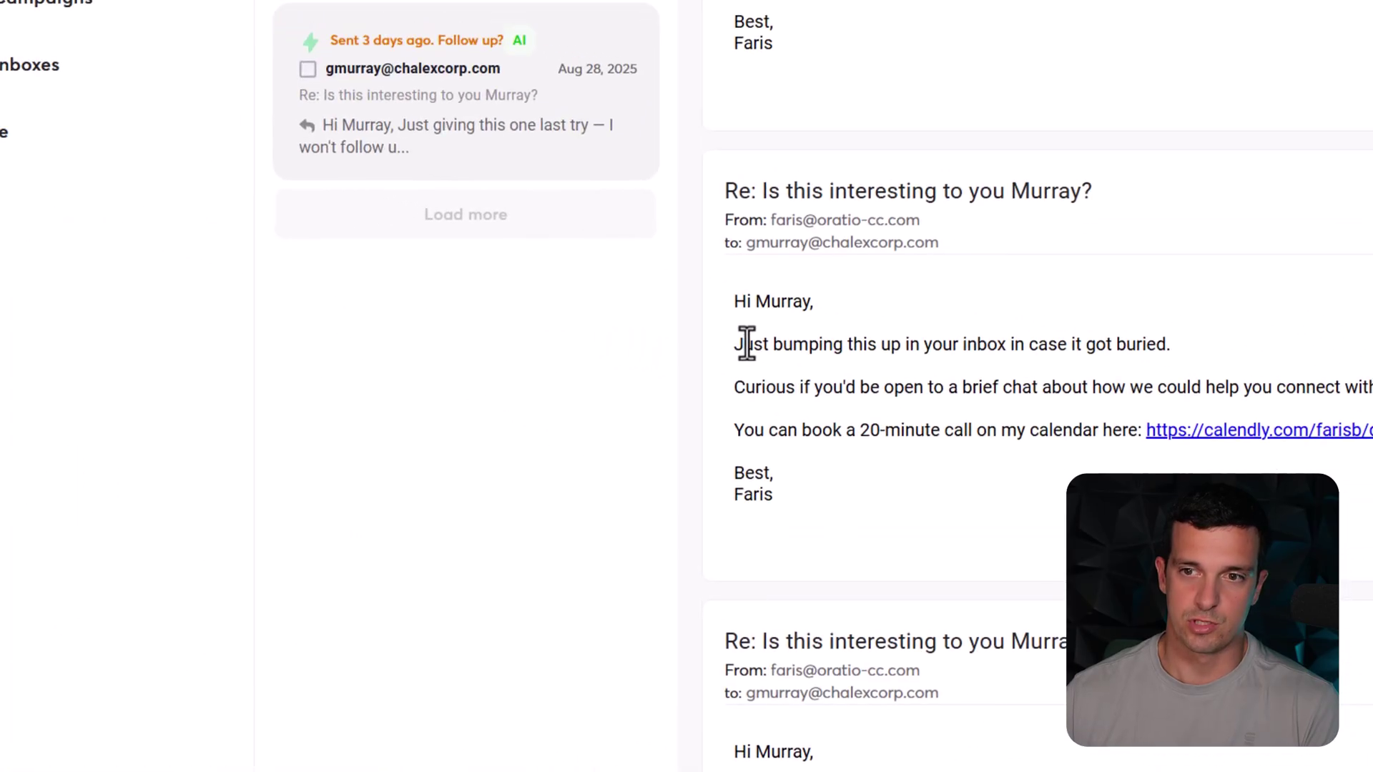
drag(496, 276, 827, 420)
click(827, 420)
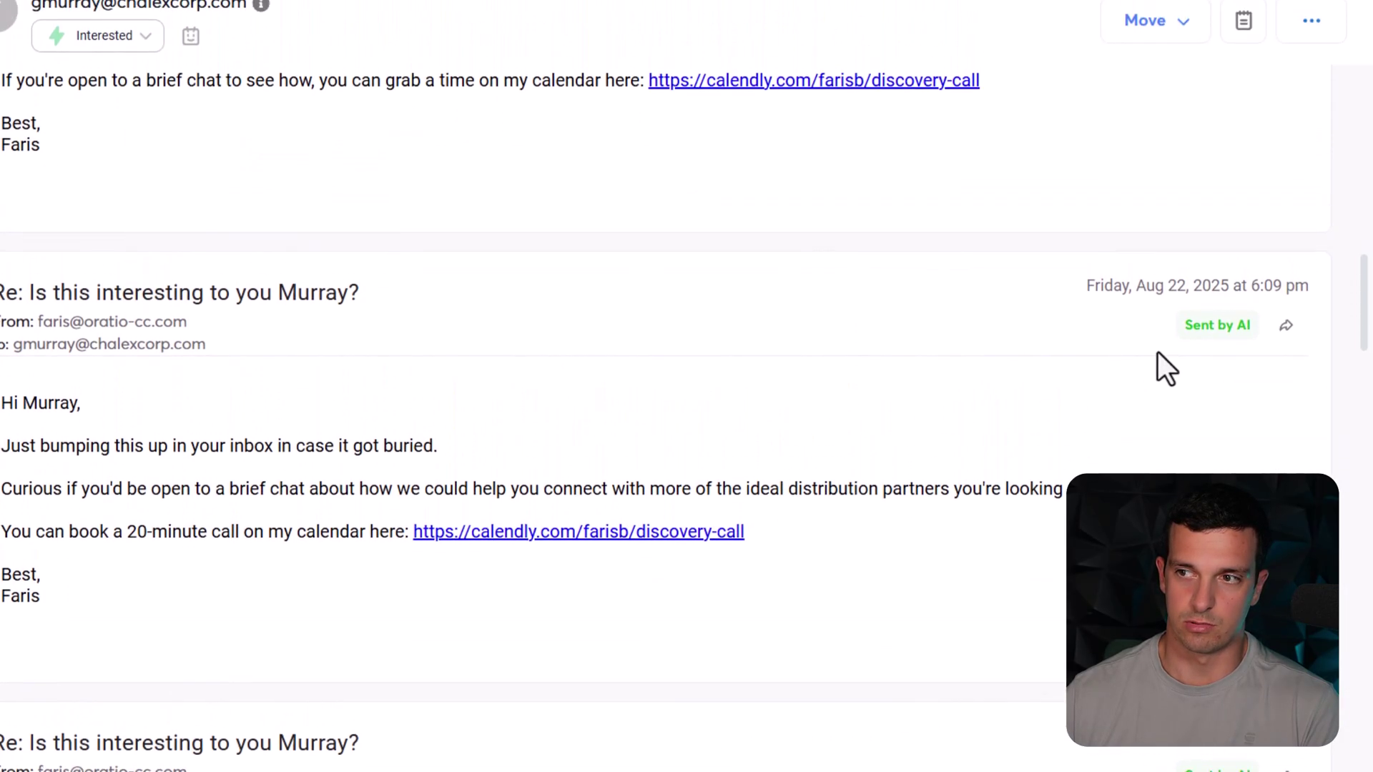
Read the AI's final follow-up and video email, then return to the agent's details page.
scroll(1155, 367, up, 5)
scroll(1137, 400, up, 6)
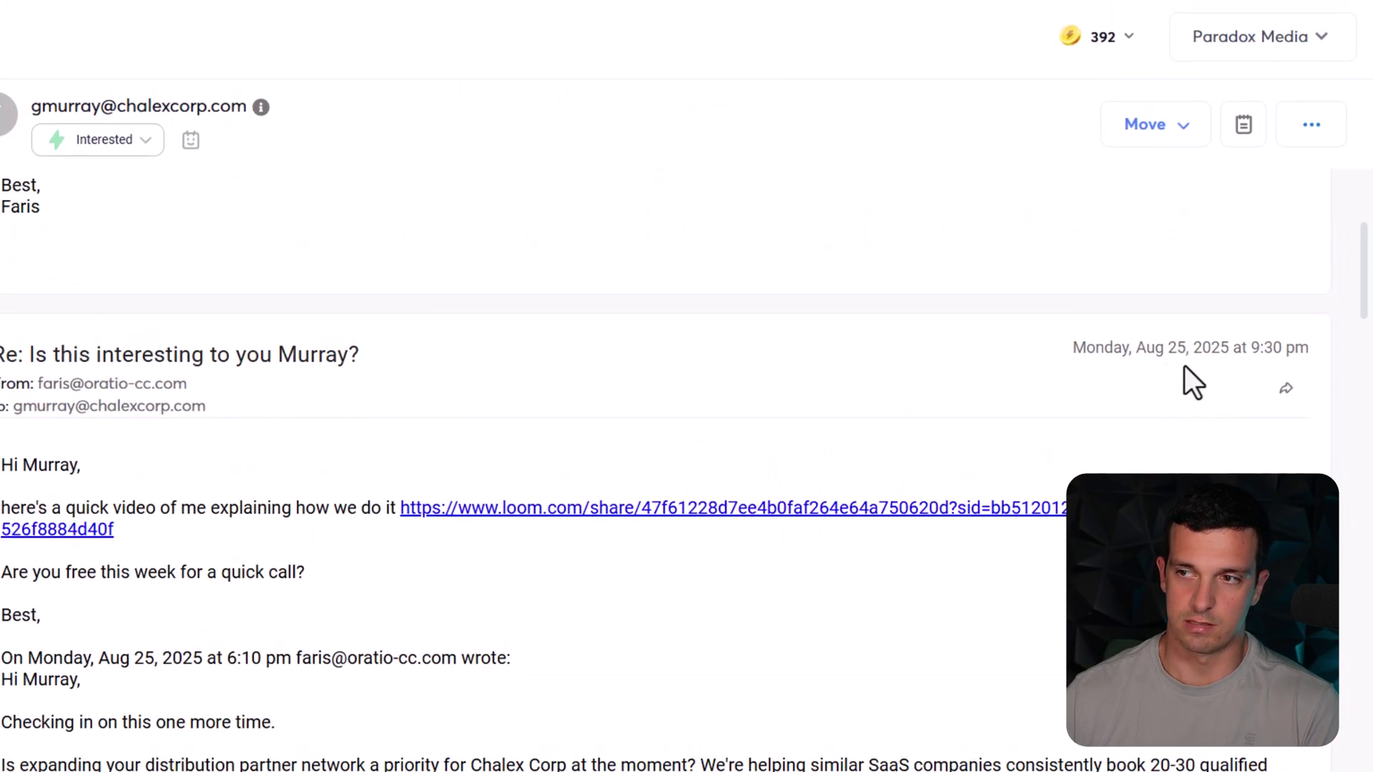
scroll(1184, 366, up, 6)
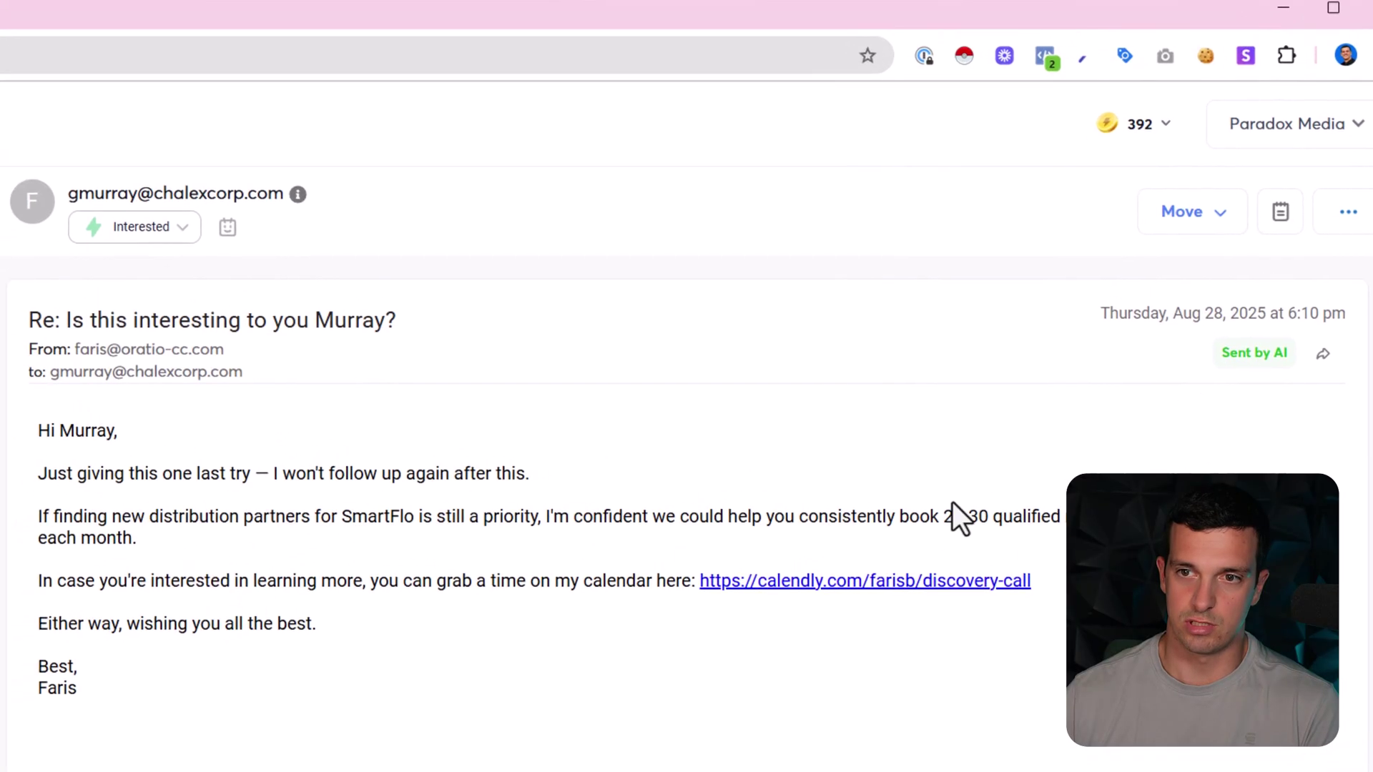
drag(285, 692, 43, 414)
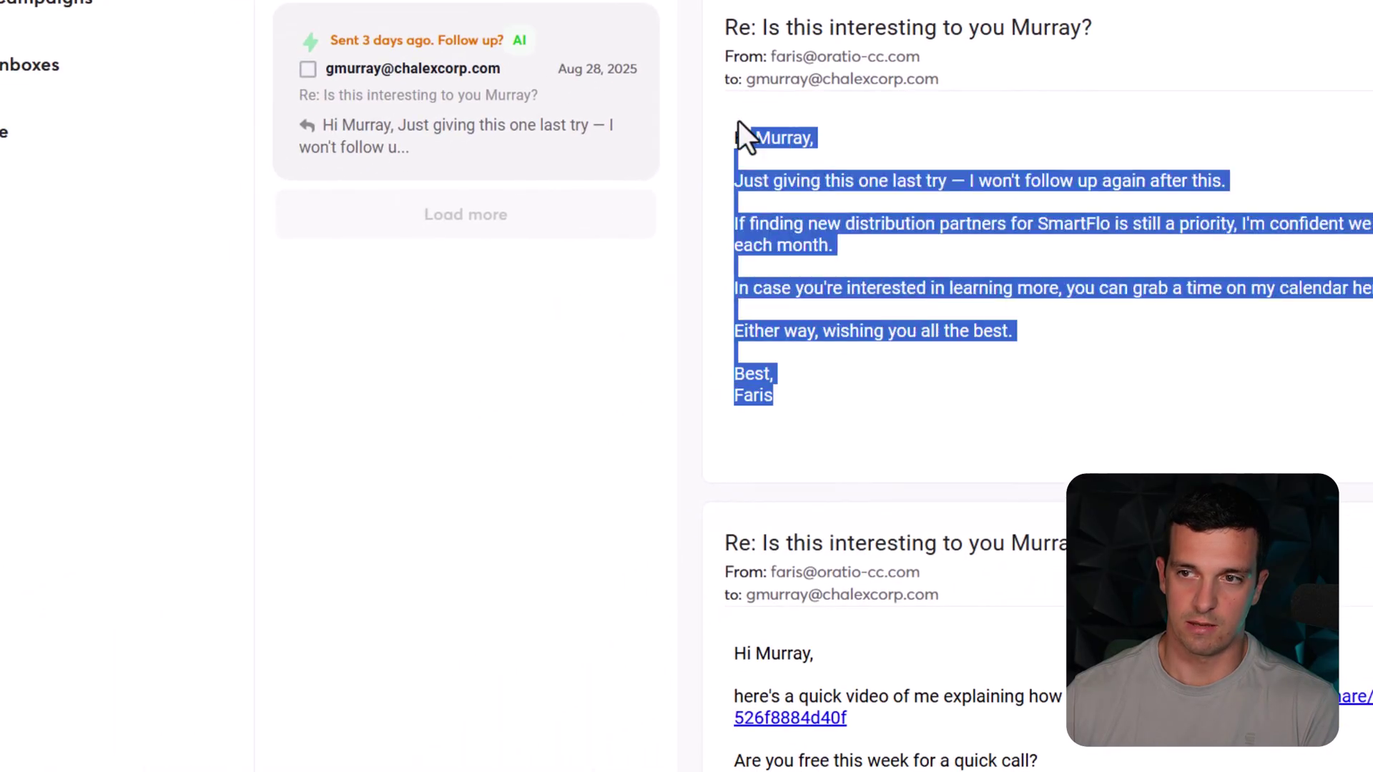
click(911, 263)
scroll(919, 461, down, 5)
drag(755, 340, 975, 473)
click(976, 477)
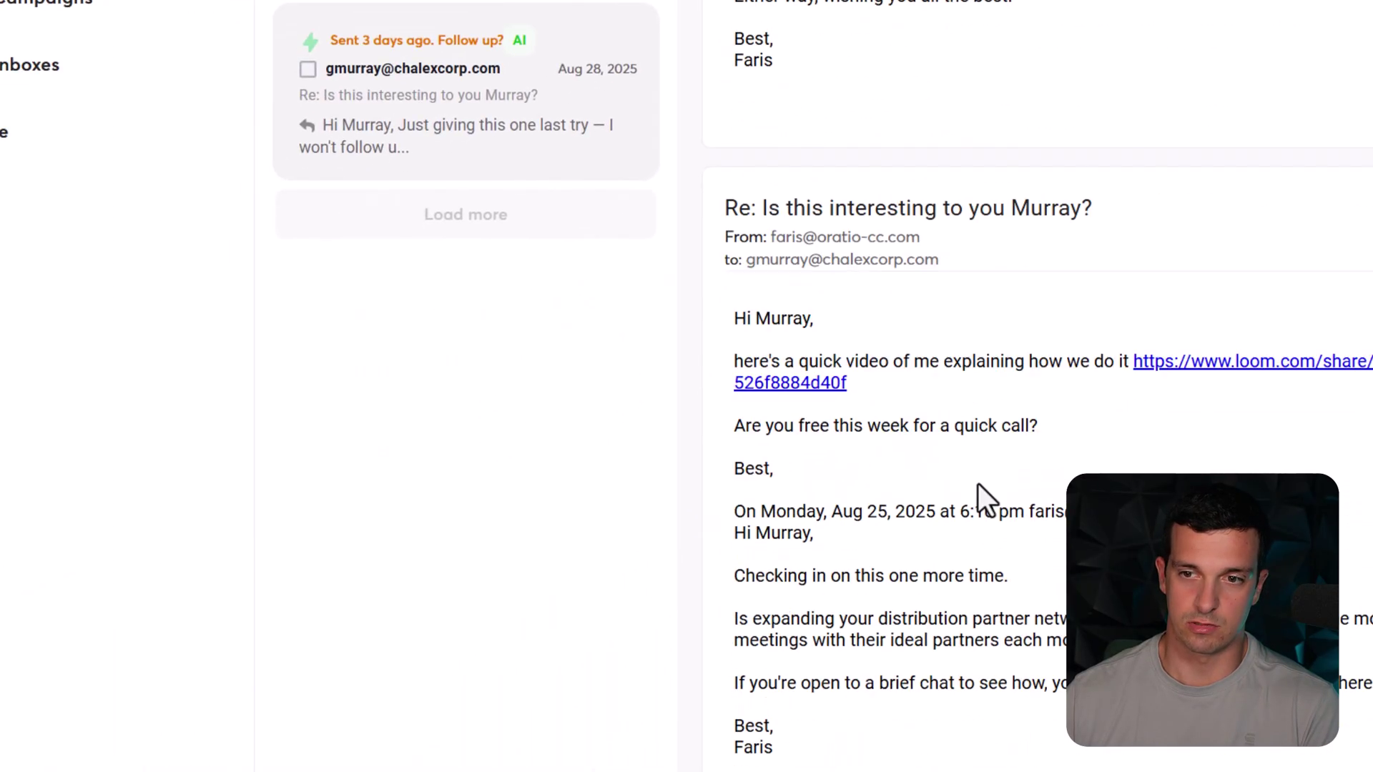
scroll(1044, 453, up, 5)
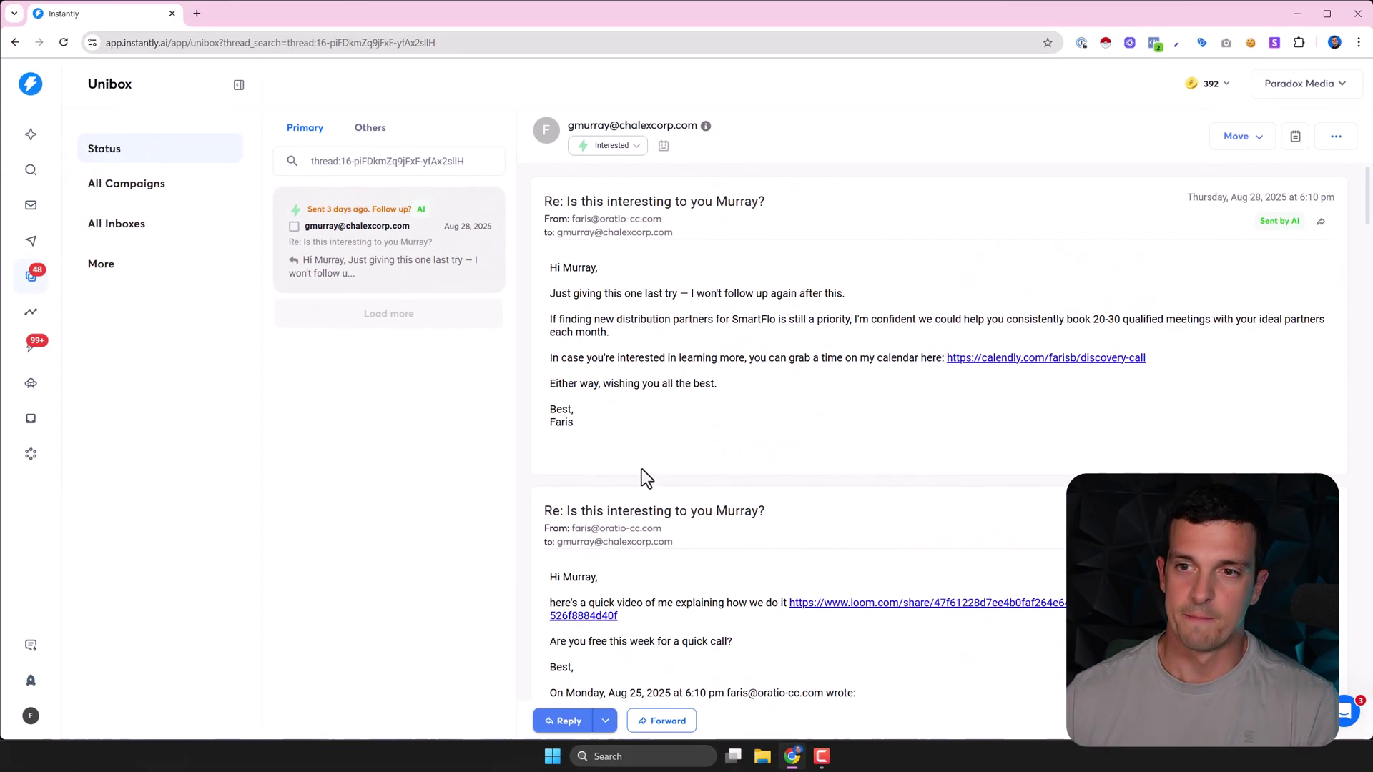
click(14, 43)
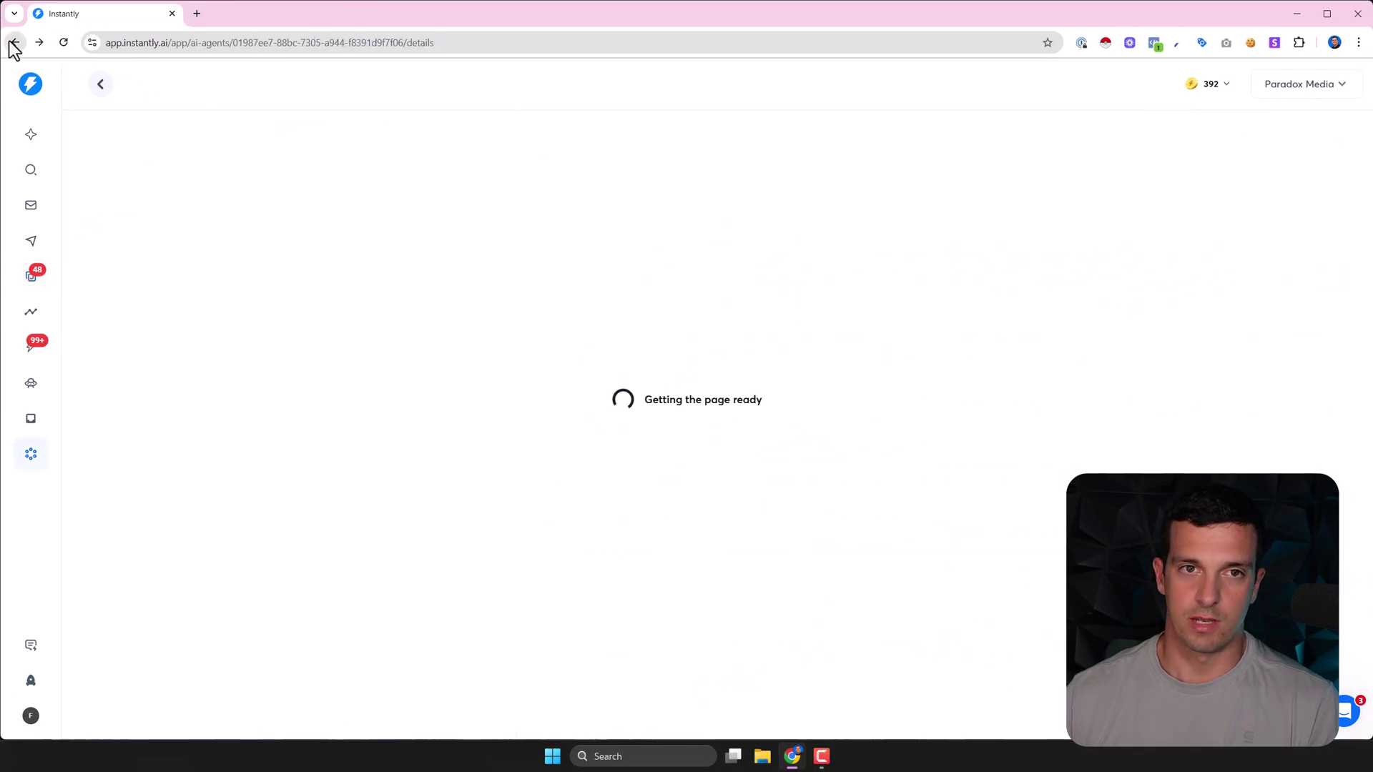
scroll(1089, 422, down, 3)
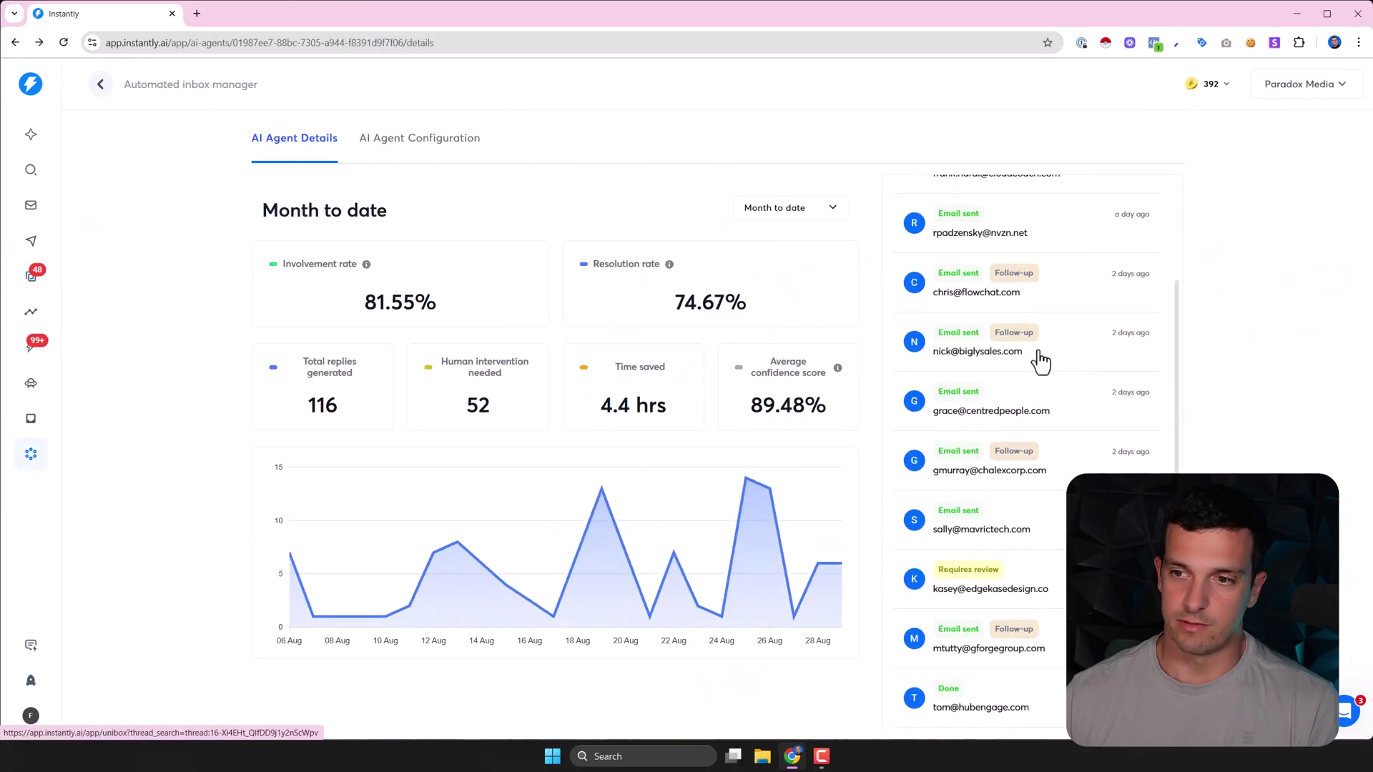
Open the Requires review lead's thread in Unibox and read their unsubscribe request.
scroll(1094, 429, down, 4)
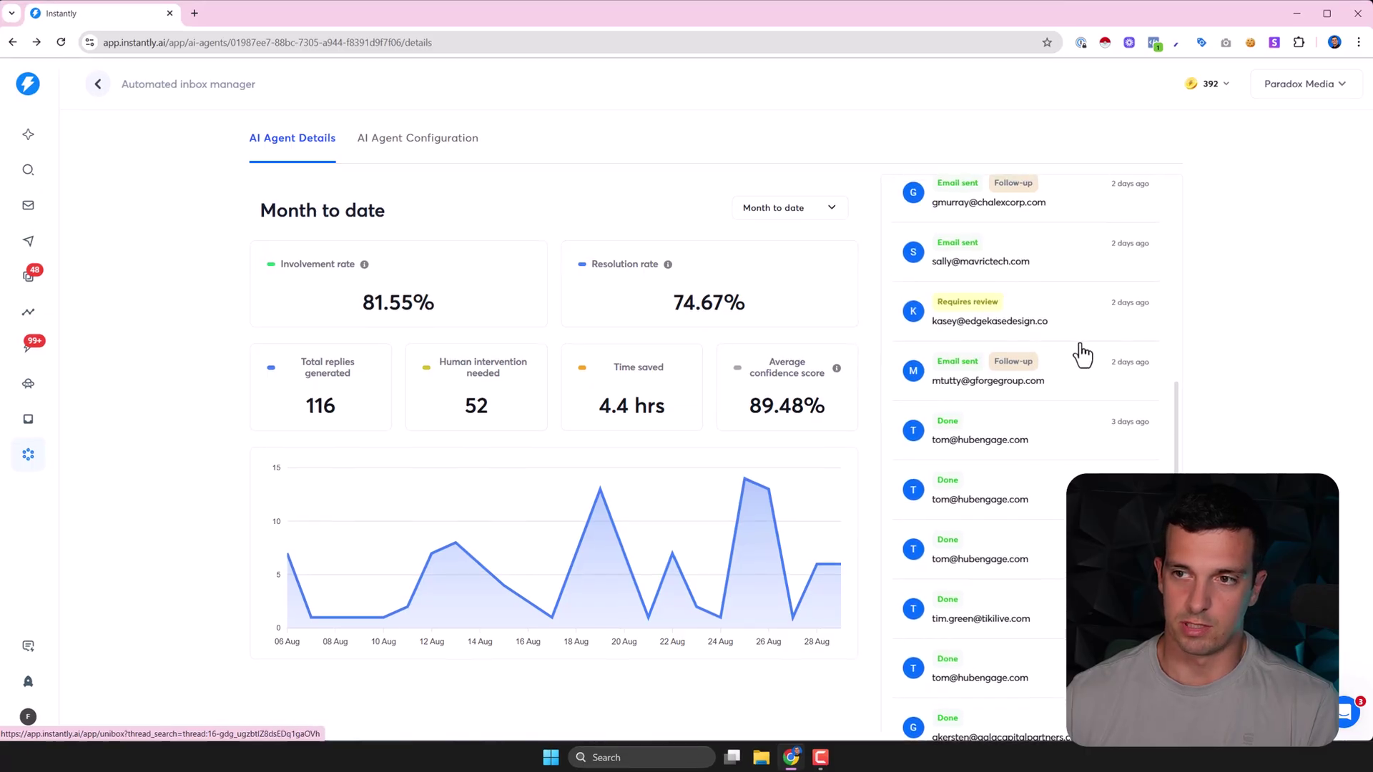
click(1032, 322)
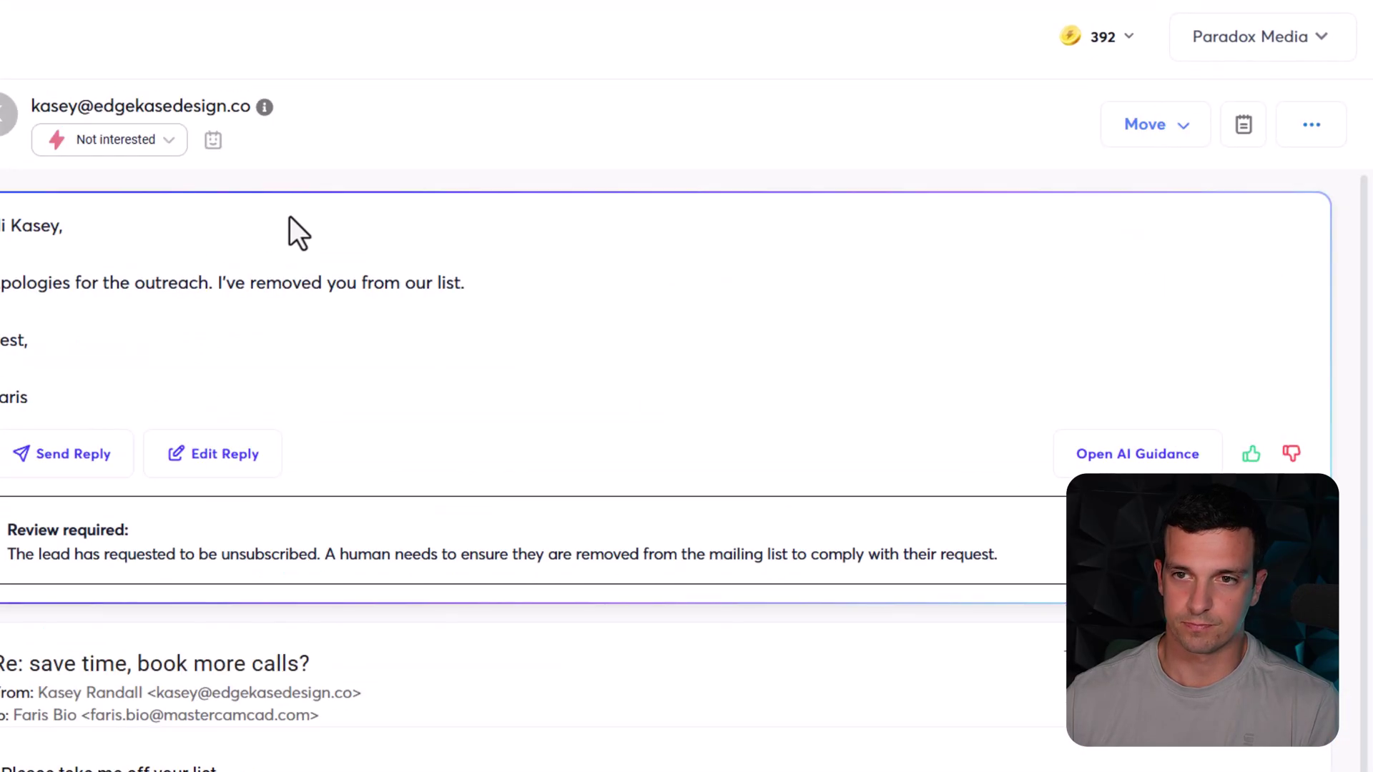
scroll(36, 485, down, 5)
drag(26, 449, 309, 493)
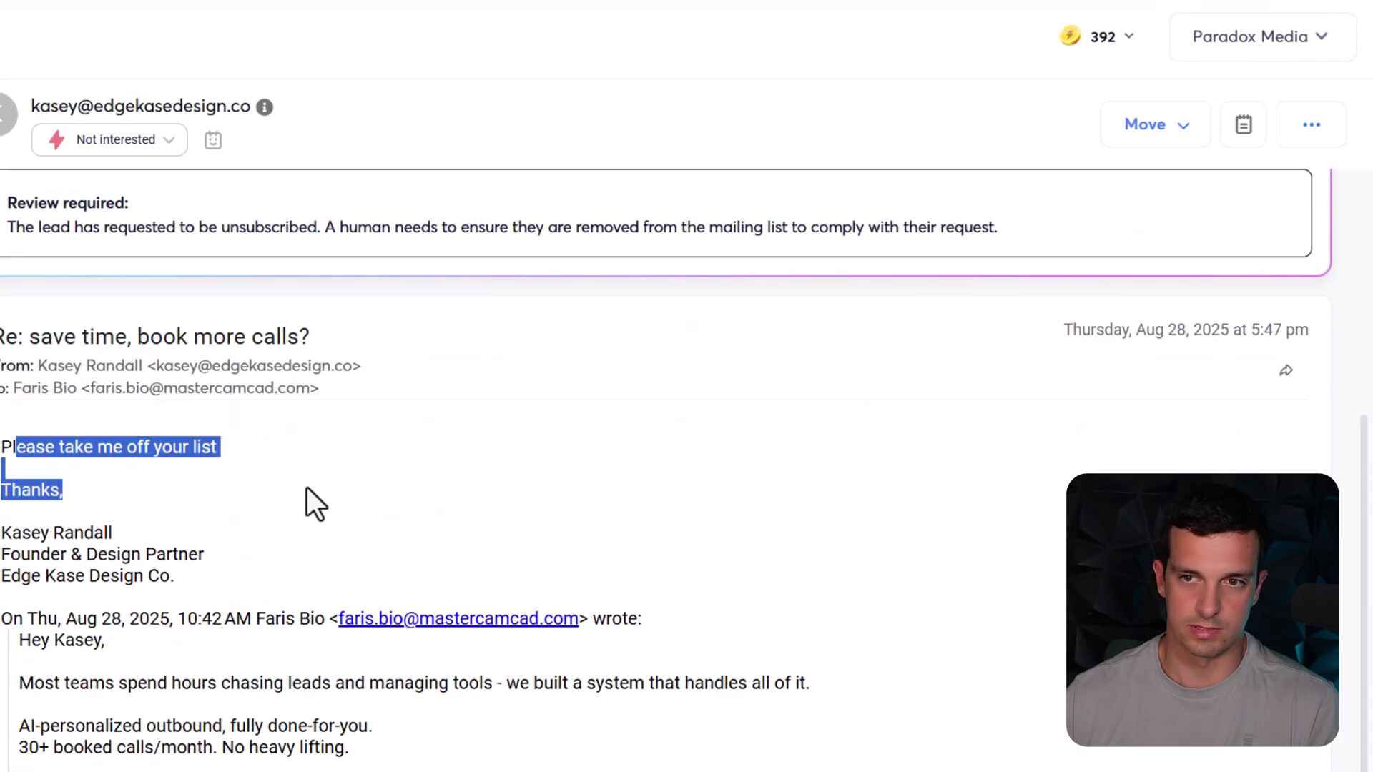
click(324, 510)
Read the AI's unsent list-removal draft, then open and close the workspace list.
scroll(324, 510, up, 5)
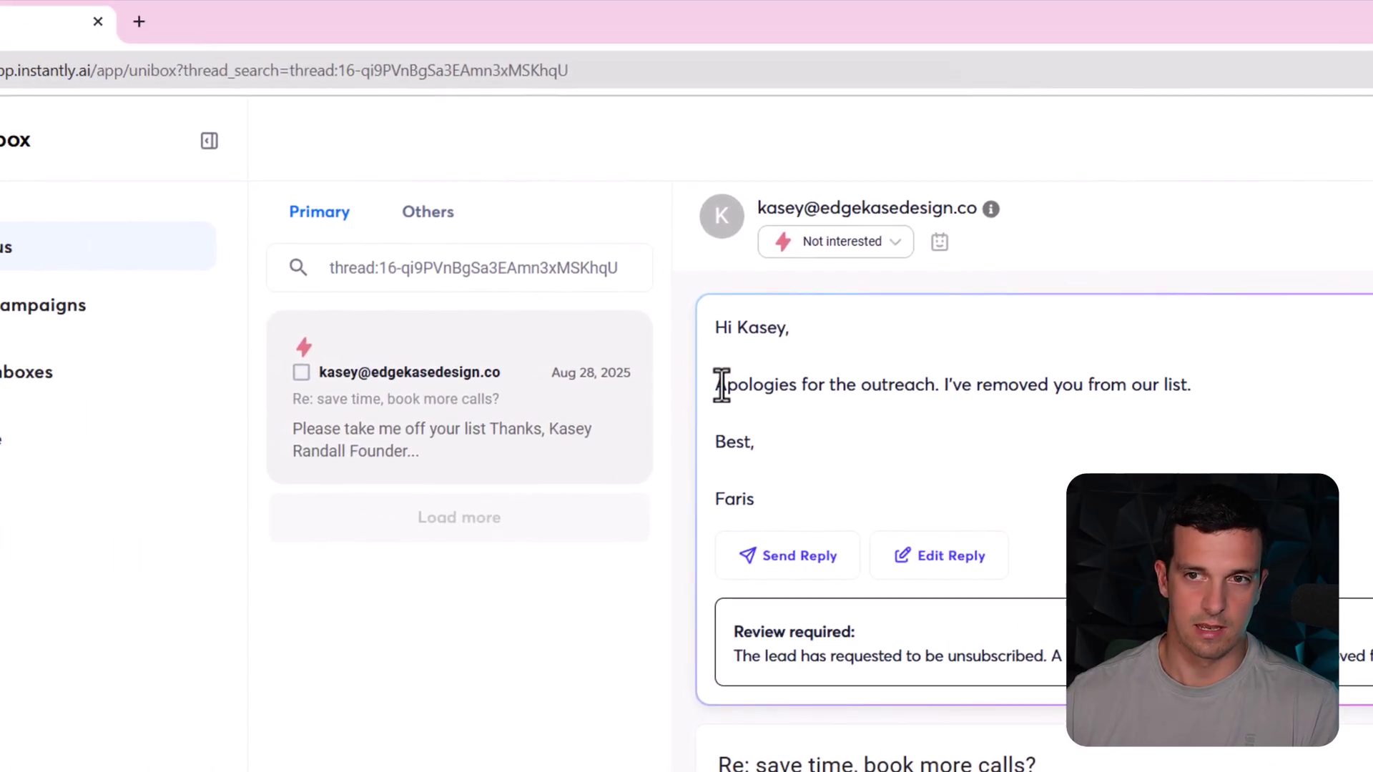
drag(720, 384, 1245, 415)
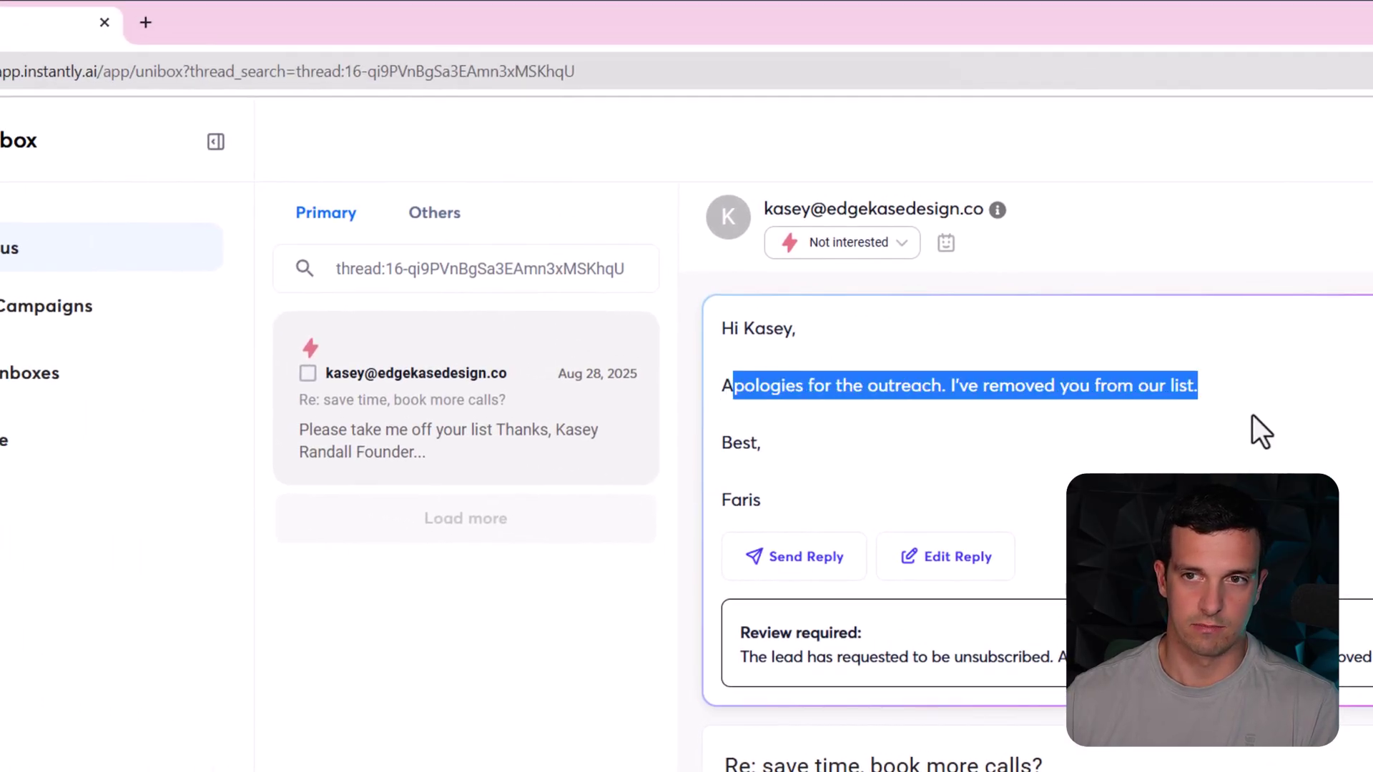
click(1106, 434)
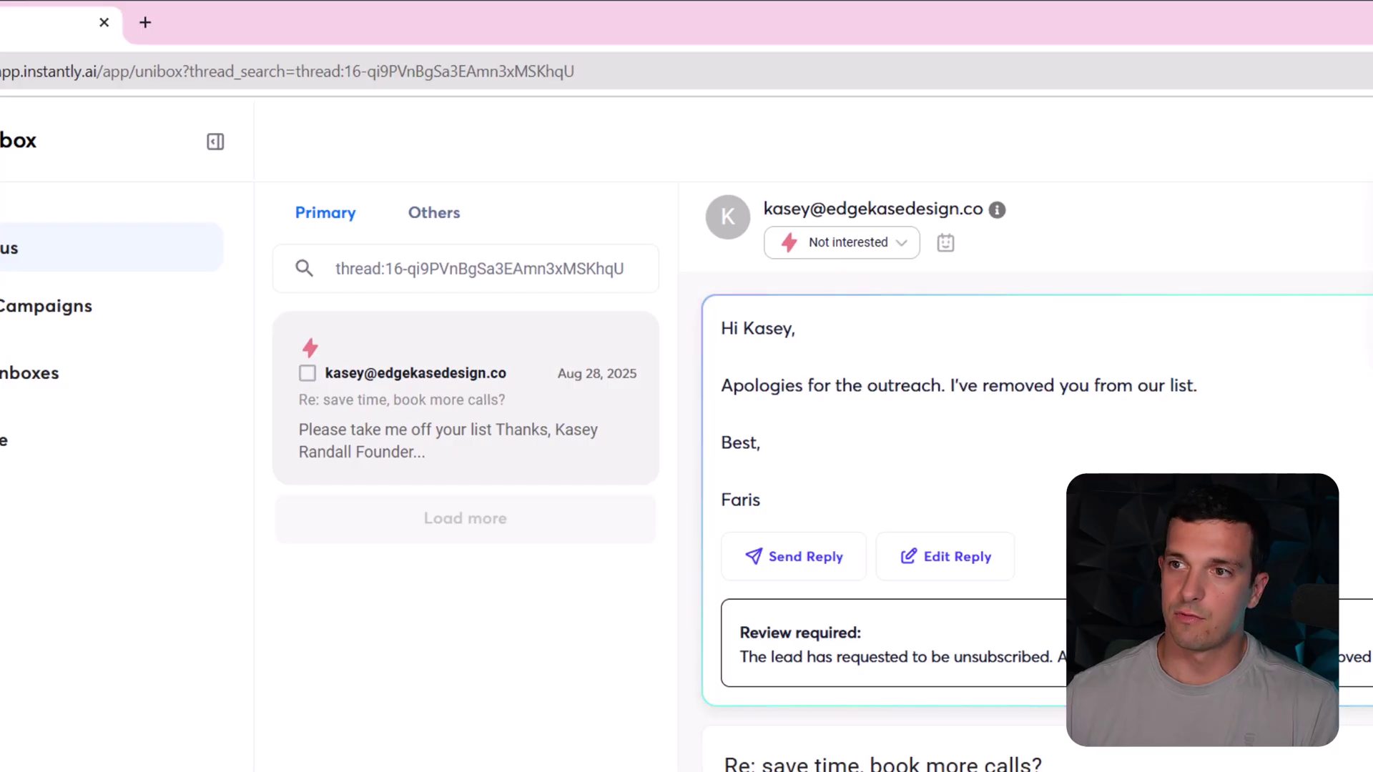
click(1201, 140)
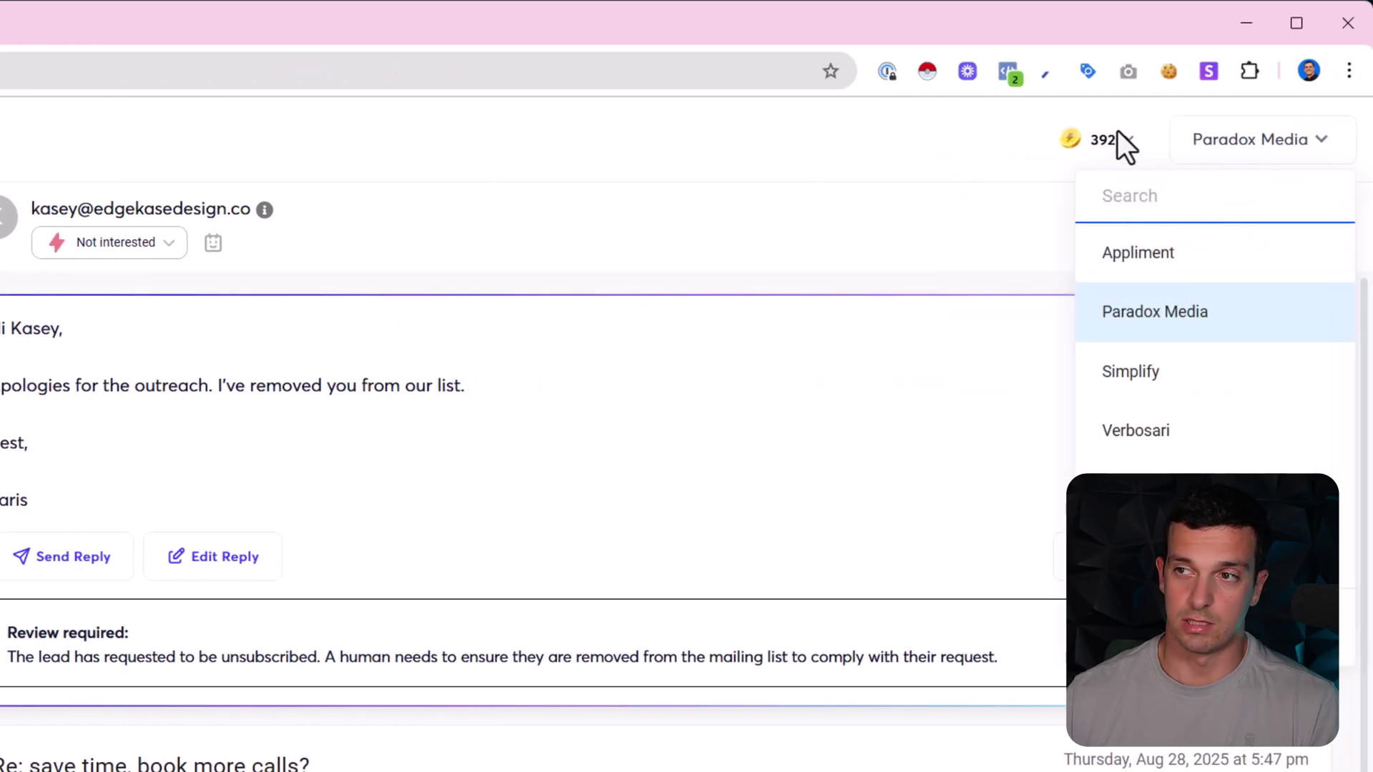
click(771, 189)
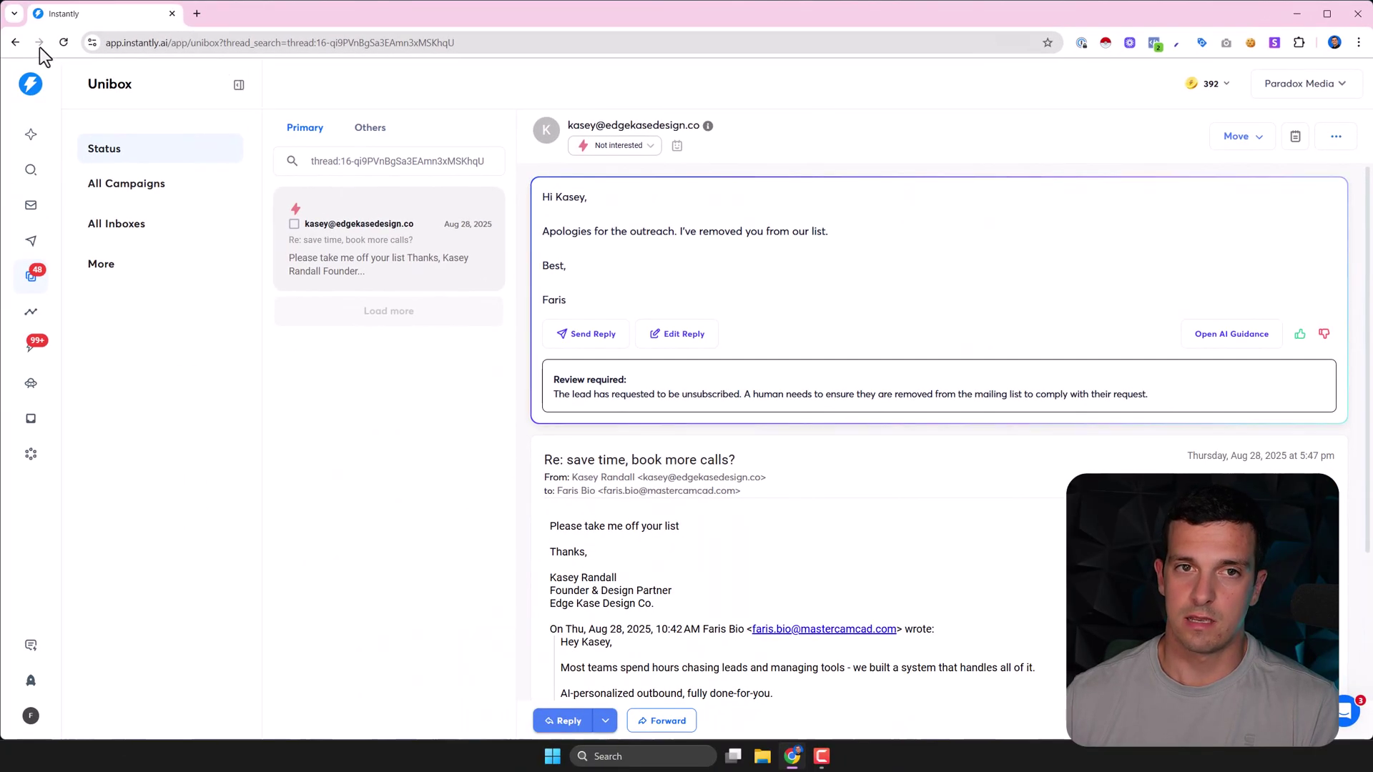
Return to the agent's details page and switch to its AI Agent Configuration tab.
click(15, 43)
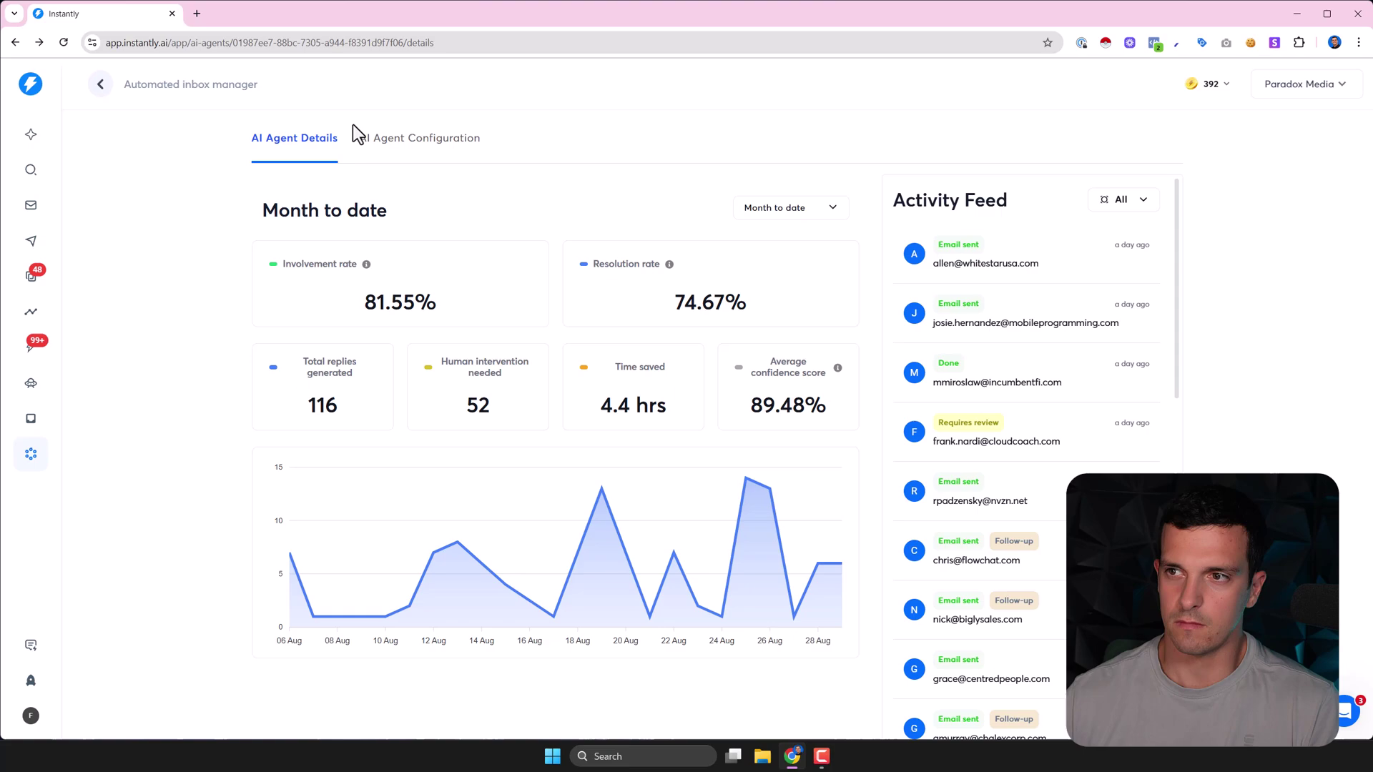
click(437, 140)
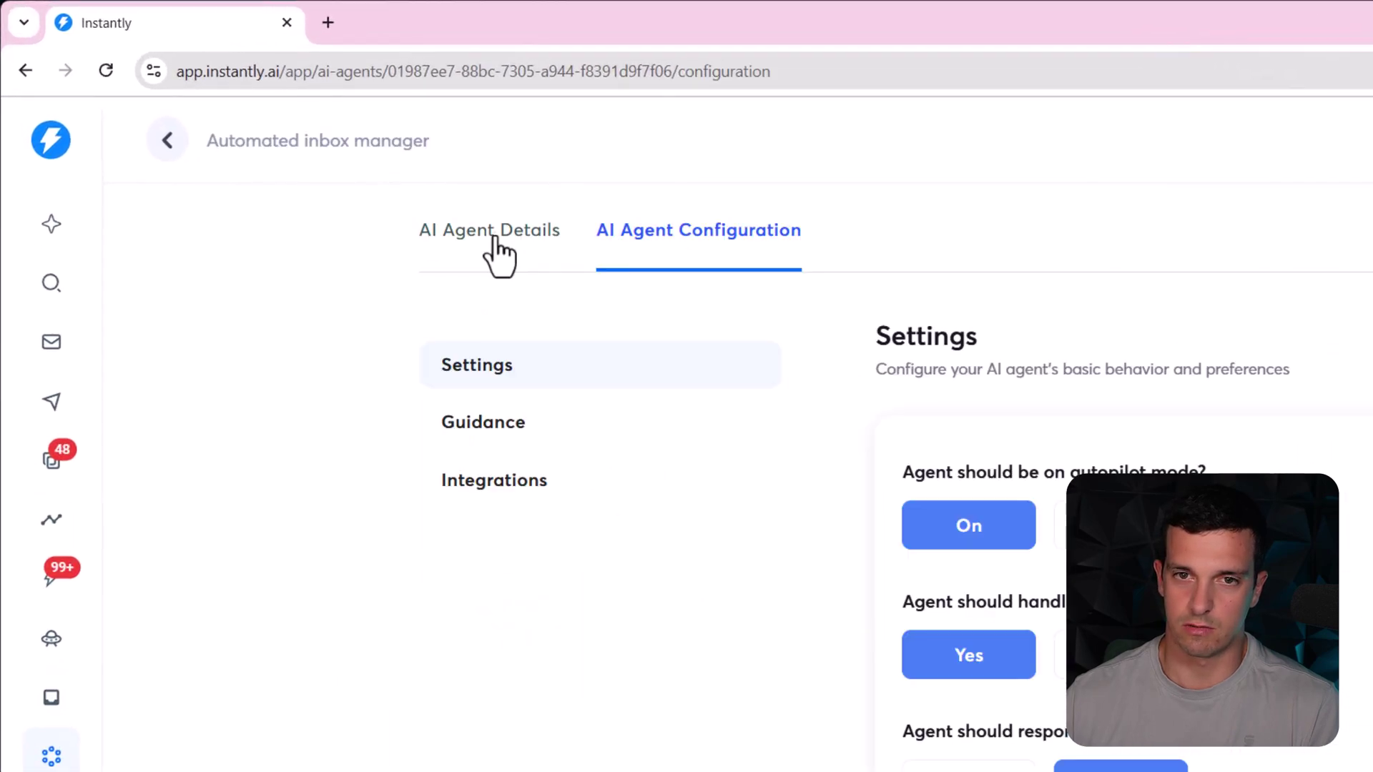
click(495, 240)
click(704, 246)
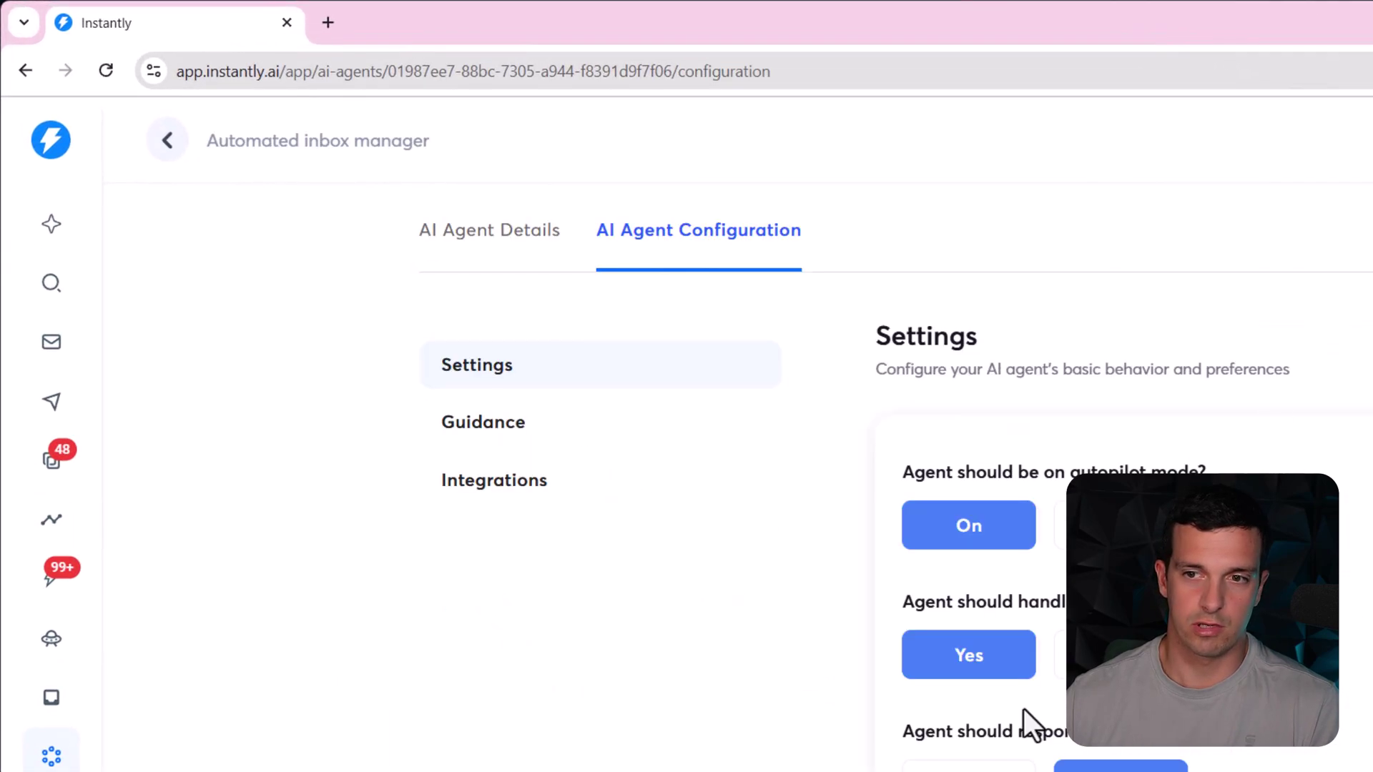
Scroll through Settings, Guidance and Integrations, expanding Context and clarification and Handover and escalation guidance.
scroll(1027, 723, down, 15)
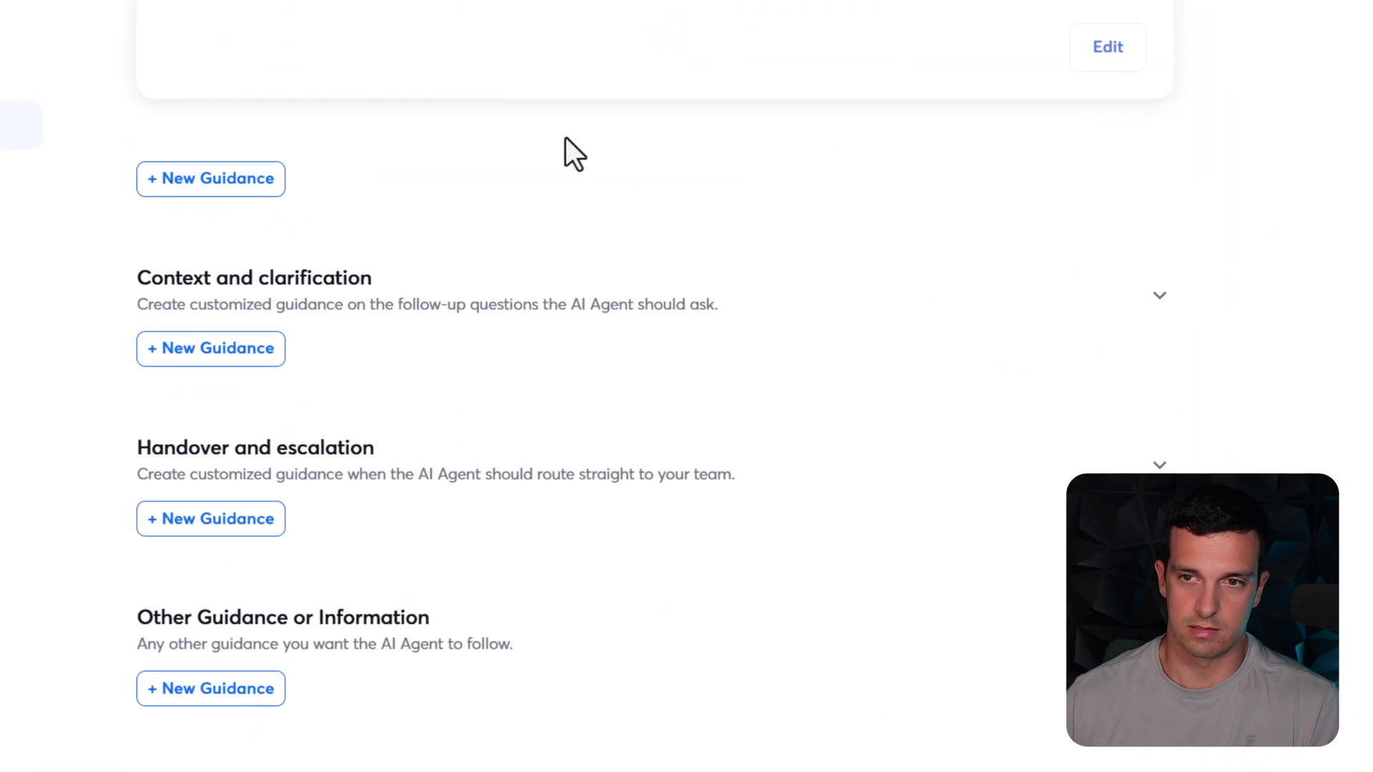
click(1058, 322)
scroll(1013, 500, down, 4)
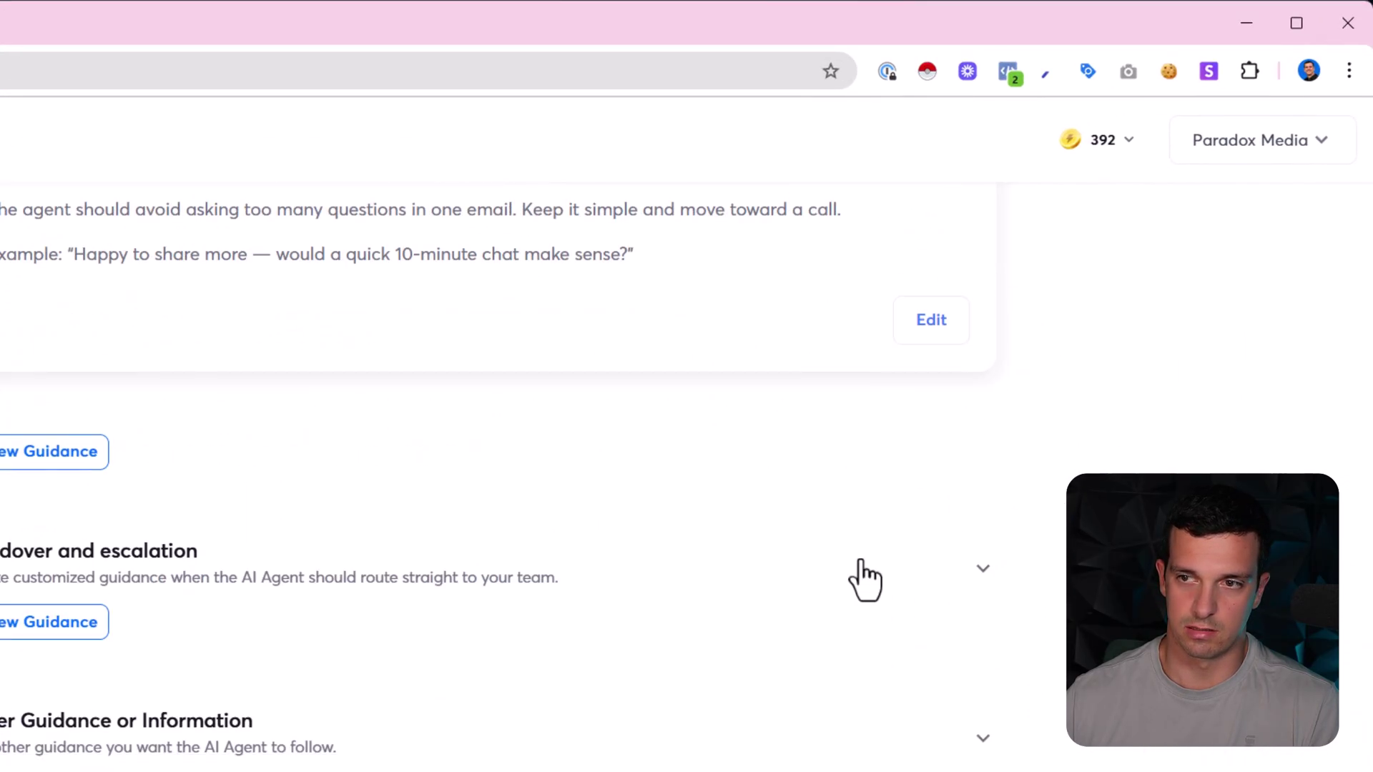
click(861, 565)
scroll(715, 680, down, 10)
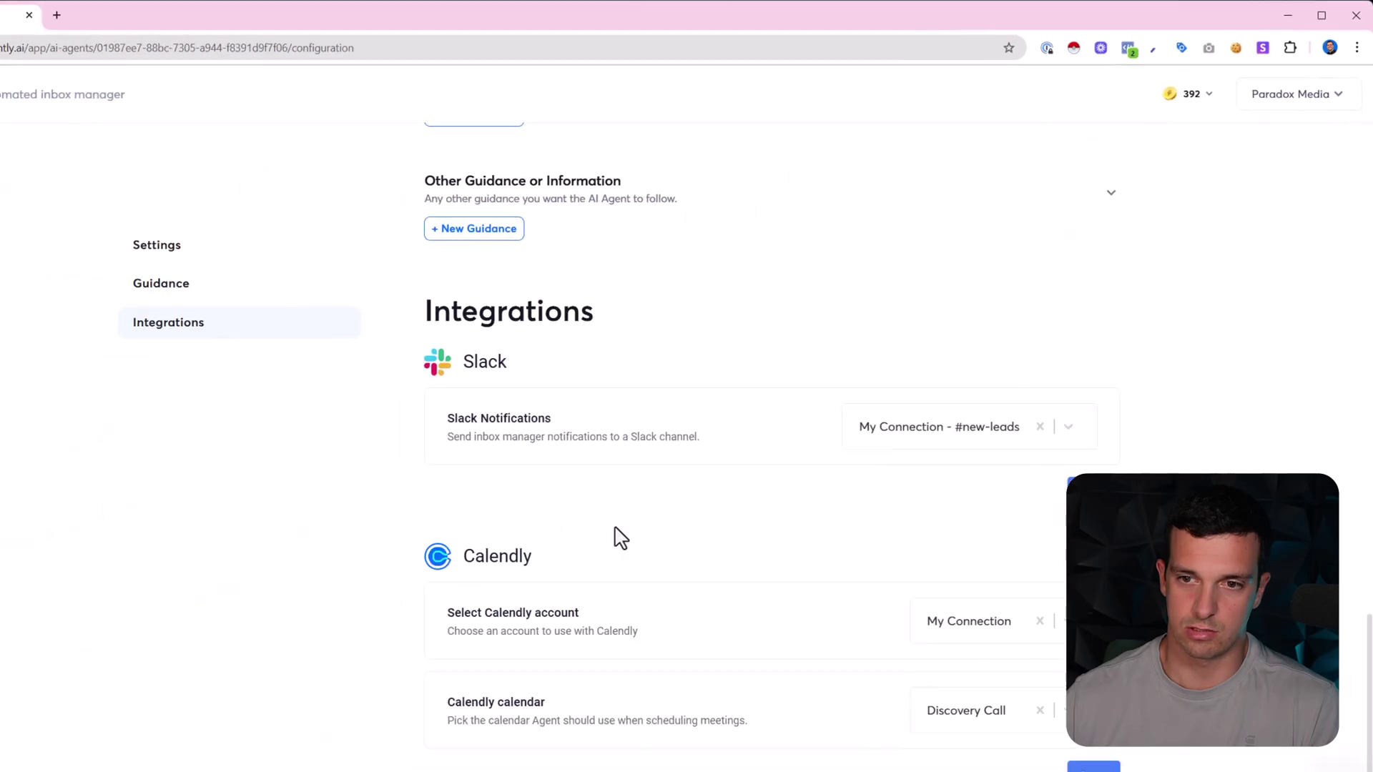
scroll(208, 401, up, 15)
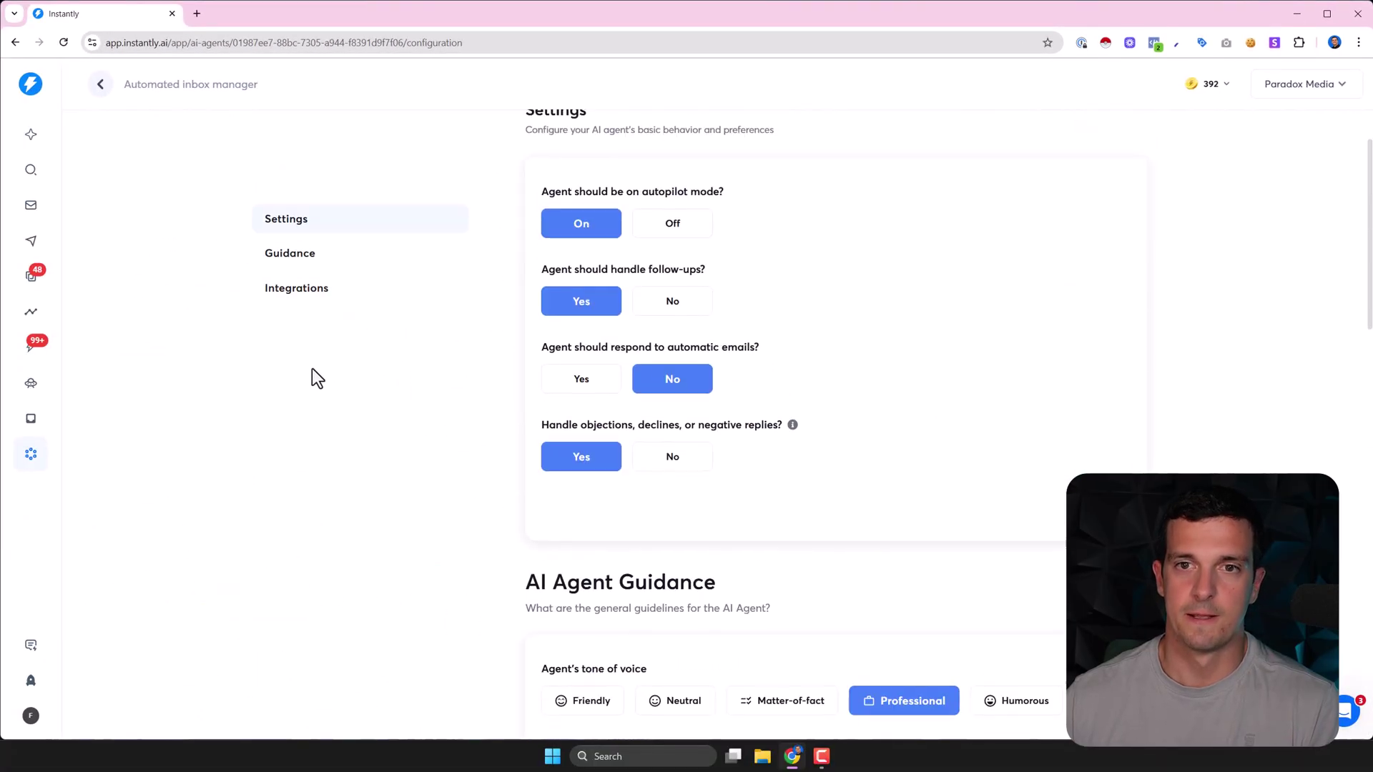
scroll(312, 368, up, 1)
Bring back the agent's stats, then open Billing > Instantly Credits from the 392-credit badge.
click(290, 137)
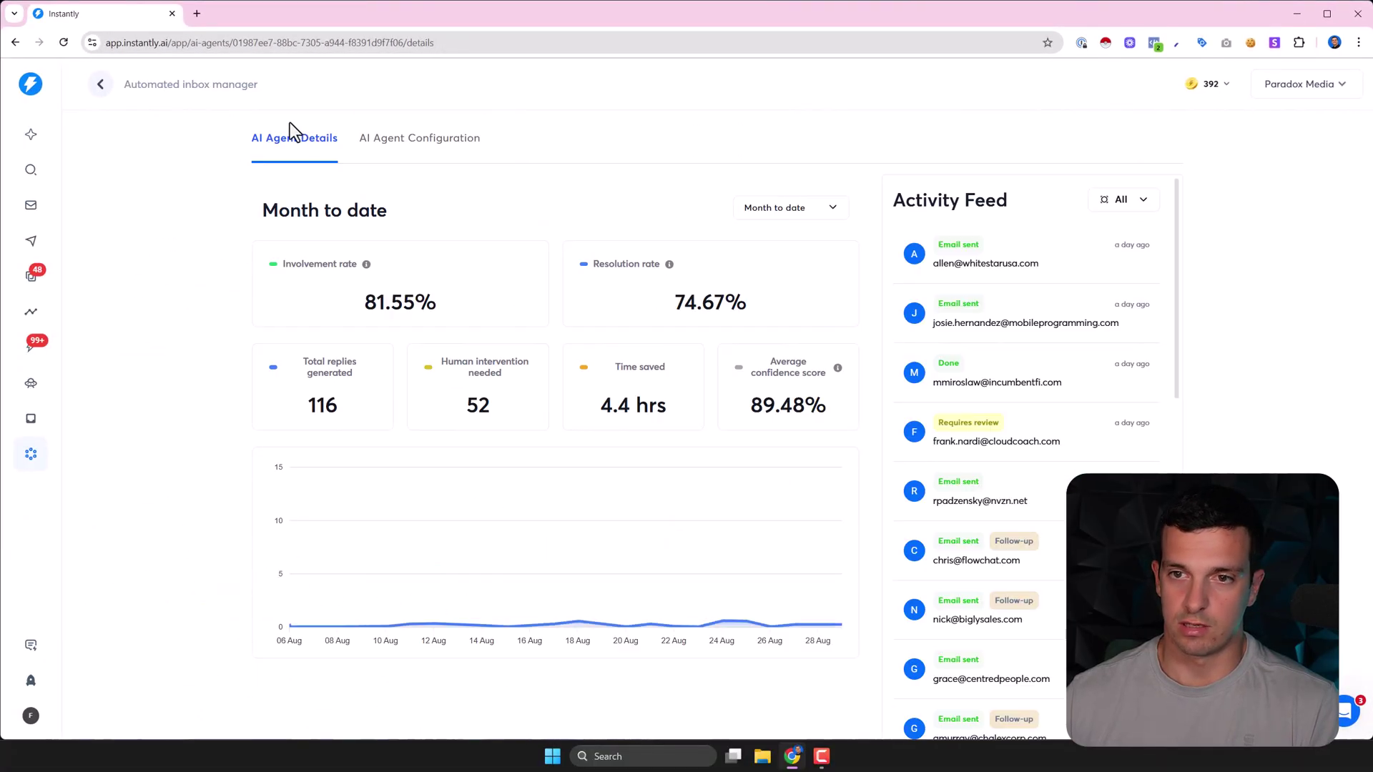
click(1299, 83)
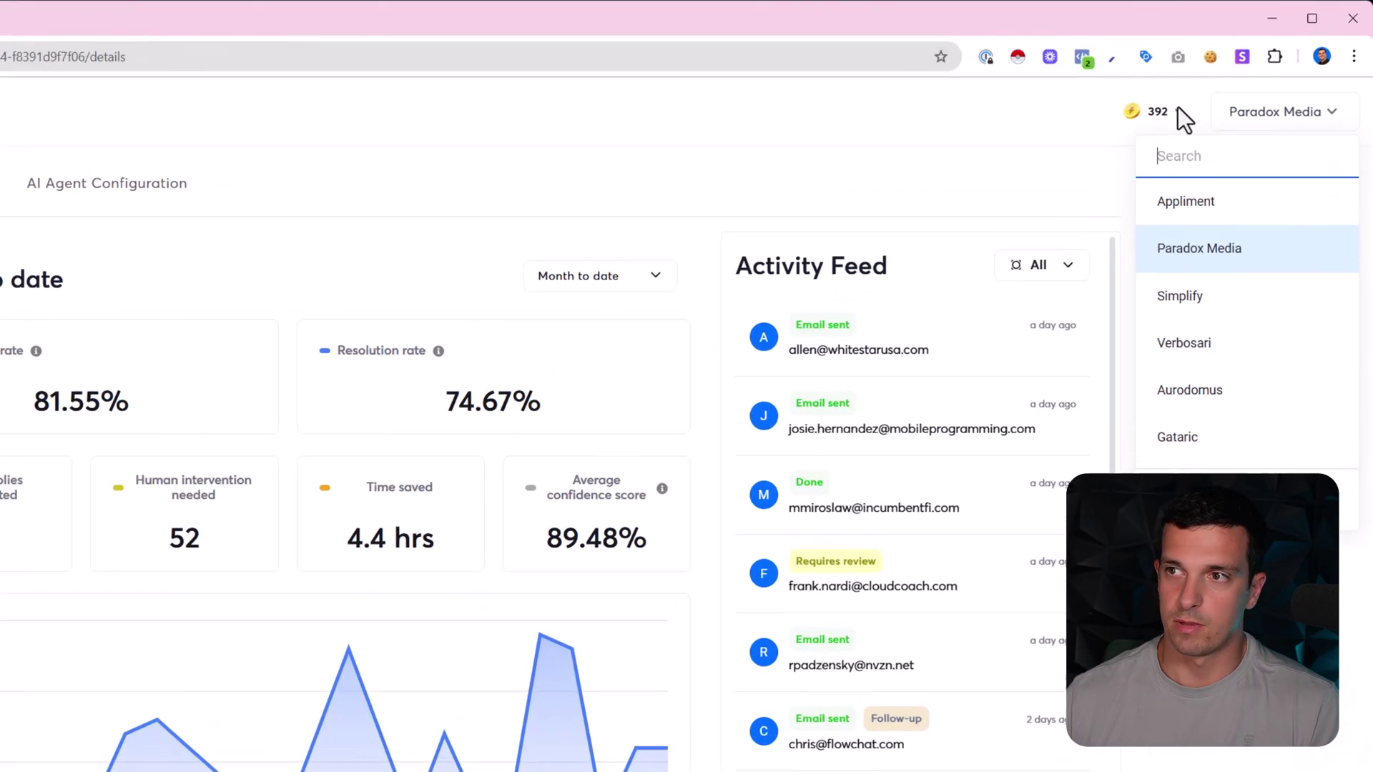
click(1208, 85)
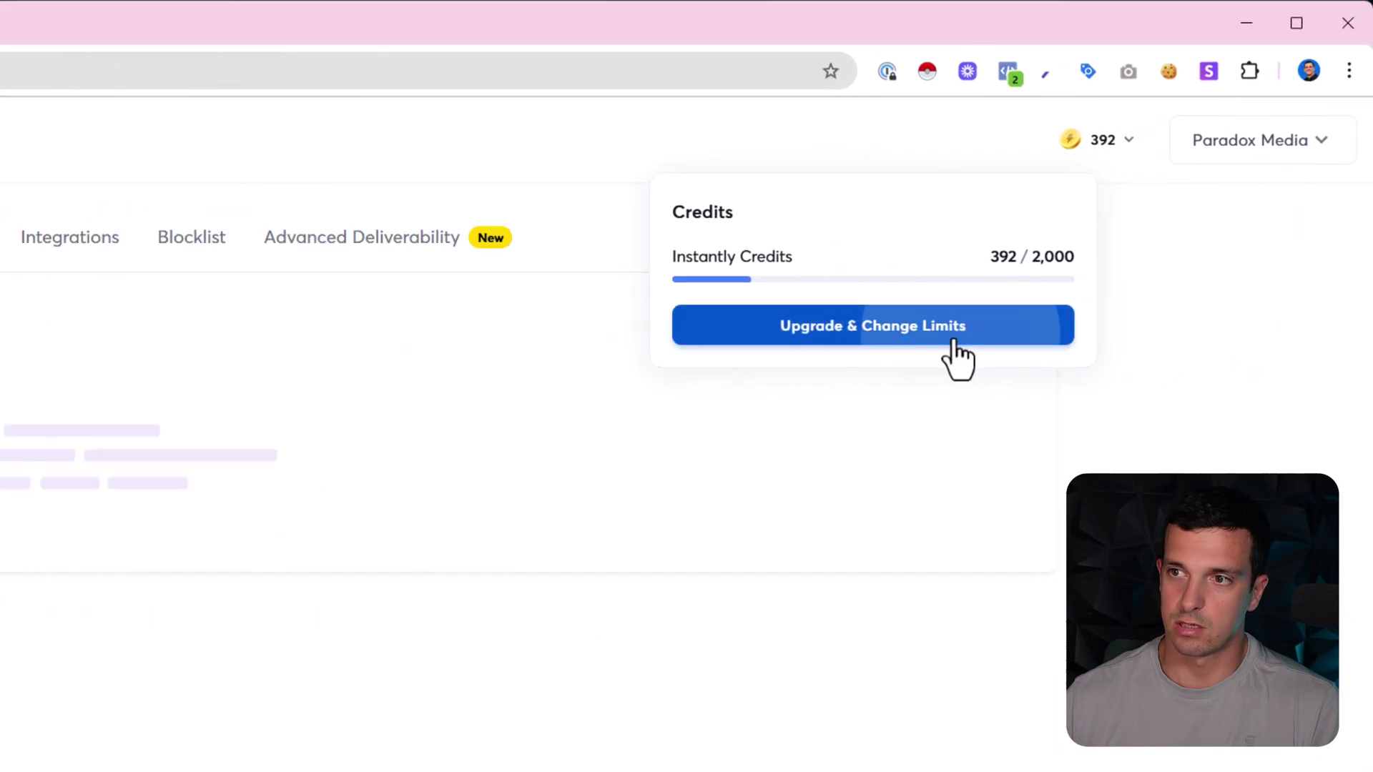
click(1097, 323)
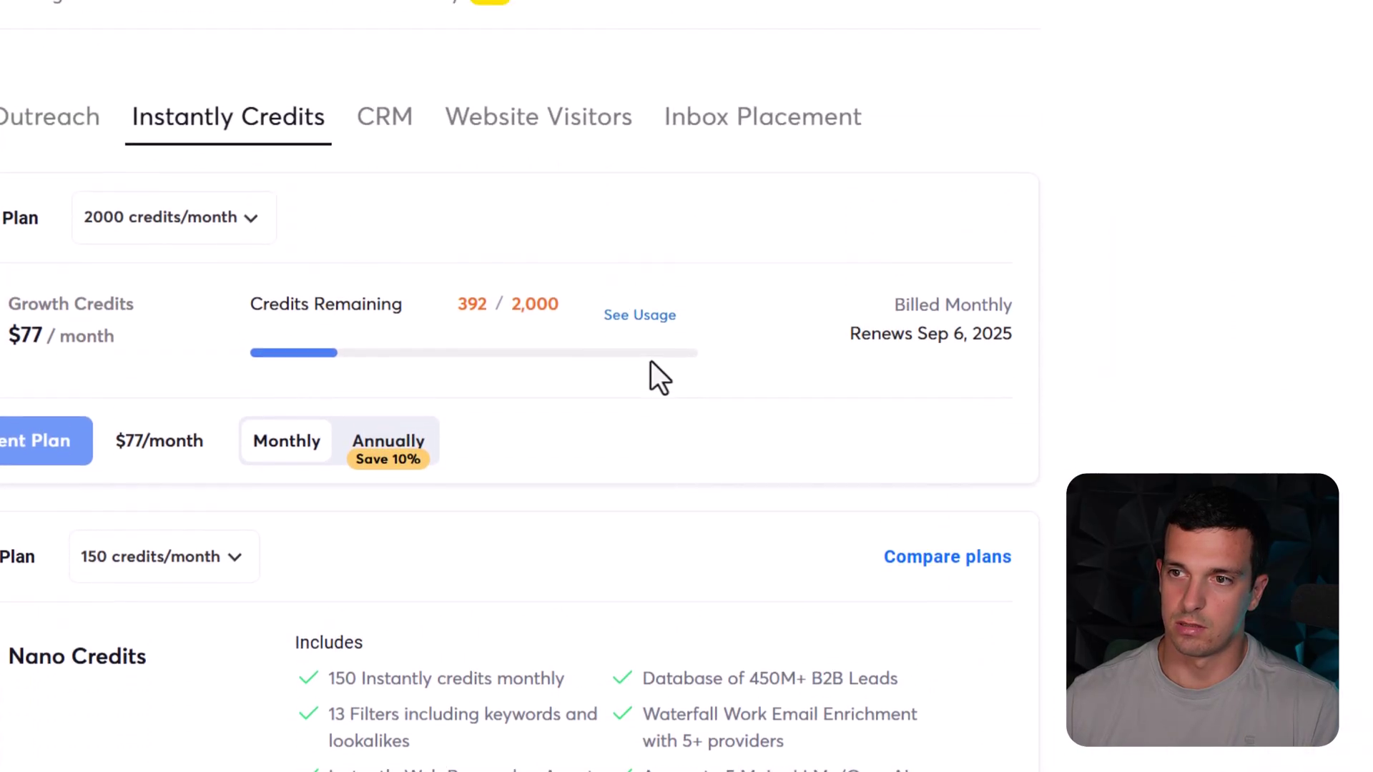
Open See Usage, check the All transactions filter, and scroll AI Reply Agent charges back to early August.
click(621, 148)
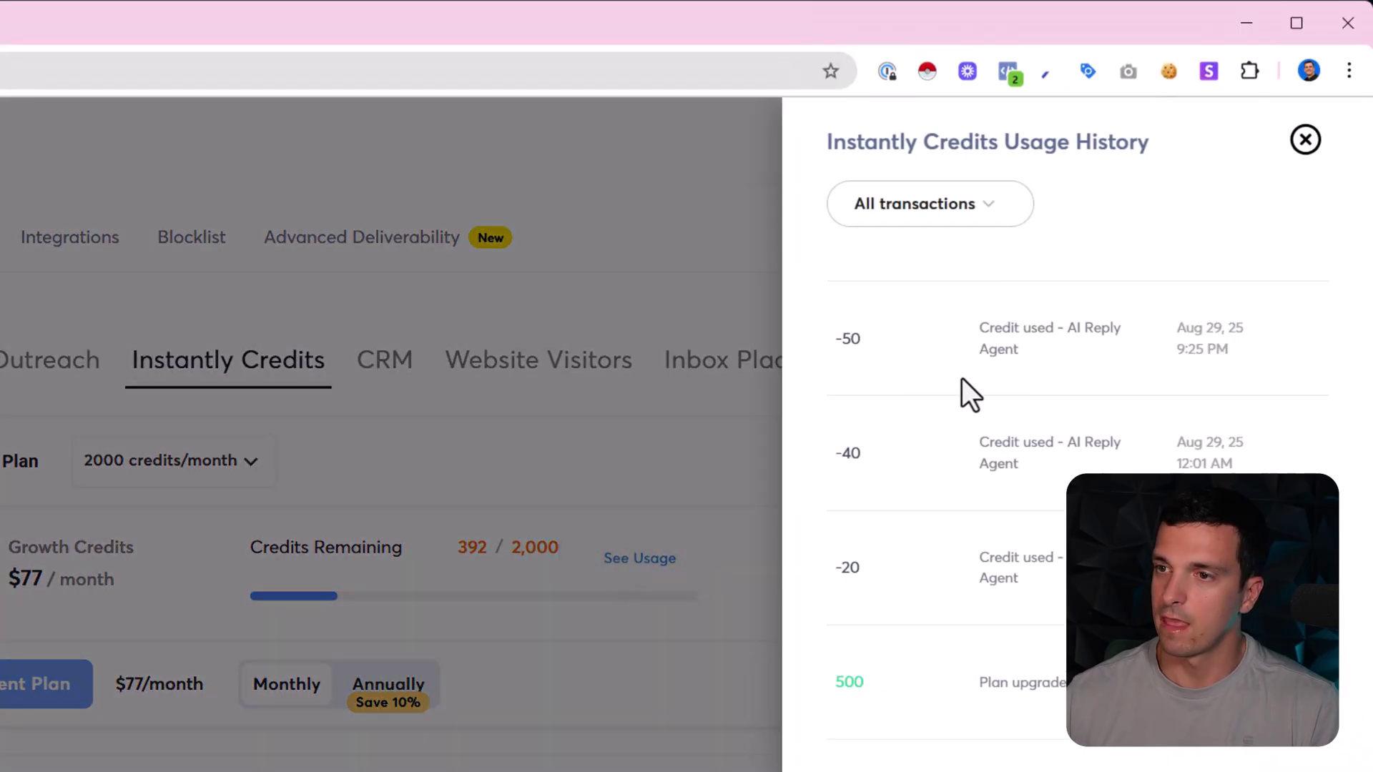
click(948, 209)
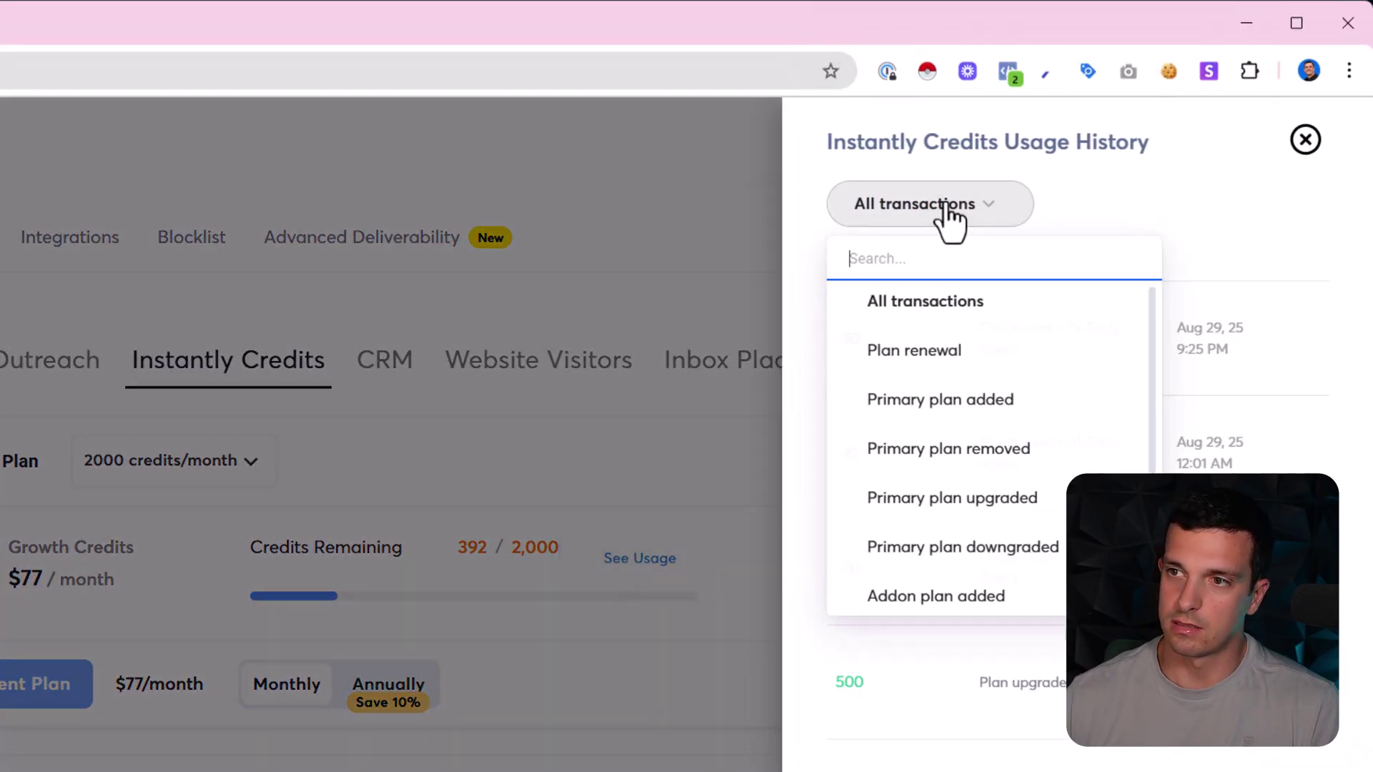
click(1254, 223)
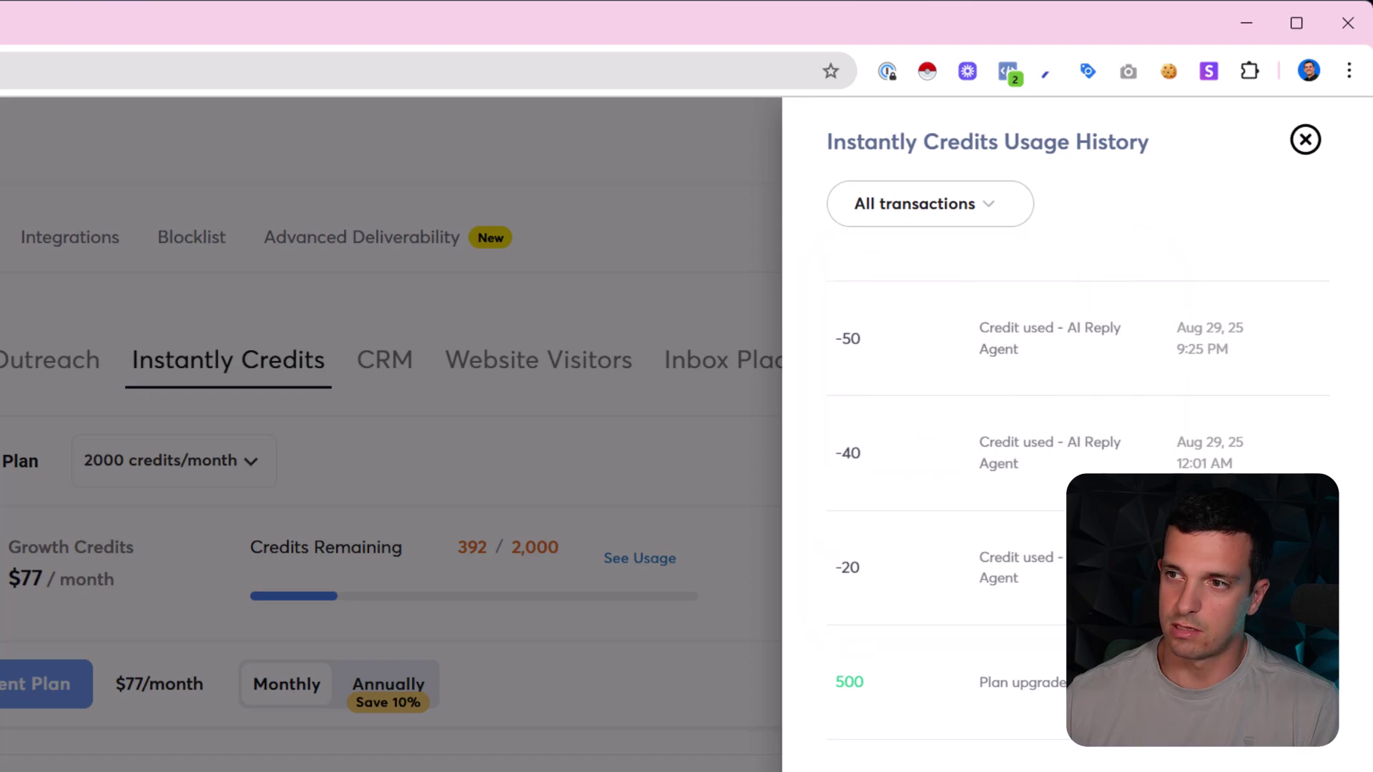
drag(1186, 441, 1249, 469)
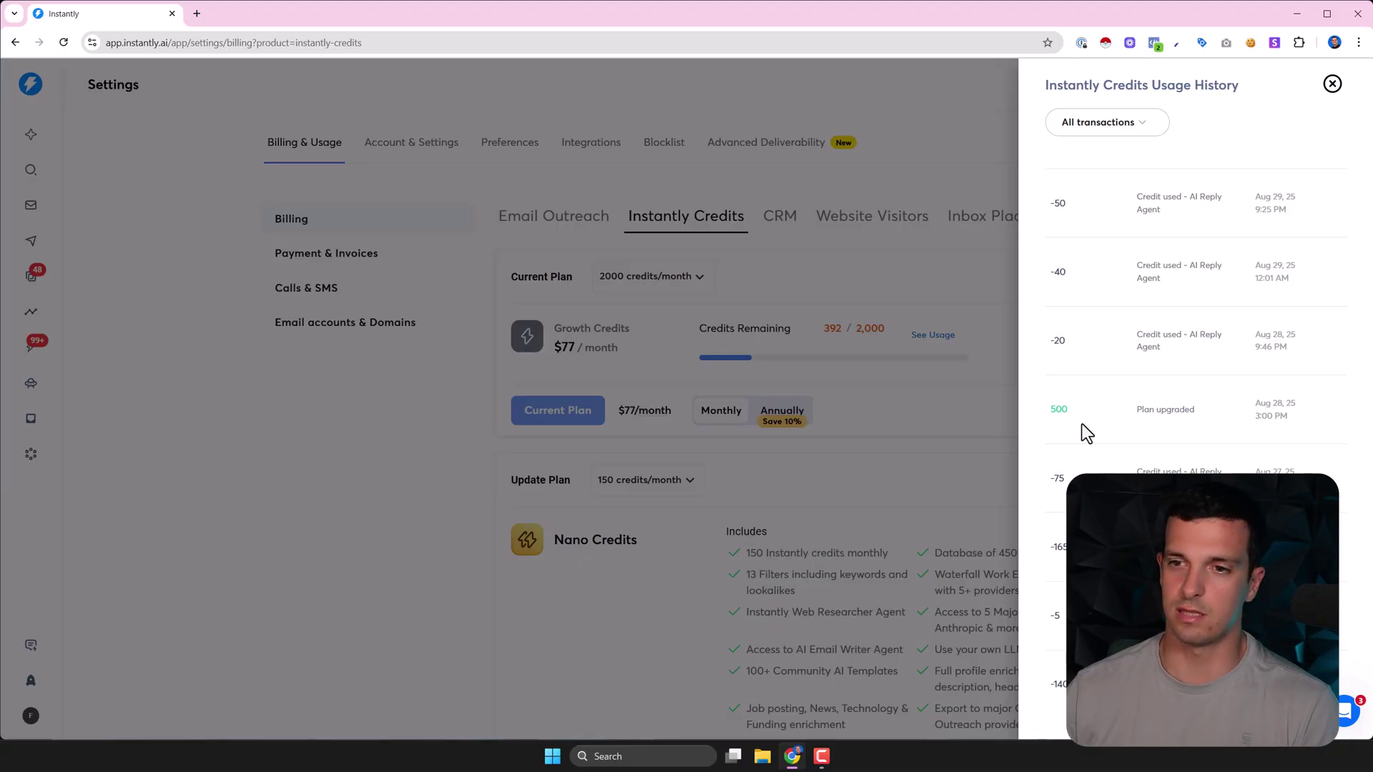
scroll(1230, 466, down, 6)
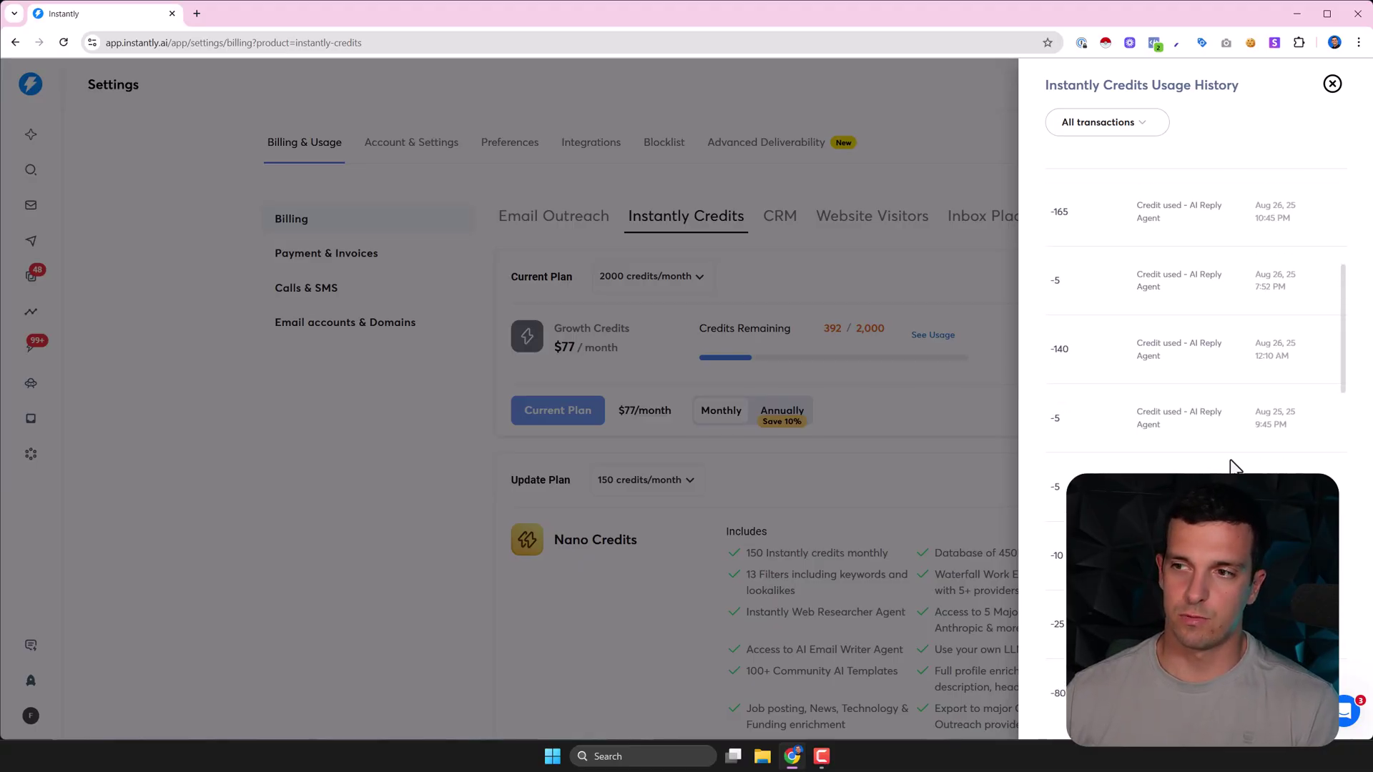
scroll(1231, 466, down, 10)
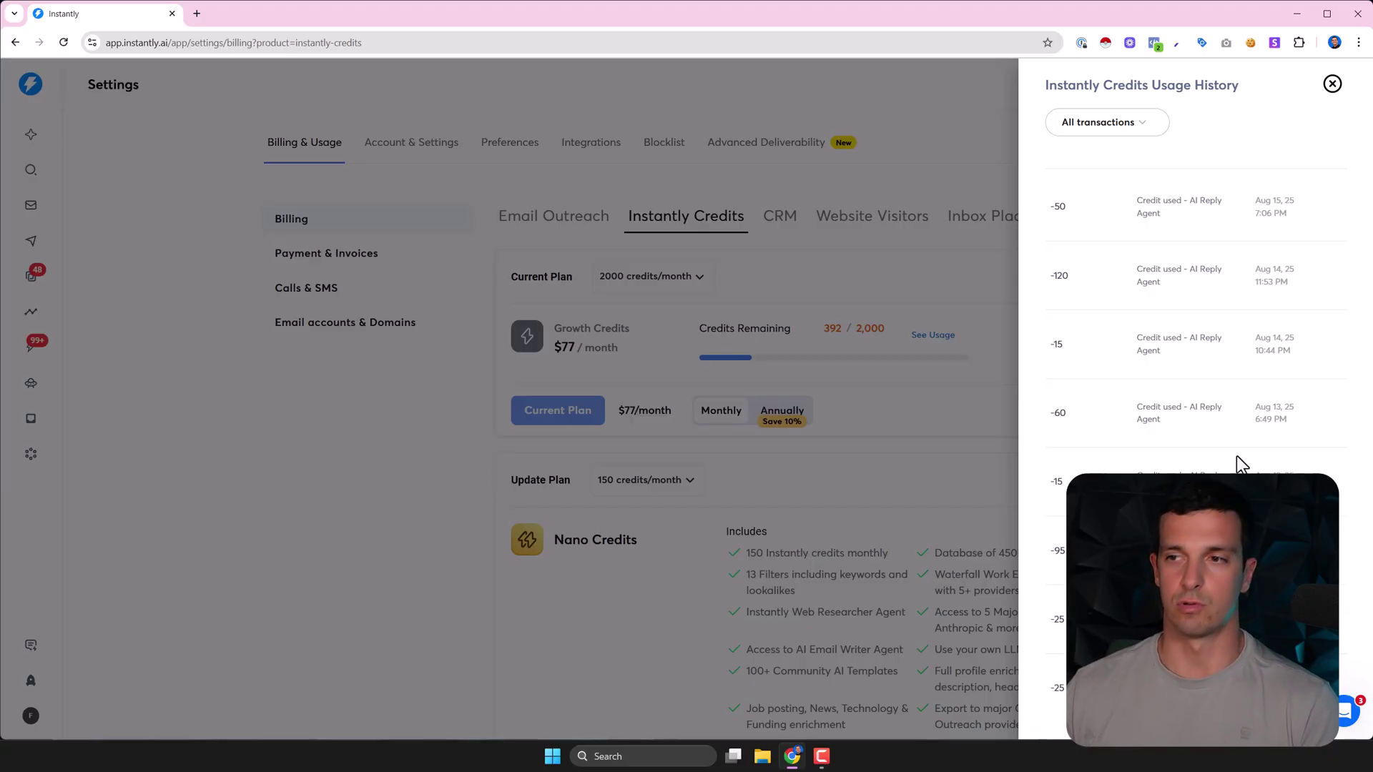
scroll(1160, 329, down, 5)
scroll(1198, 422, down, 5)
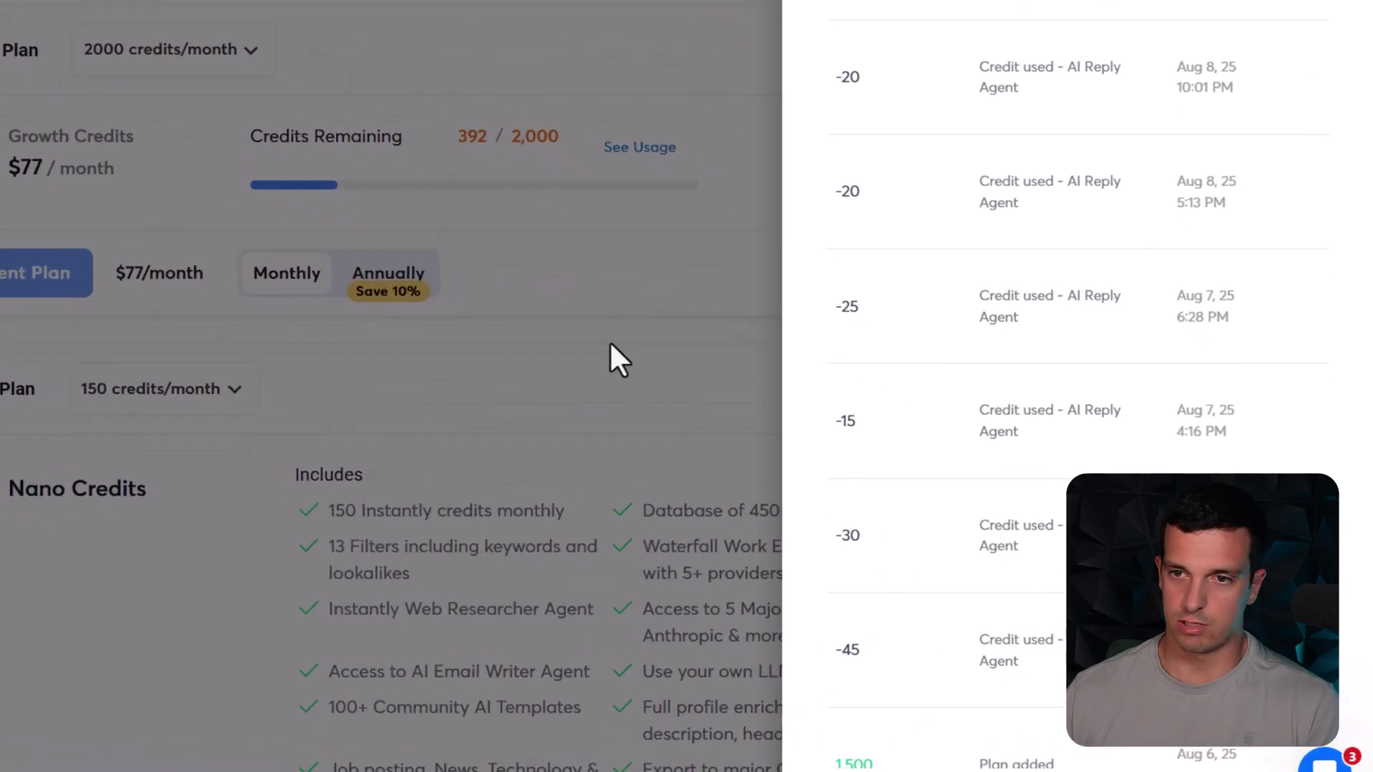
Reopen the credits usage history and inspect the -45 credit charge.
click(609, 340)
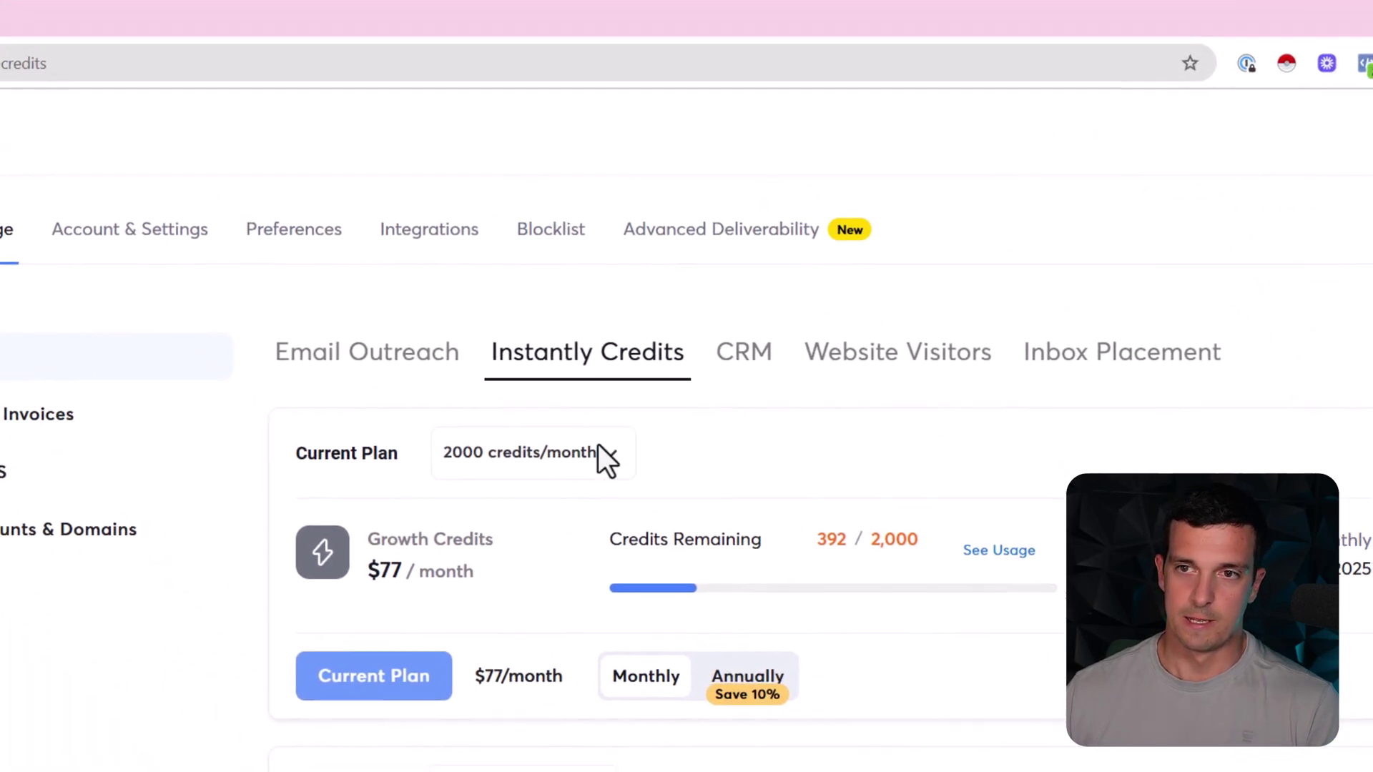
click(998, 550)
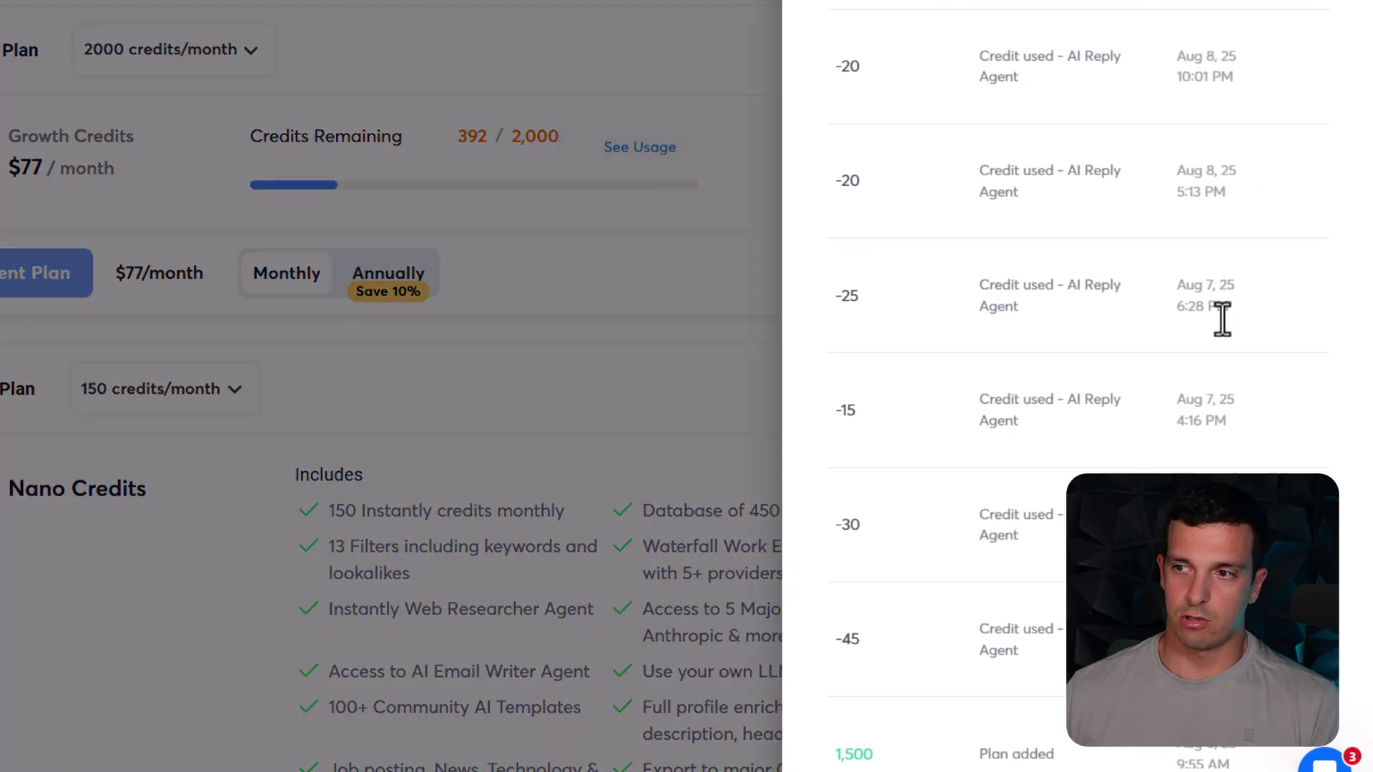
scroll(1179, 315, down, 5)
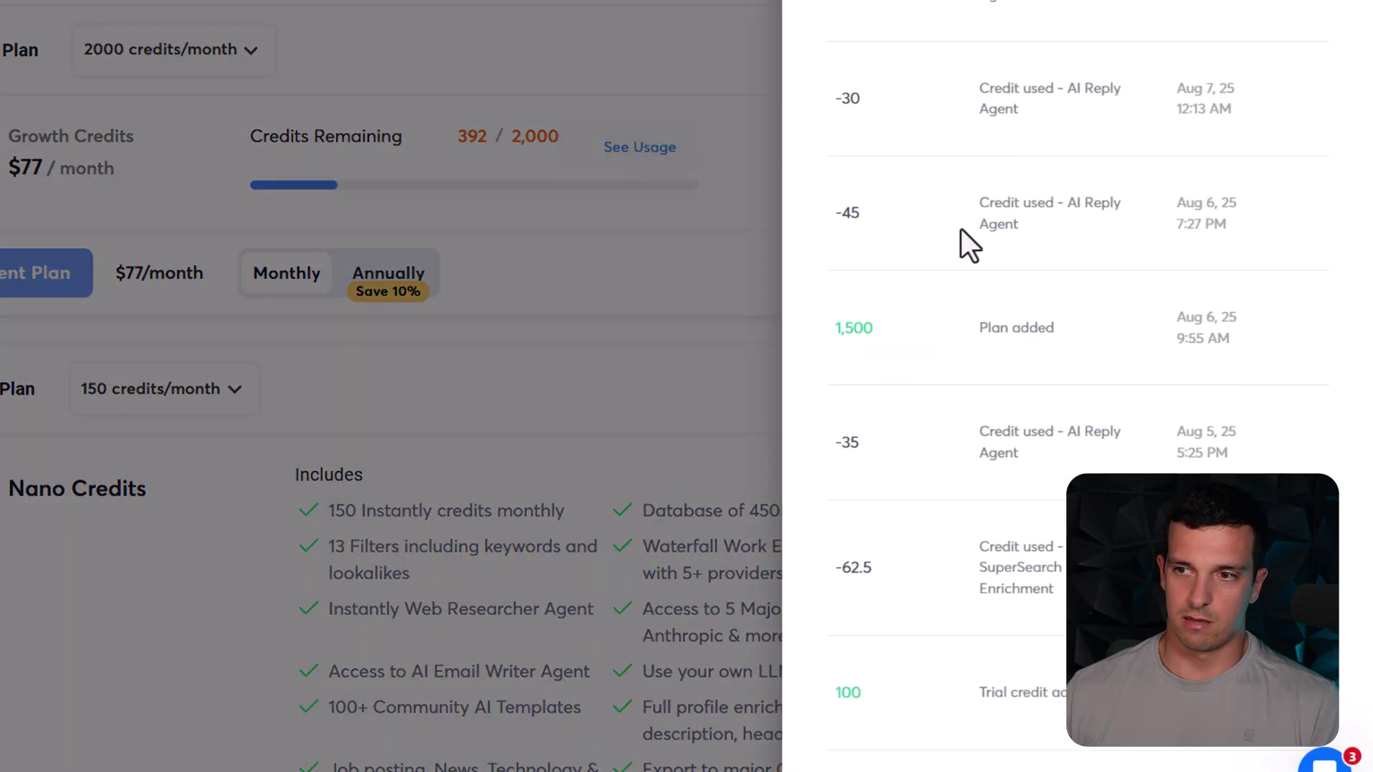
drag(850, 212, 860, 212)
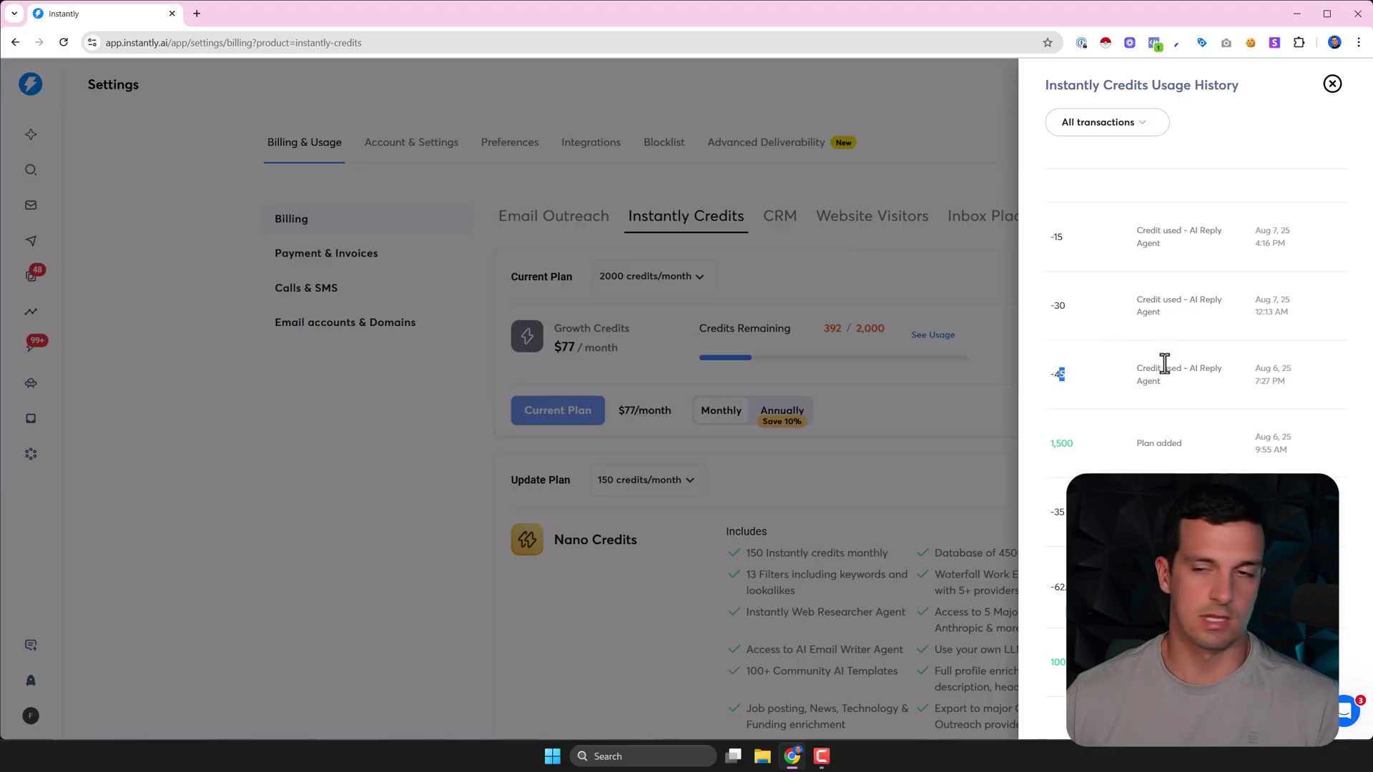
scroll(1162, 366, up, 5)
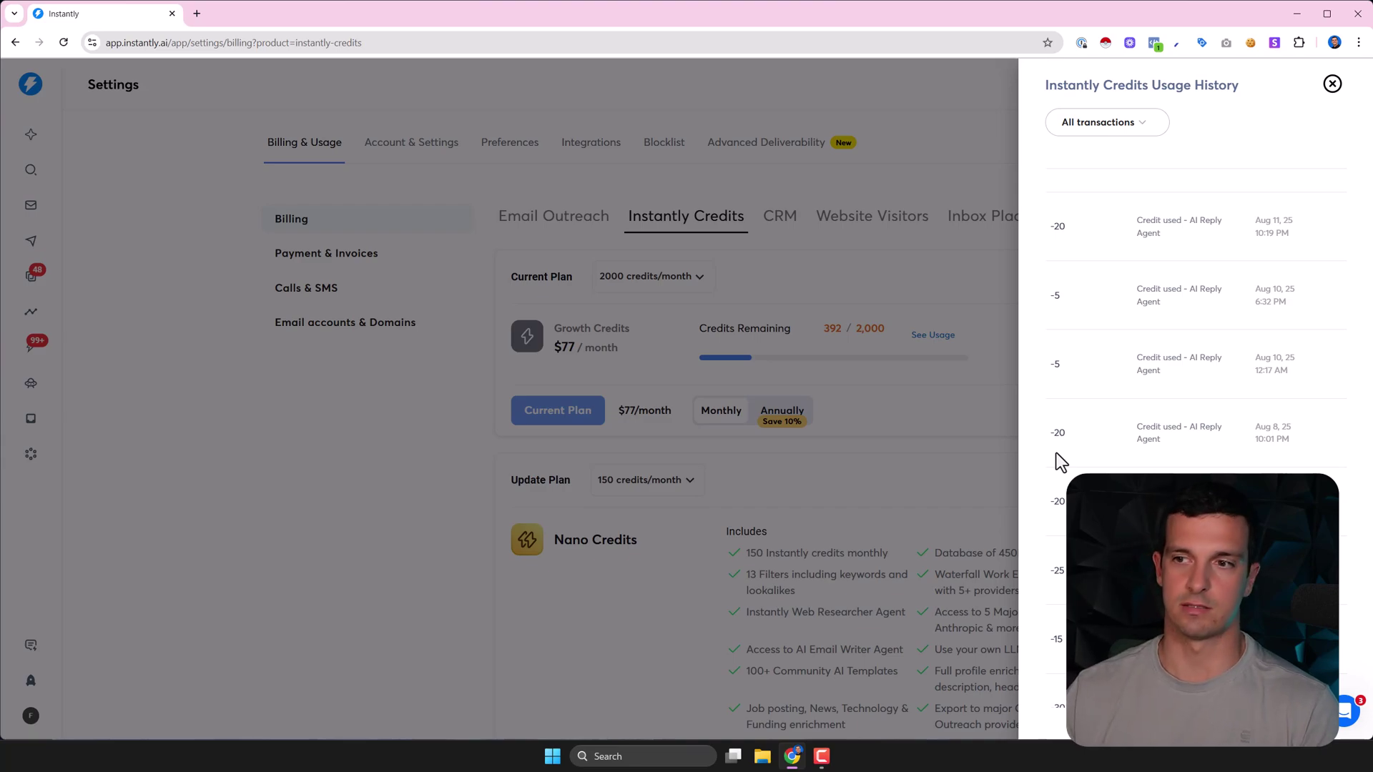
scroll(1056, 453, down, 5)
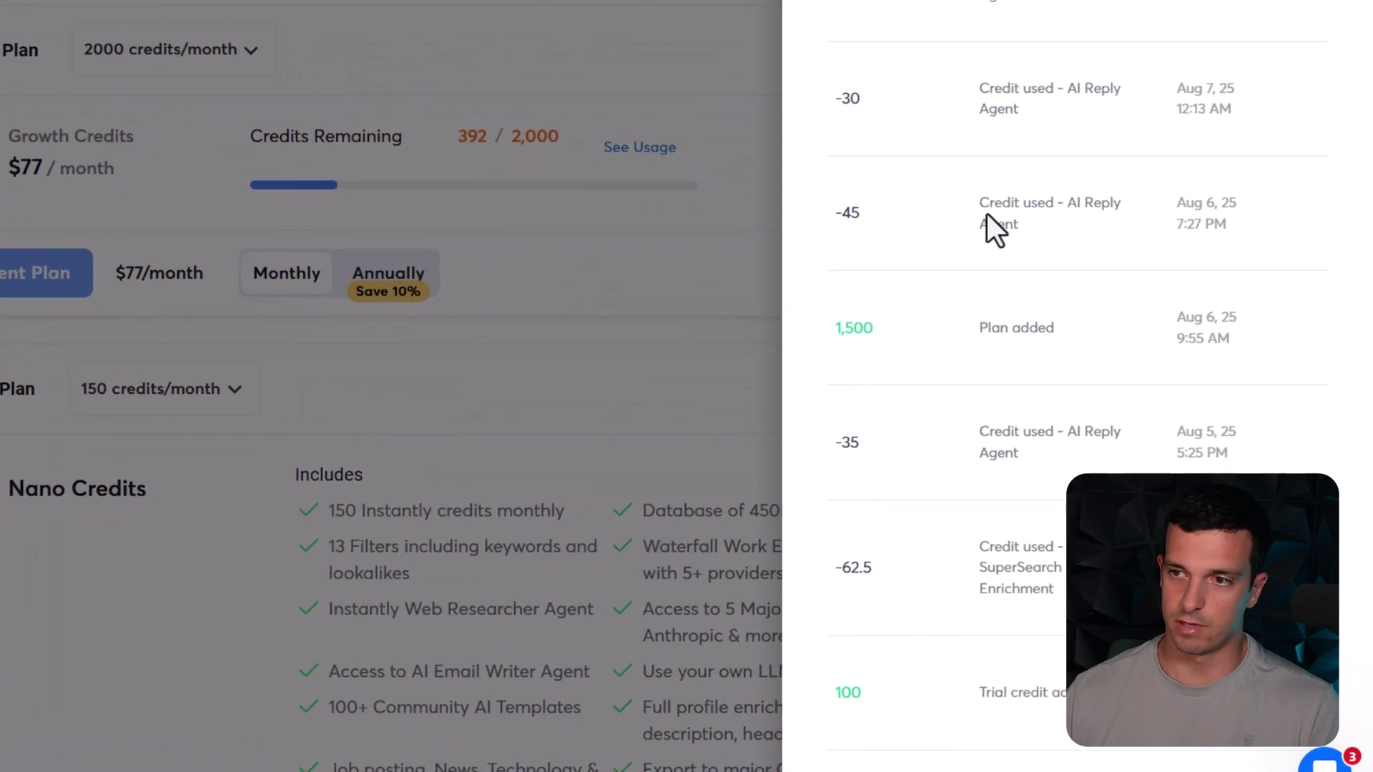
mouse_move(832, 213)
mouse_down()
mouse_move(912, 204)
mouse_move(822, 221)
mouse_up()
click(912, 204)
Scroll to the -62.5, 100 and Plan added 1,500 entries, then close the usage panel.
scroll(848, 208, up, 3)
click(894, 113)
scroll(908, 214, down, 3)
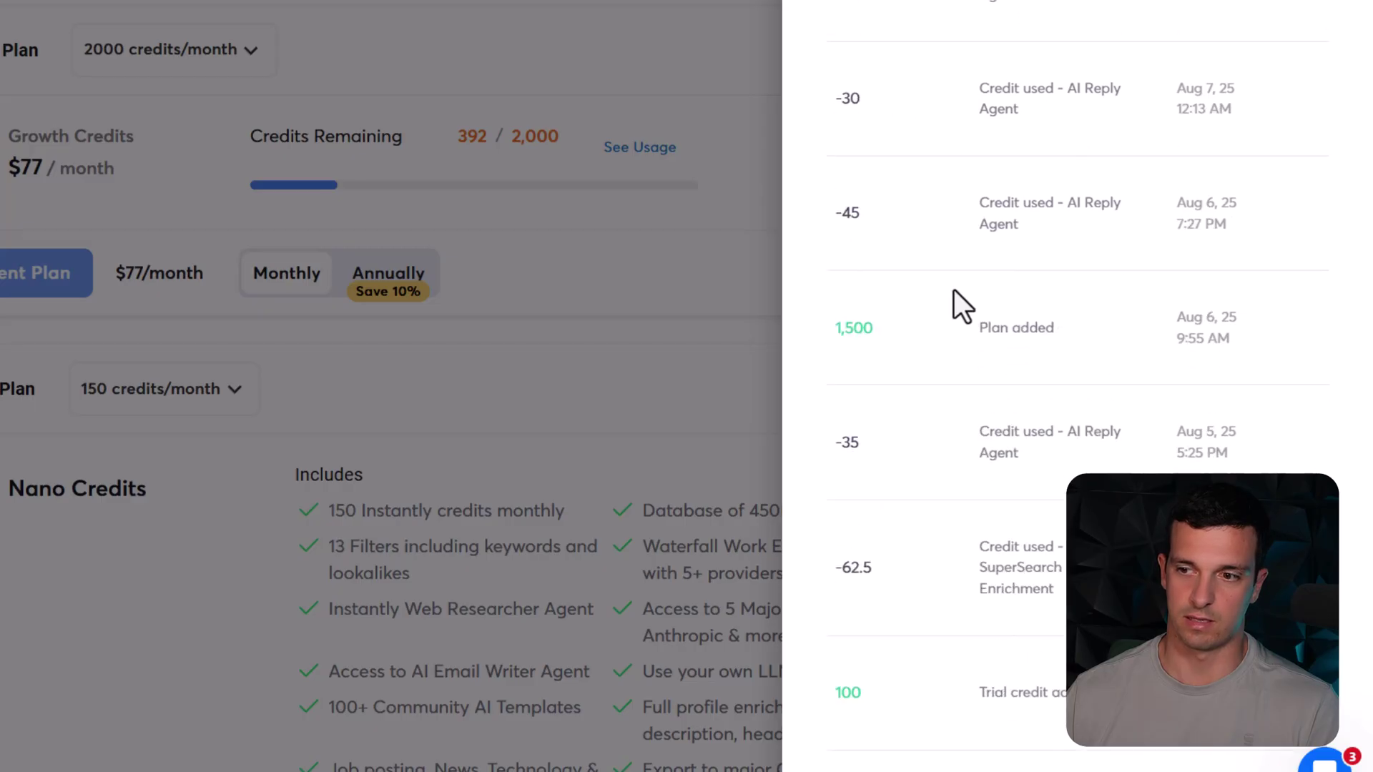
drag(884, 569, 840, 570)
click(919, 720)
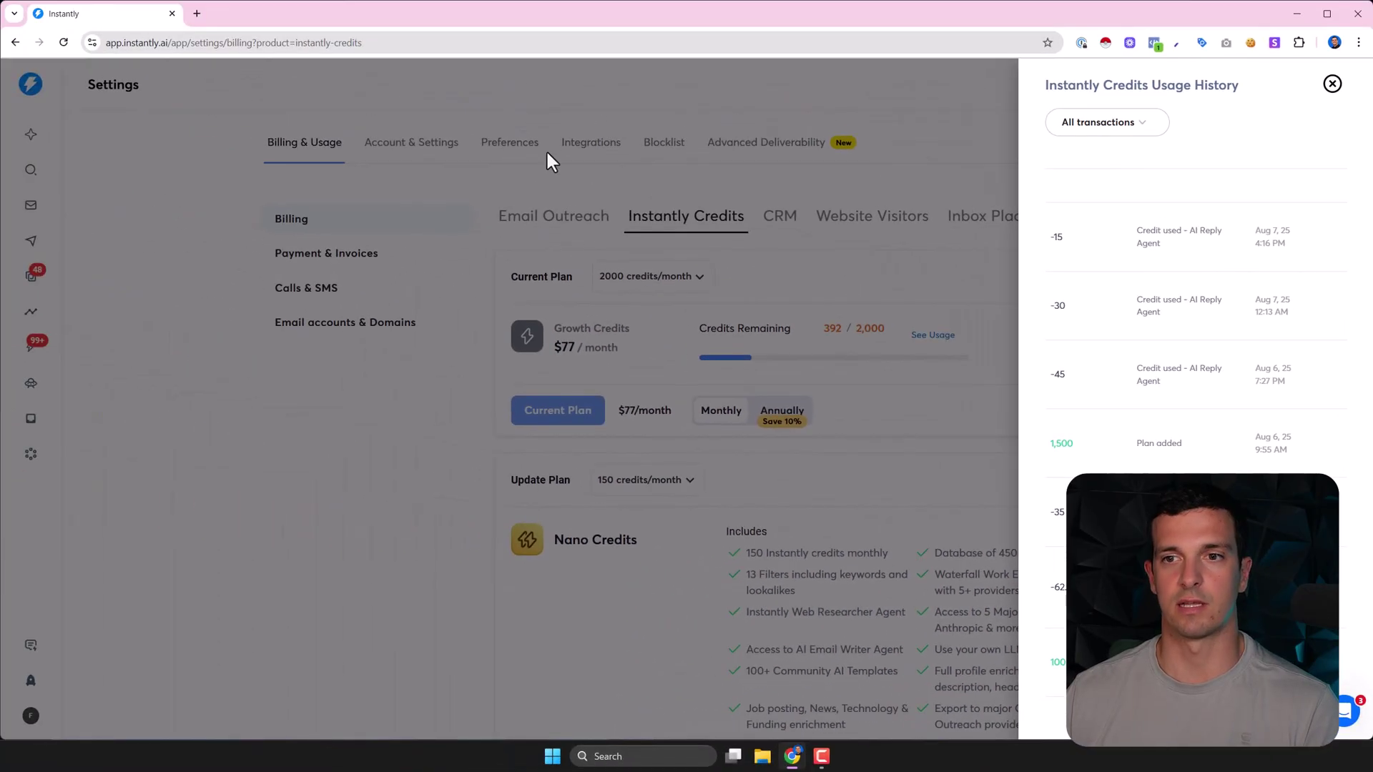
click(547, 156)
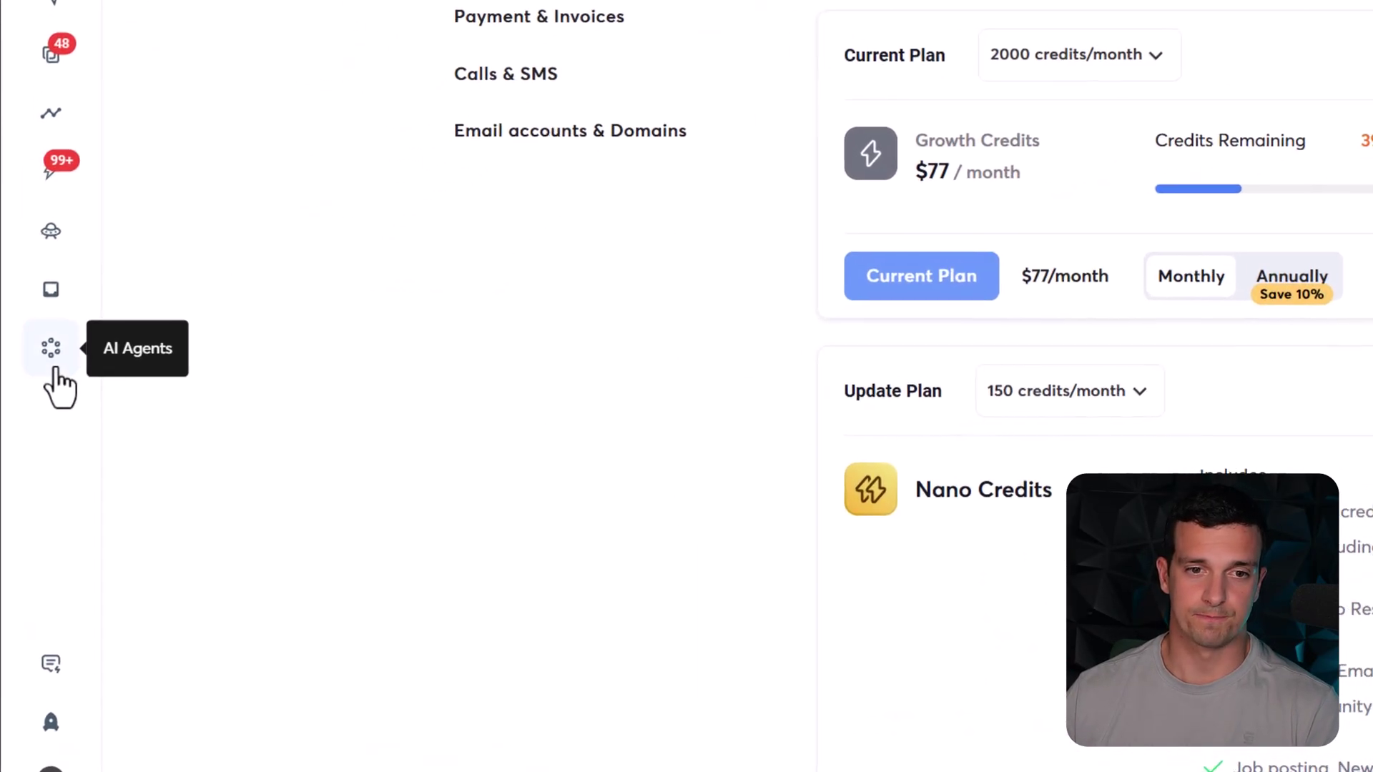
Reopen Automated inbox manager's configuration and scroll its Professional tone, Standard length guidance and integrations.
click(38, 420)
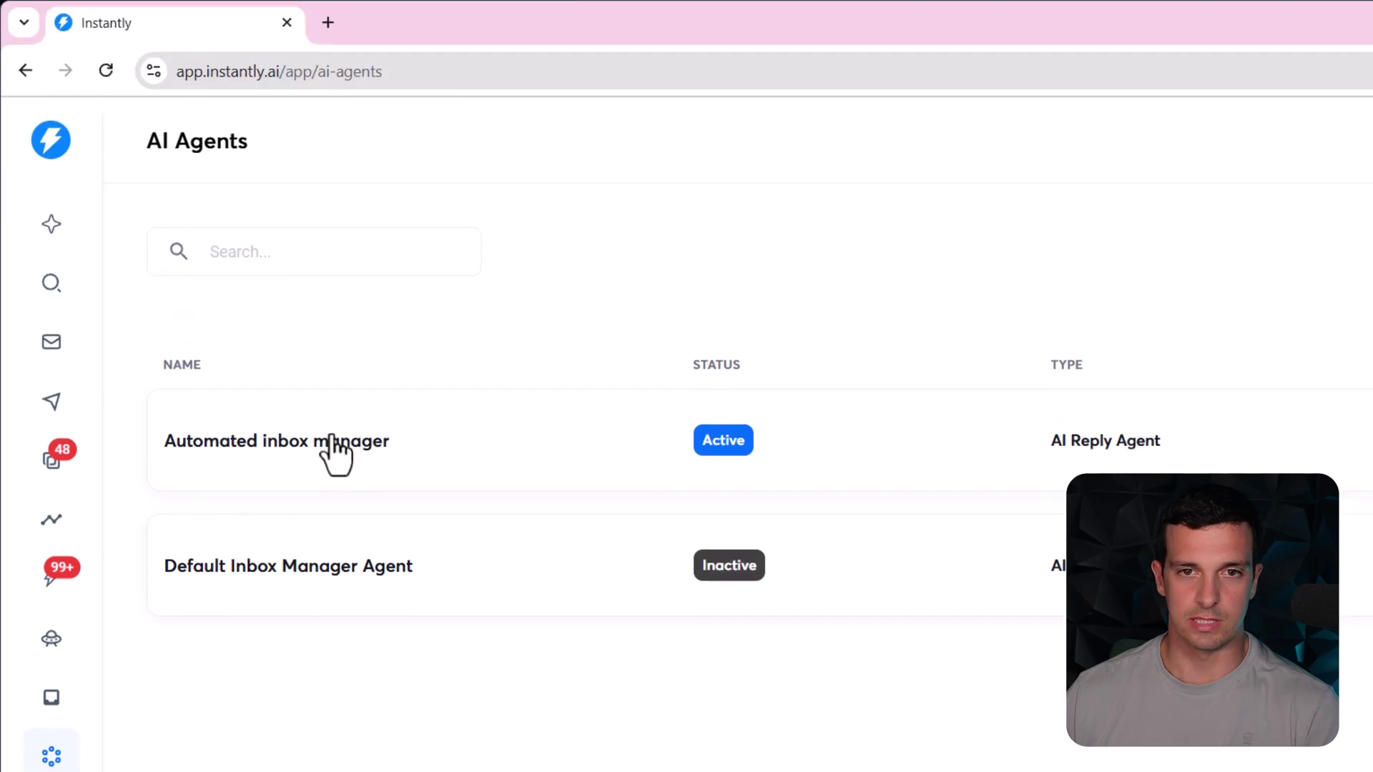
click(331, 438)
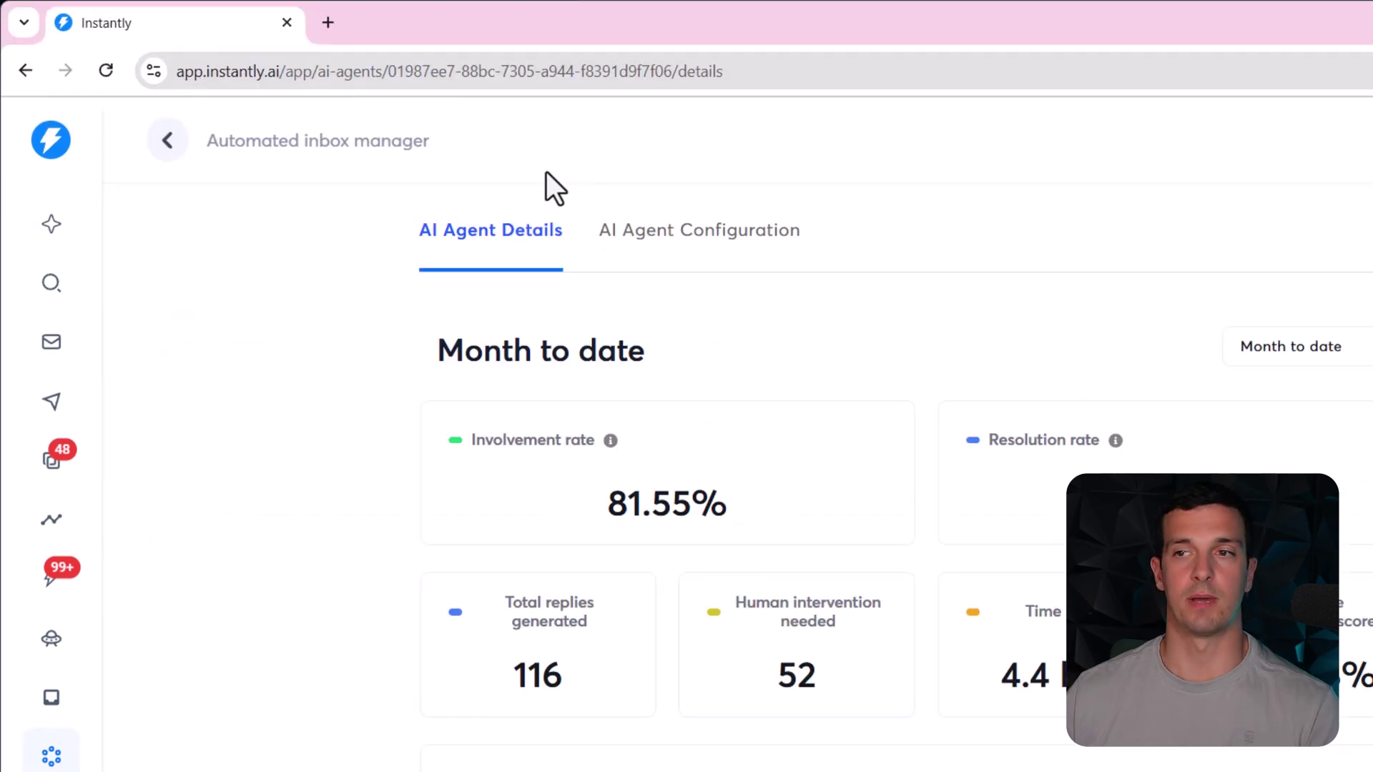
click(636, 239)
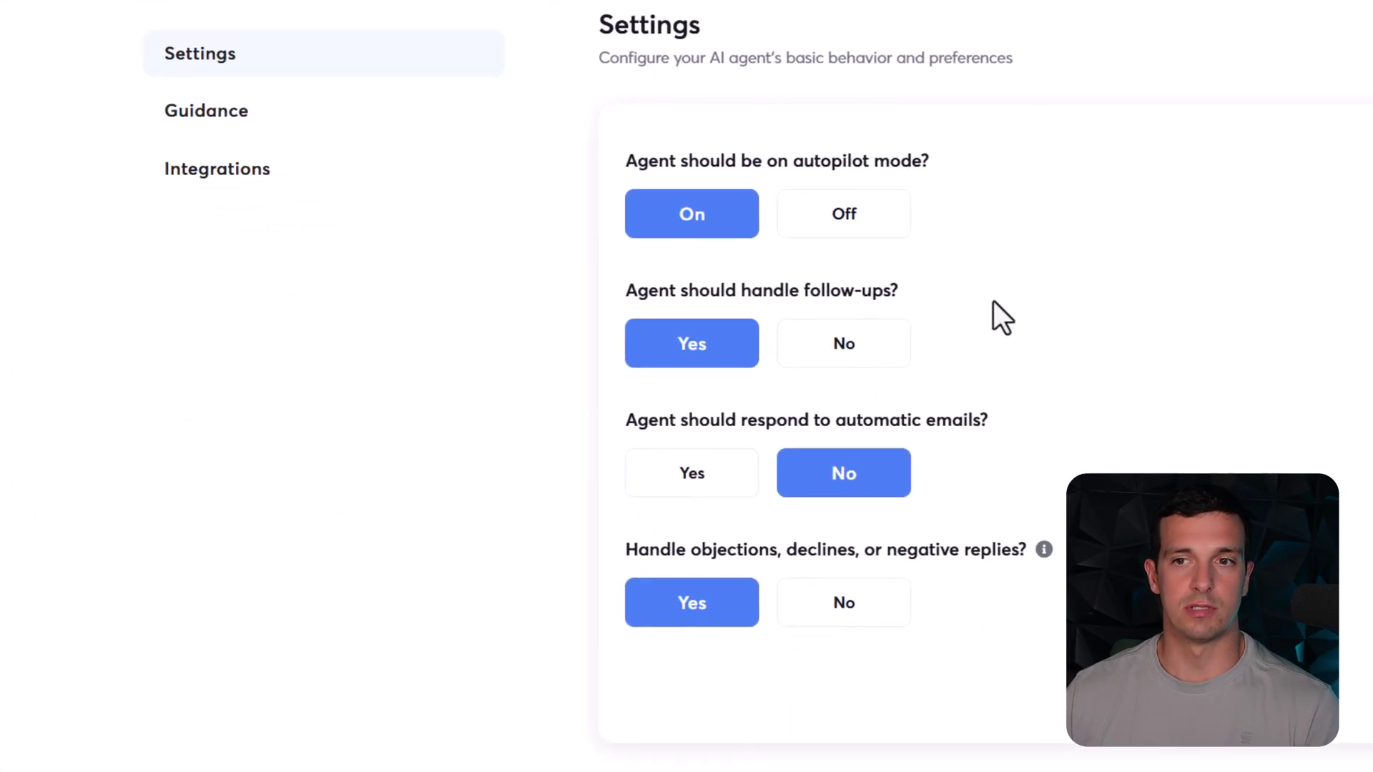
scroll(994, 316, down, 10)
scroll(712, 422, down, 10)
scroll(708, 390, up, 10)
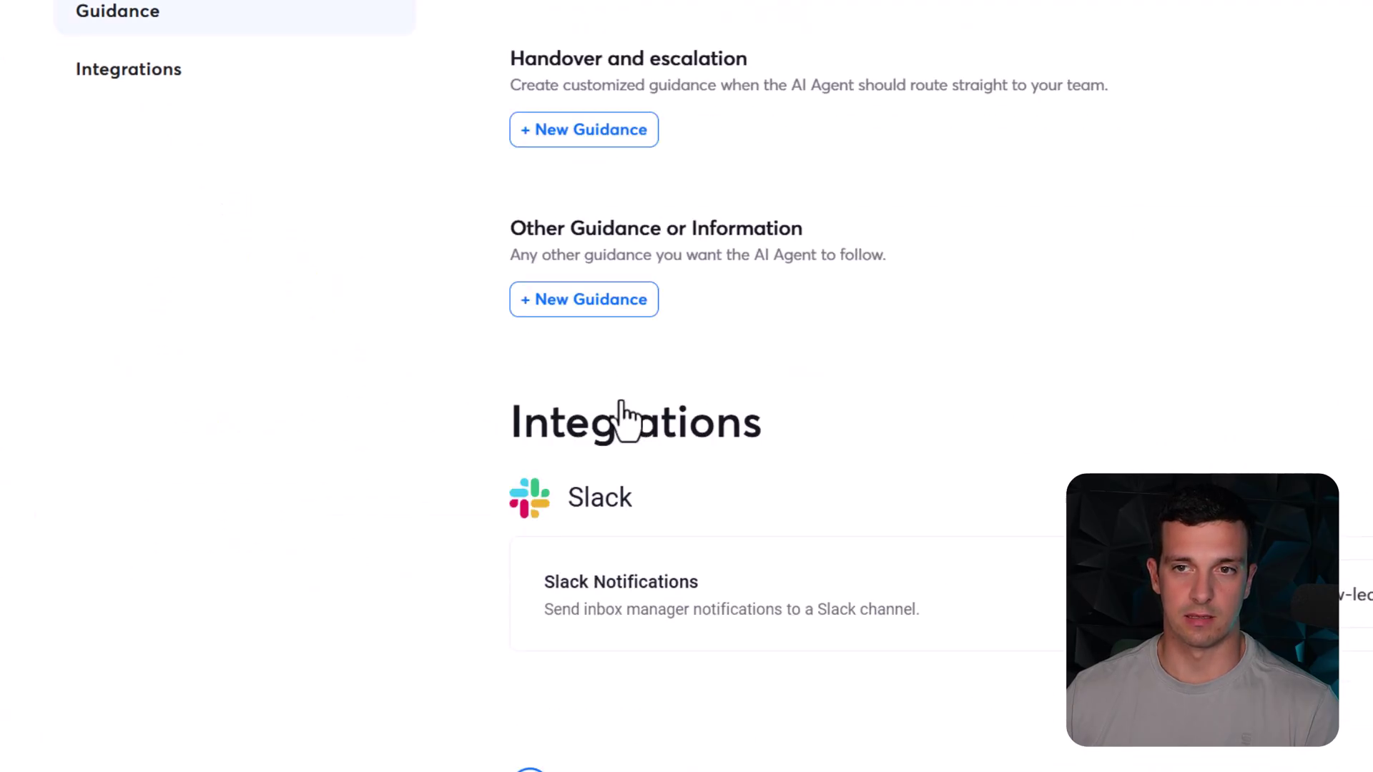
scroll(621, 352, up, 3)
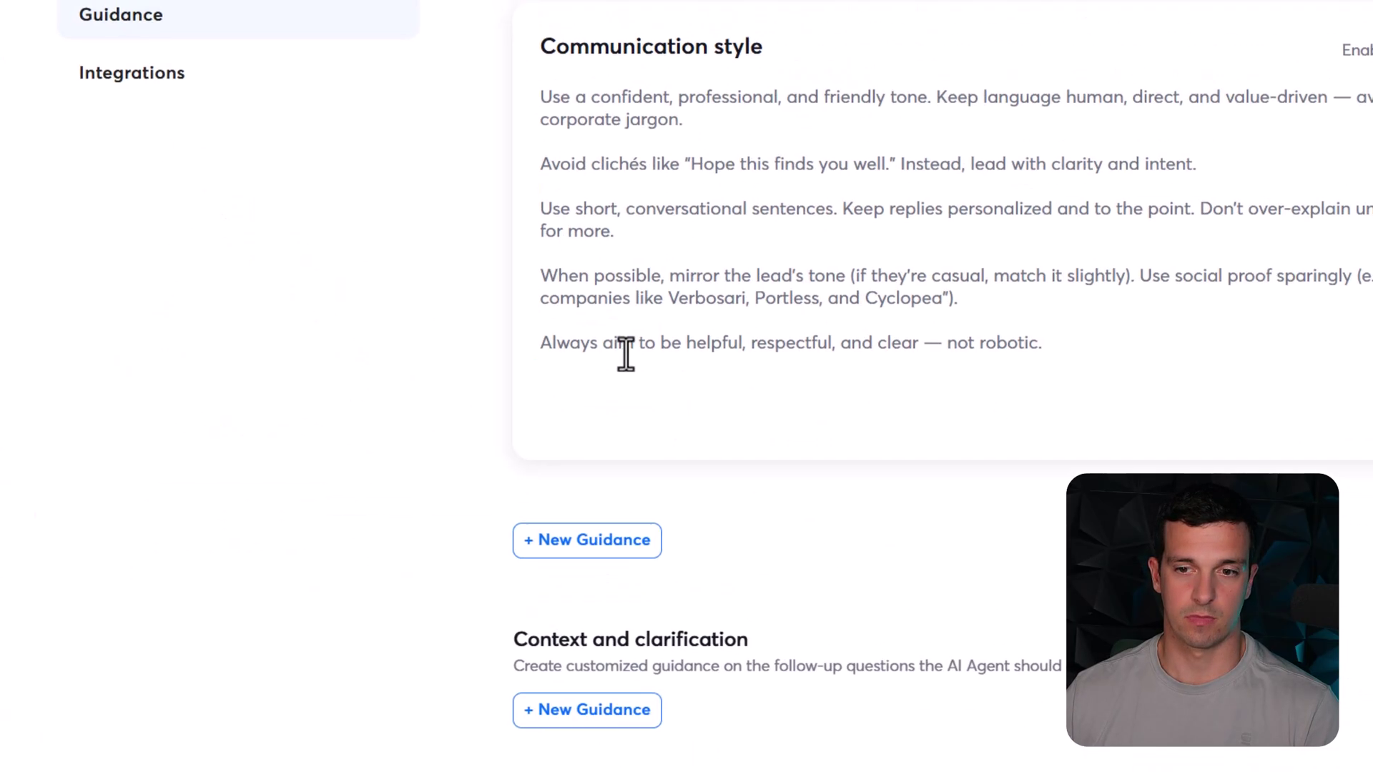
scroll(653, 383, down, 10)
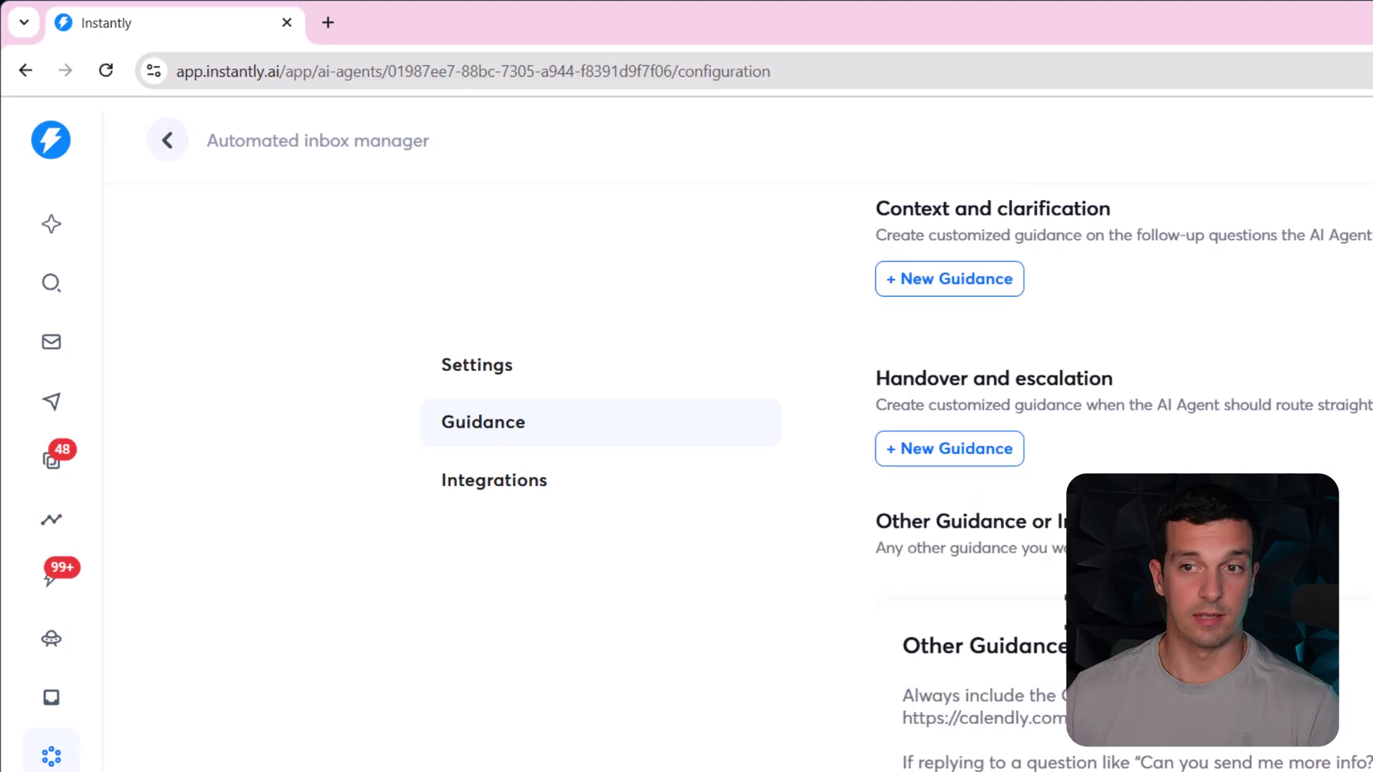
scroll(994, 501, down, 5)
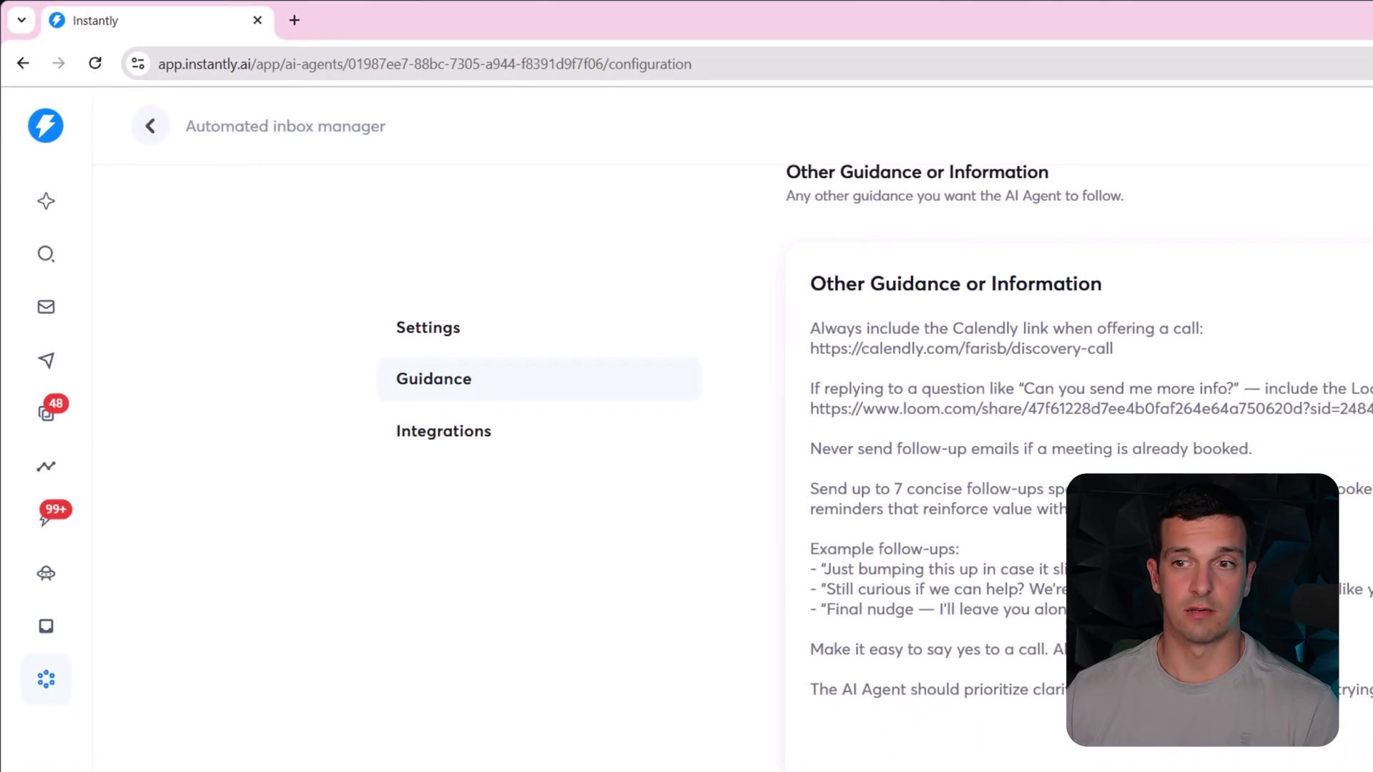
scroll(736, 501, up, 10)
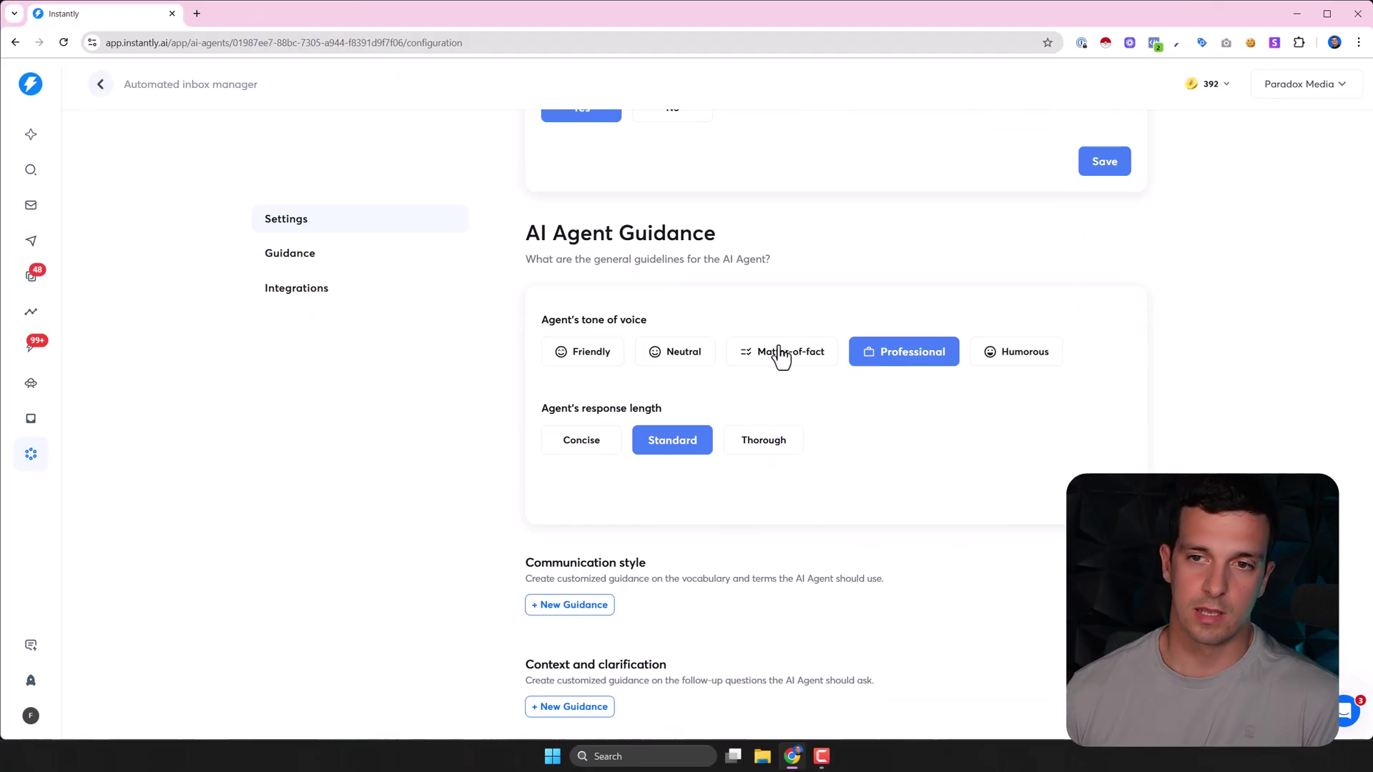
scroll(582, 391, up, 6)
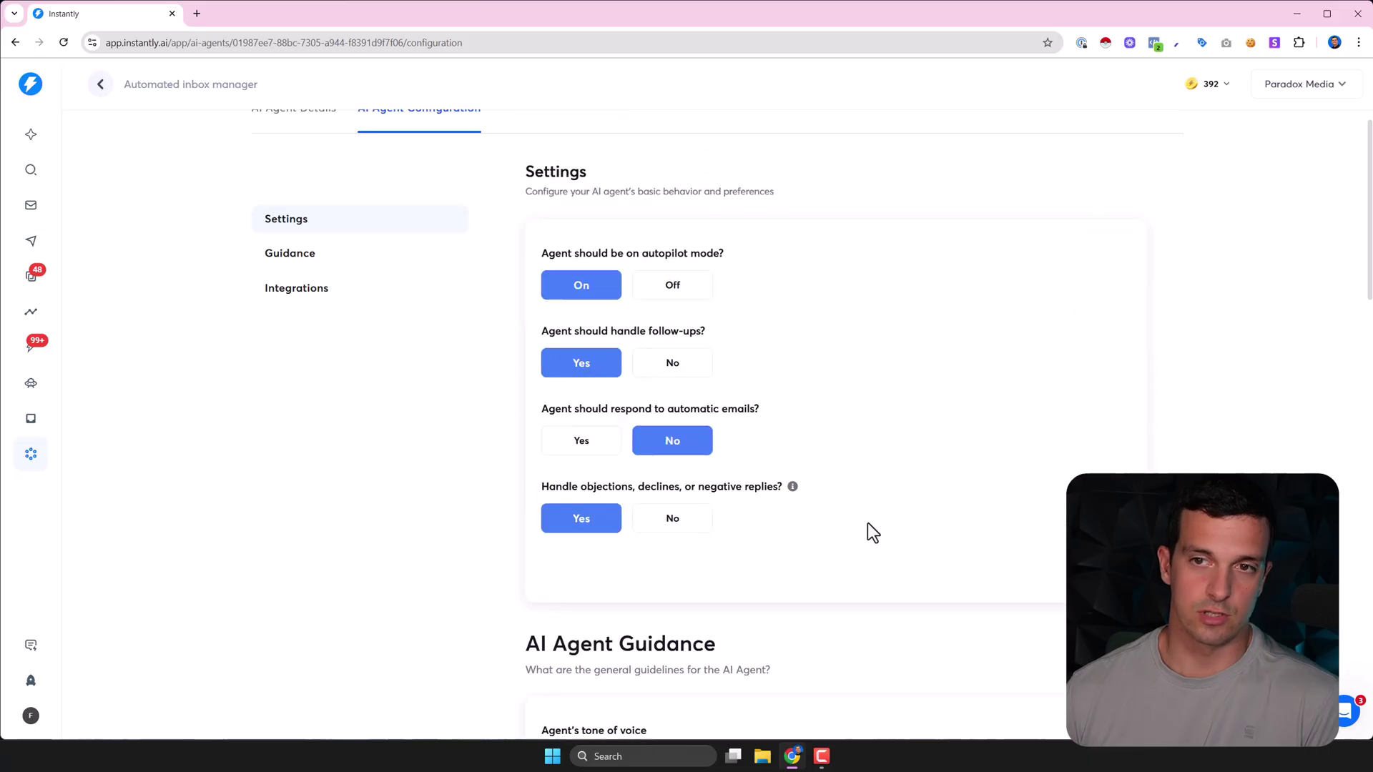